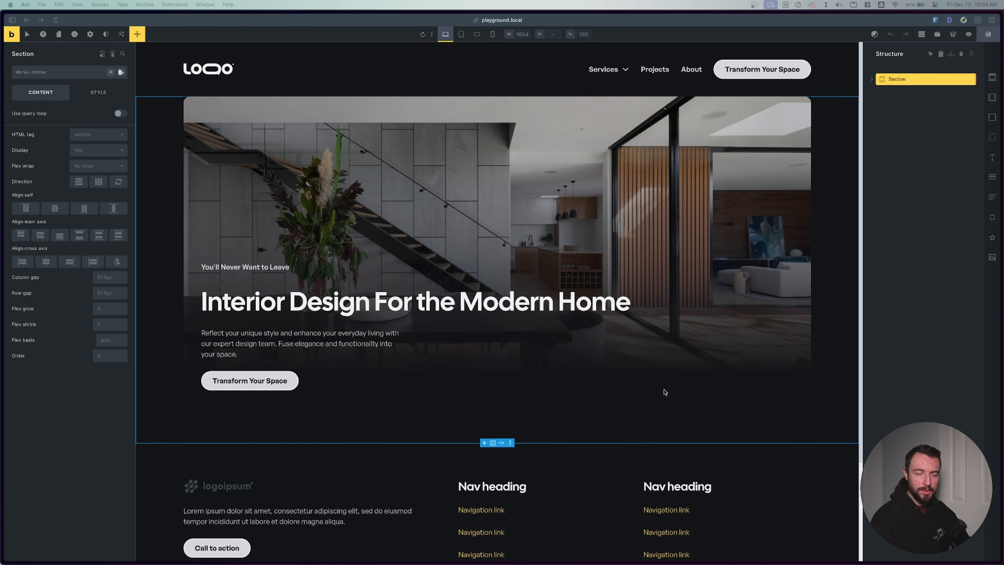
- Add a new section below the hero and rename its container to "Card Grid"
click(137, 34)
click(40, 102)
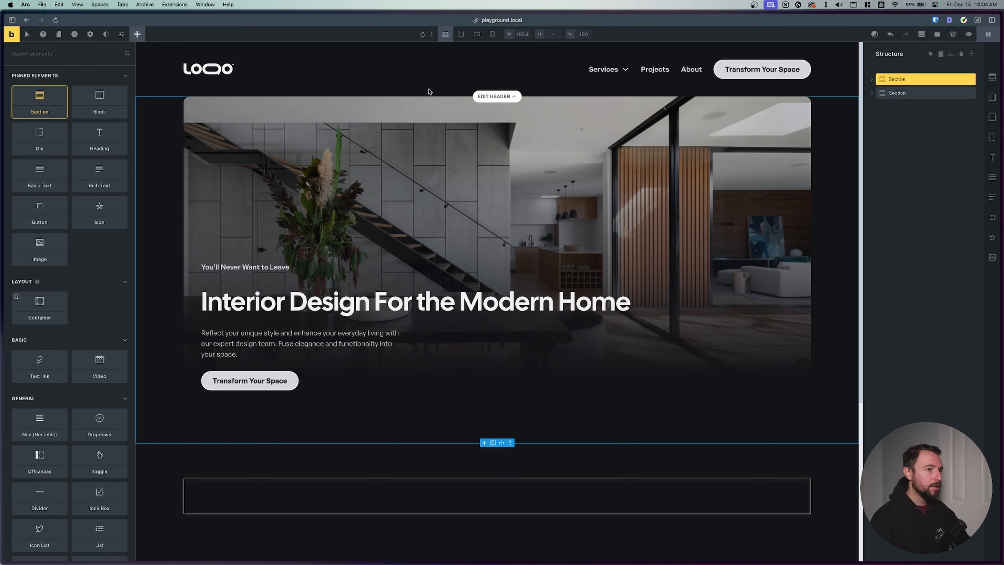
click(872, 93)
click(917, 109)
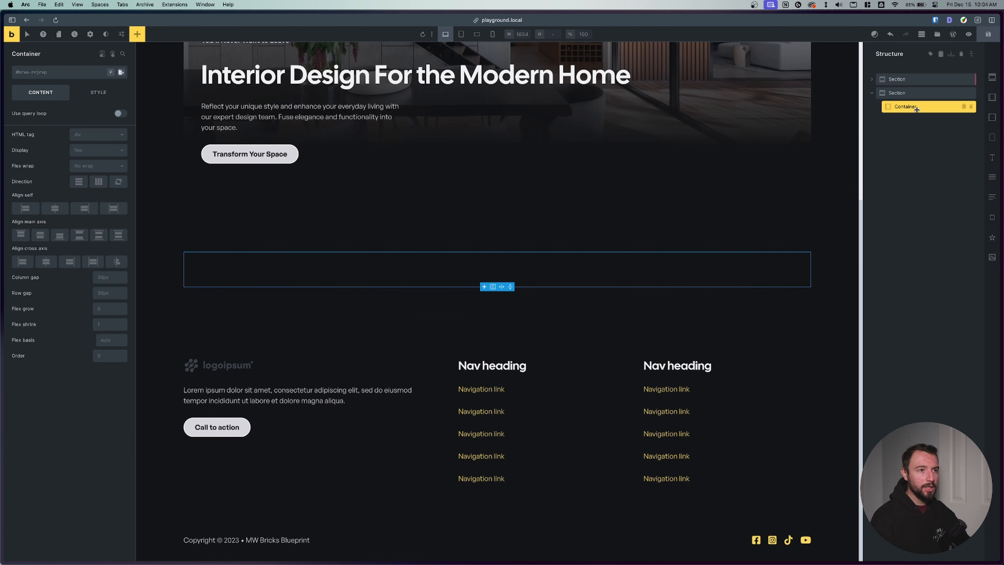
double_click(910, 111)
text(Car)
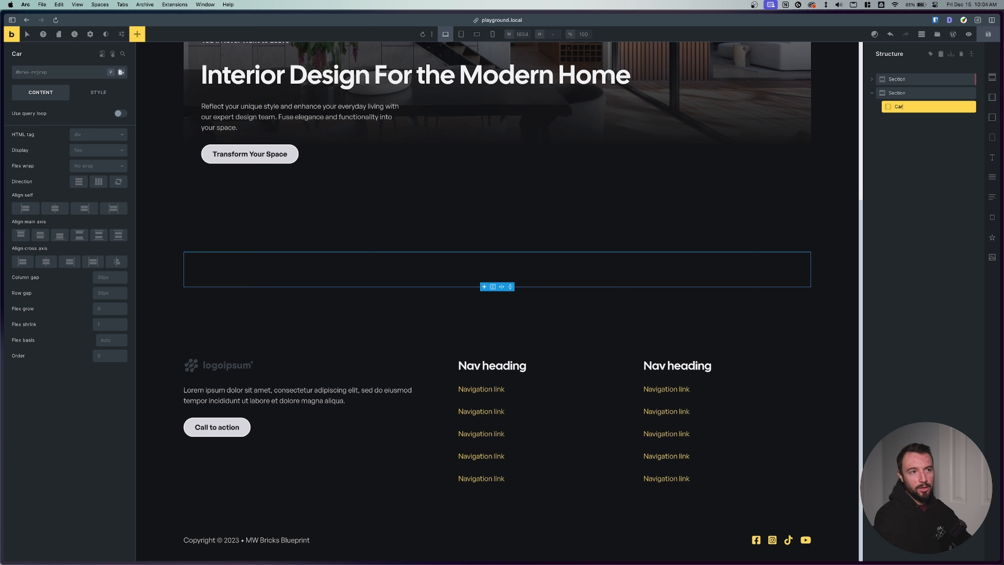
text(d Grid)
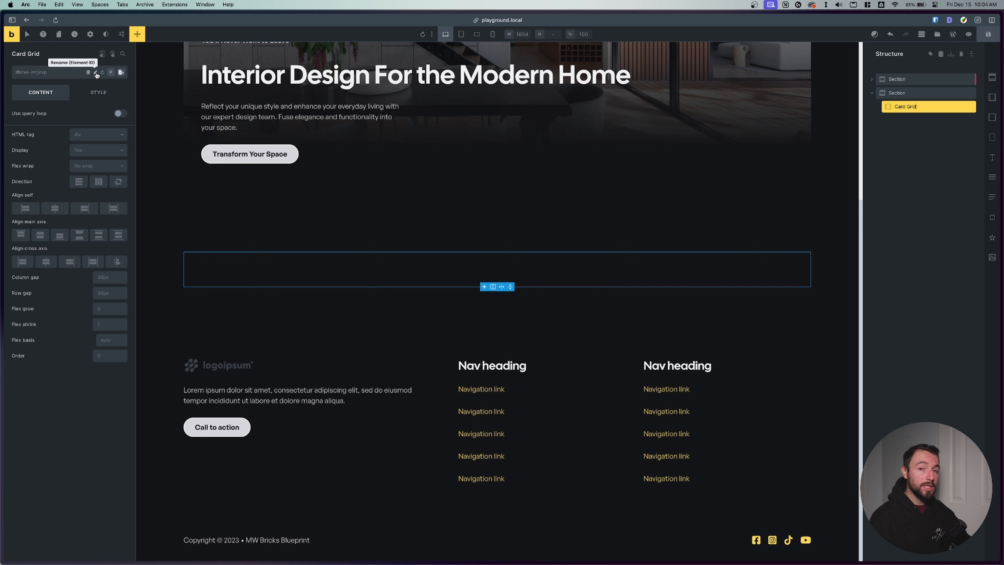
- Change the Card Grid container's element ID to card-grid
click(96, 74)
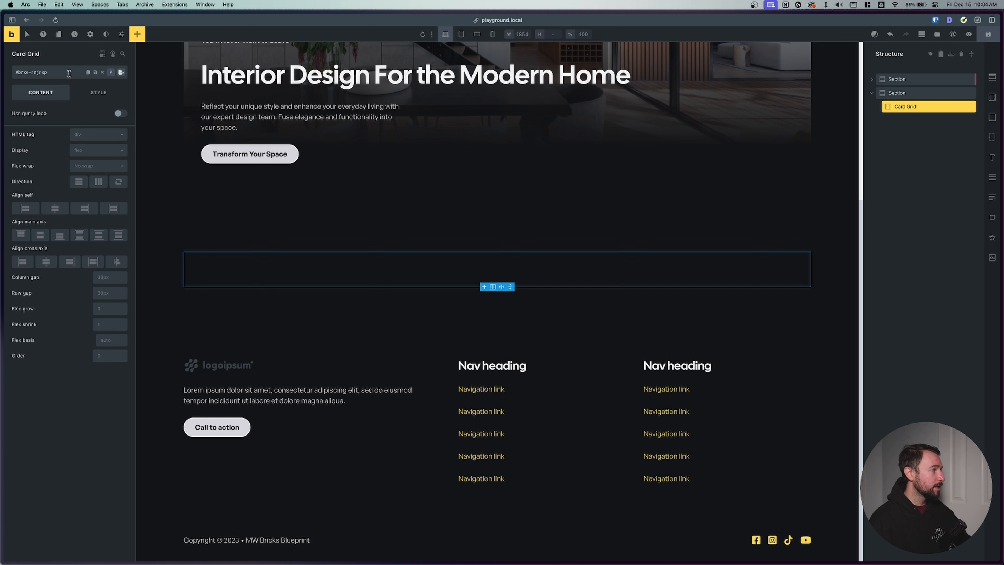
drag(49, 72, 19, 72)
text(c)
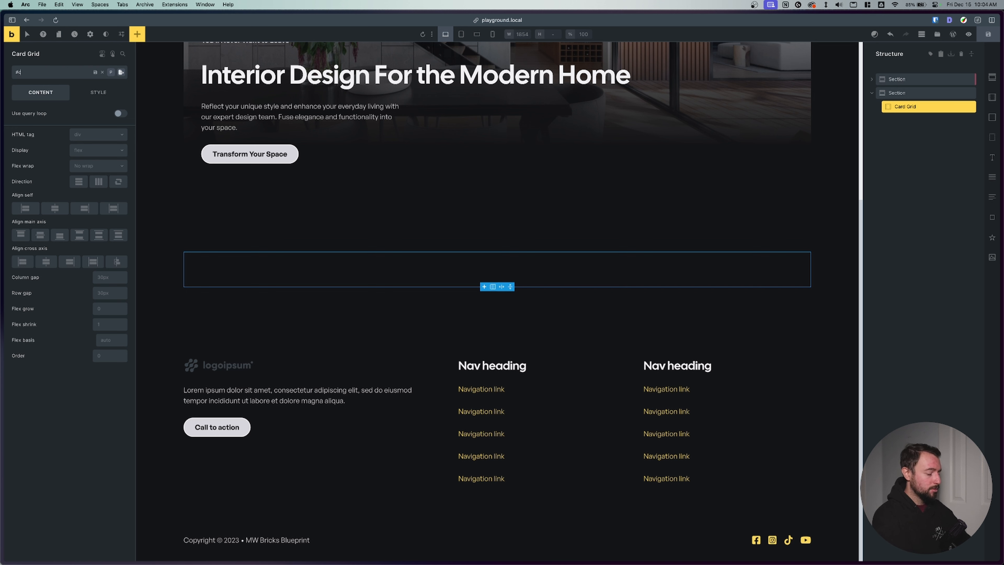
text(ard-grid)
key(Return)
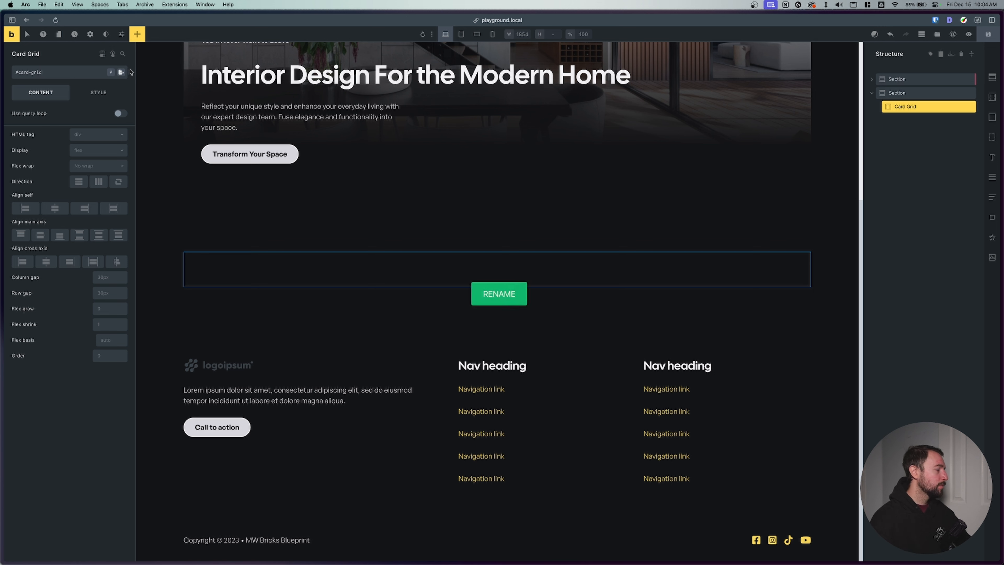
- Apply the utility class grid--3 to the Card Grid container for a three-column layout
click(62, 75)
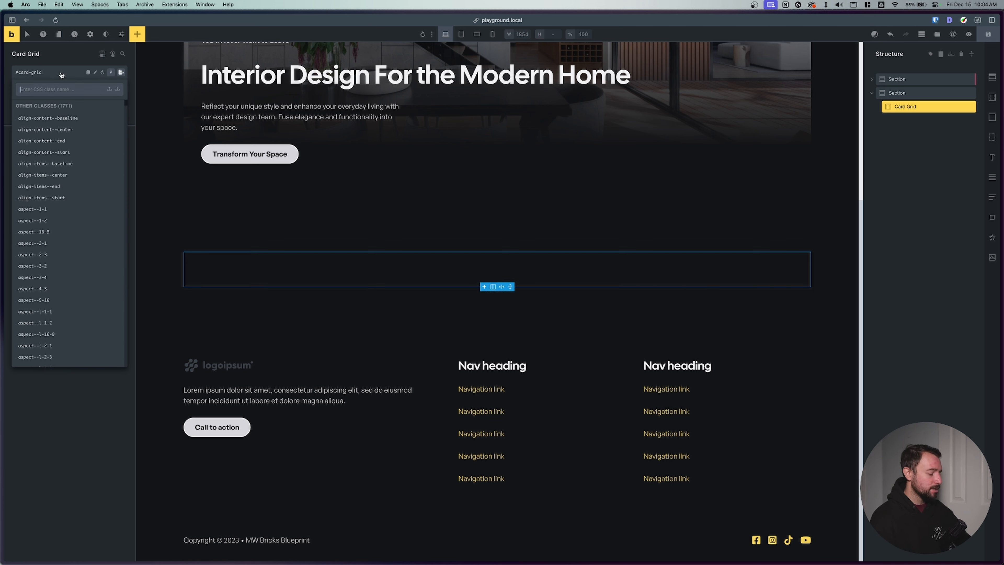
text(grid--3)
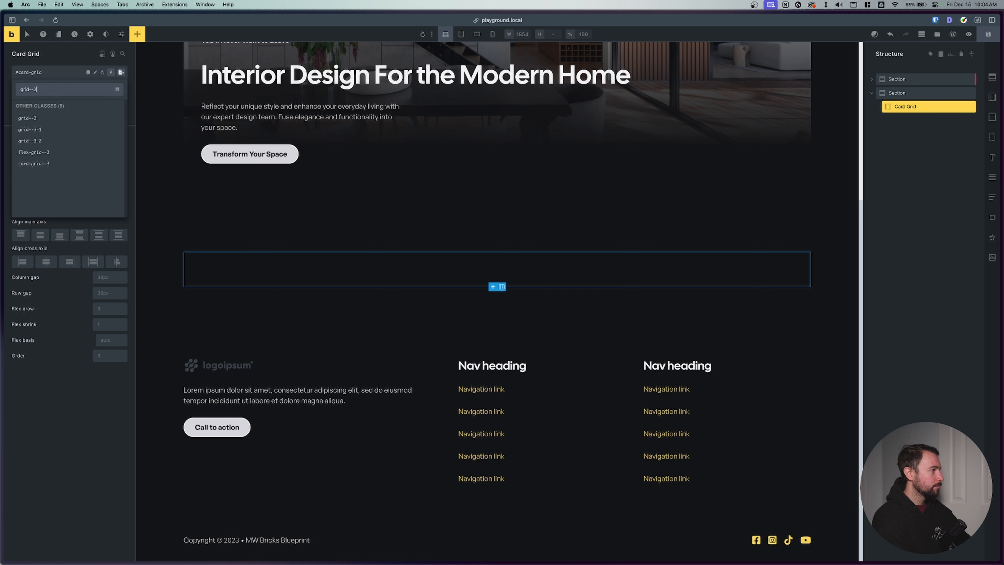
key(Return)
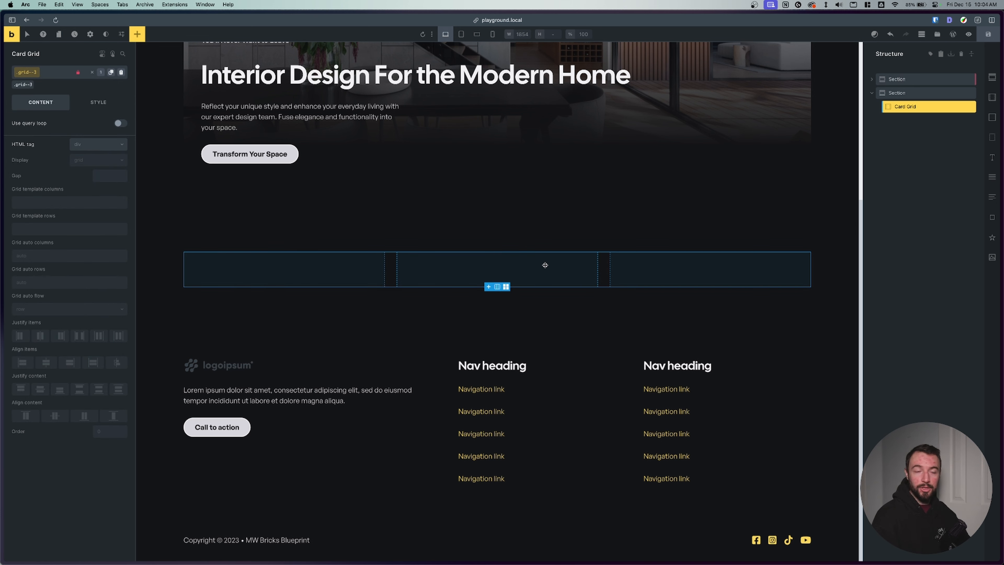
- Add a block inside Card Grid and rename it to "Card"
click(138, 35)
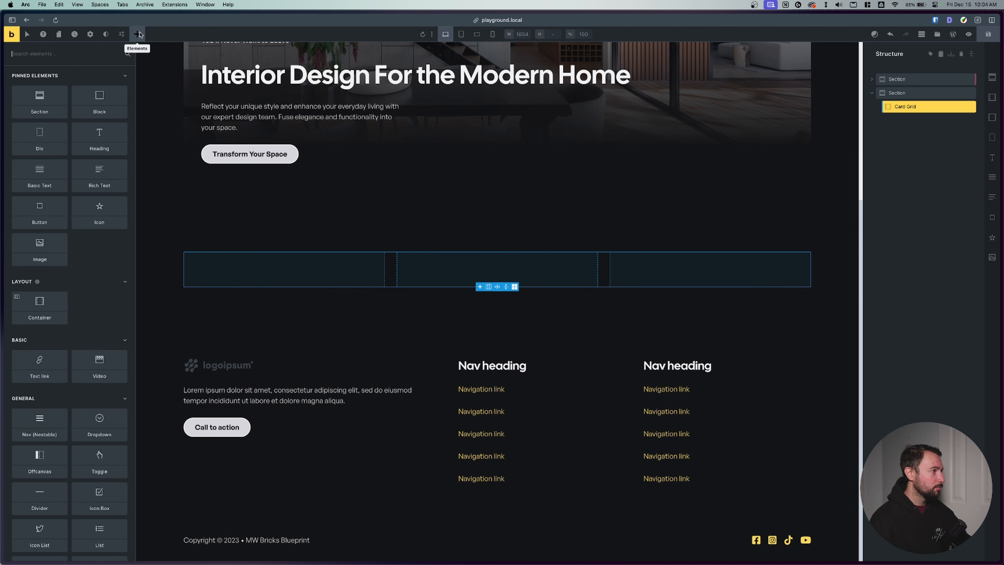
click(109, 101)
click(878, 107)
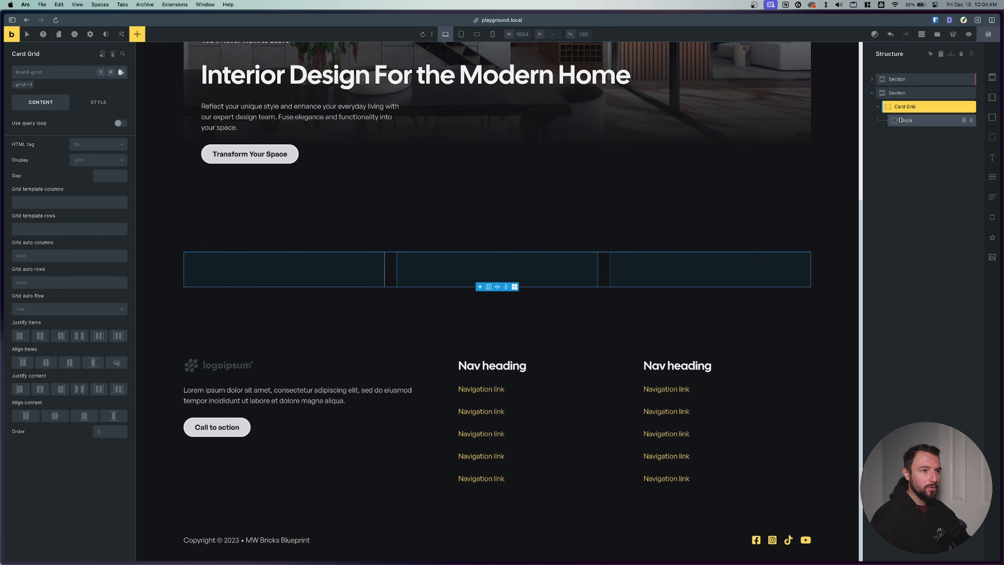
double_click(904, 120)
text(Card)
- Set Card Grid's HTML tag to ul and apply the class list--none to it
click(906, 108)
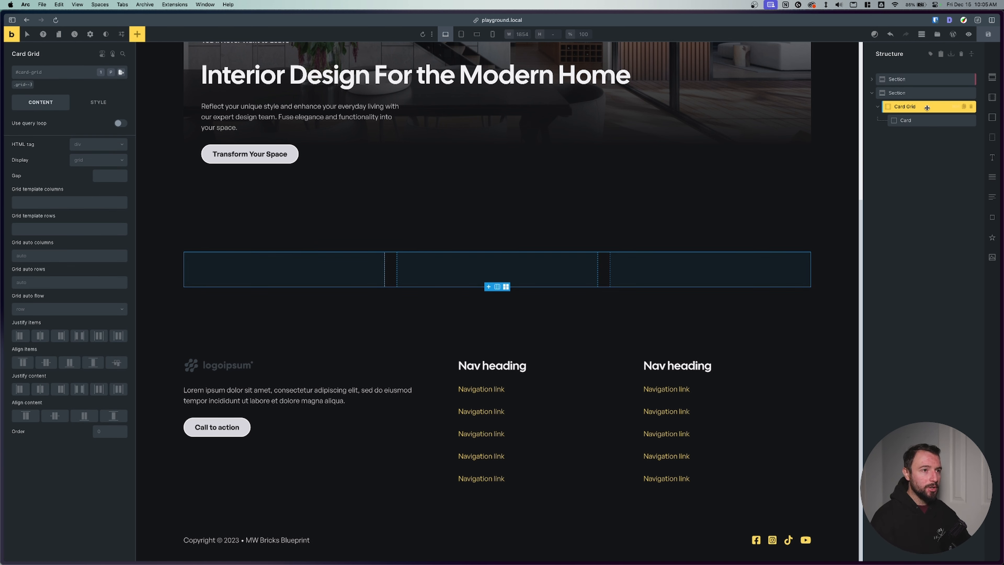
click(84, 146)
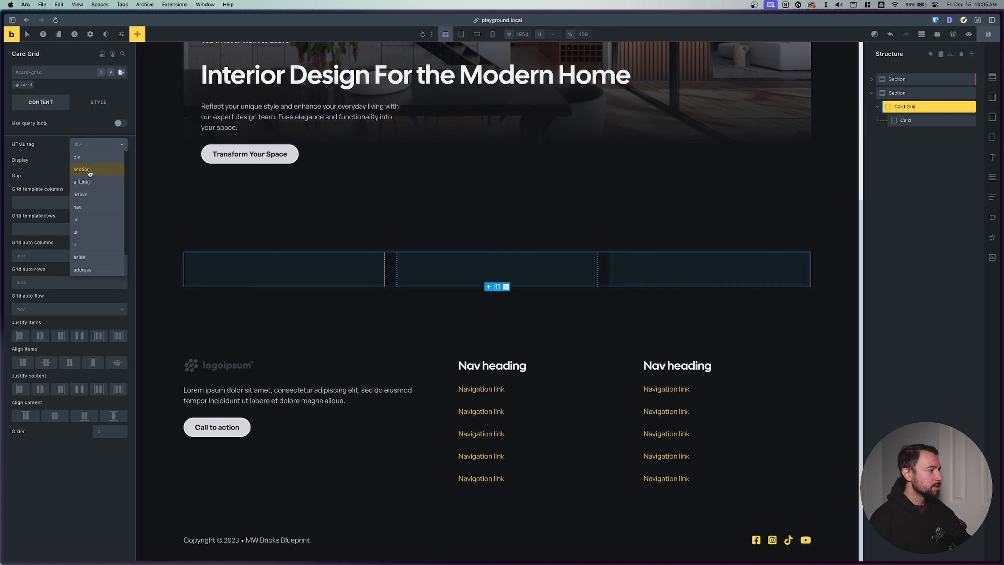
click(77, 234)
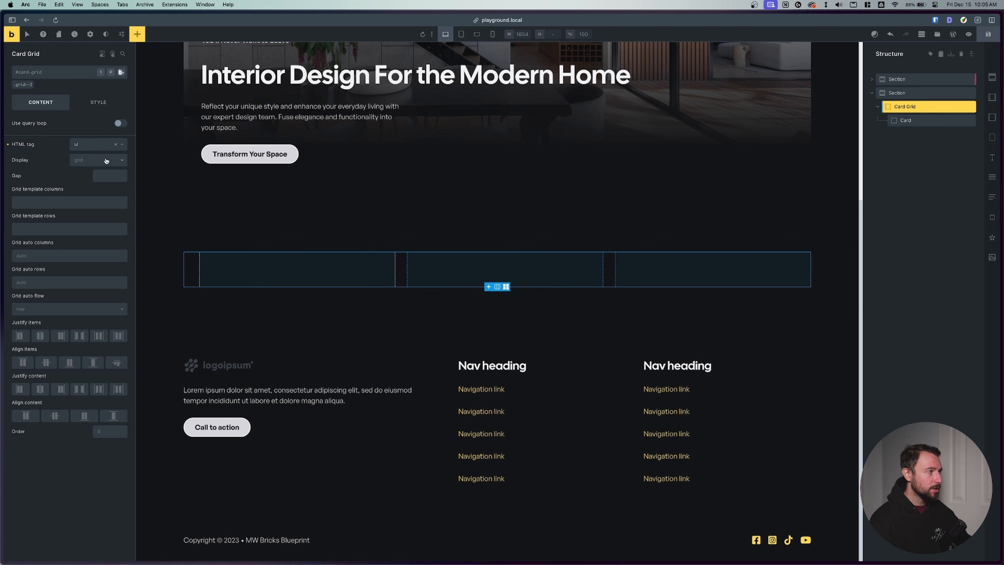
click(54, 75)
text(list-0-)
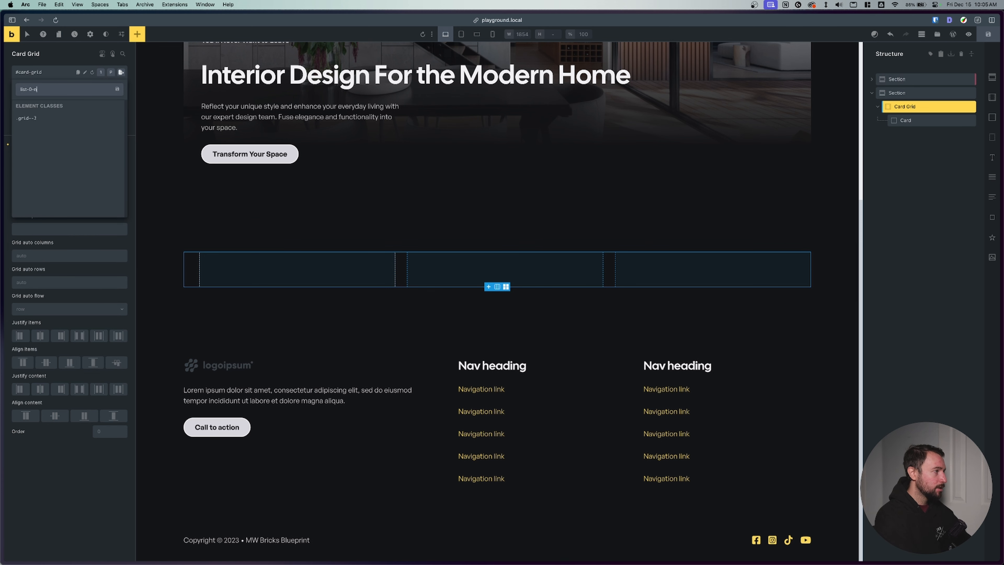
text(none)
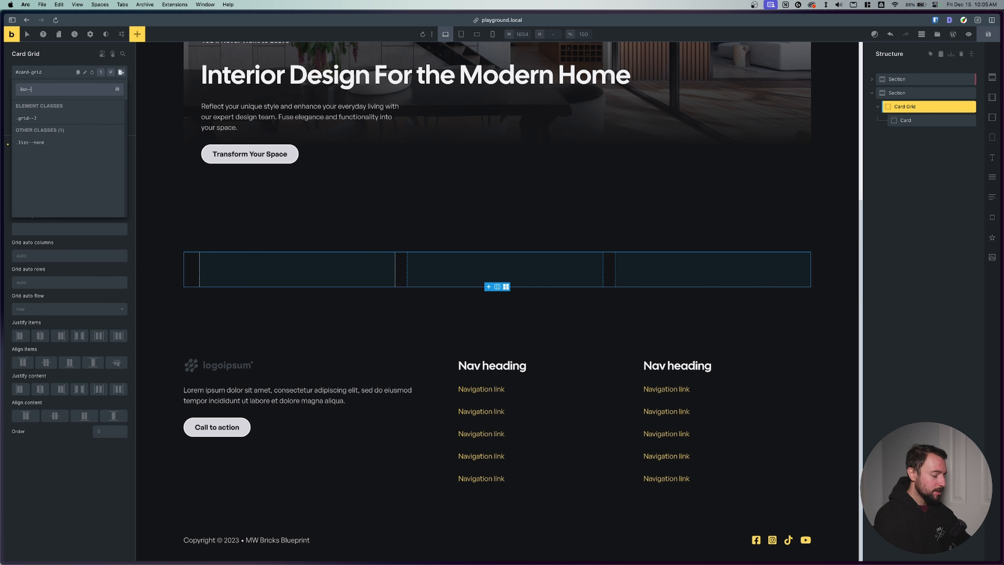
key(Return)
- Set the HTML tag of the Card block to li
click(910, 121)
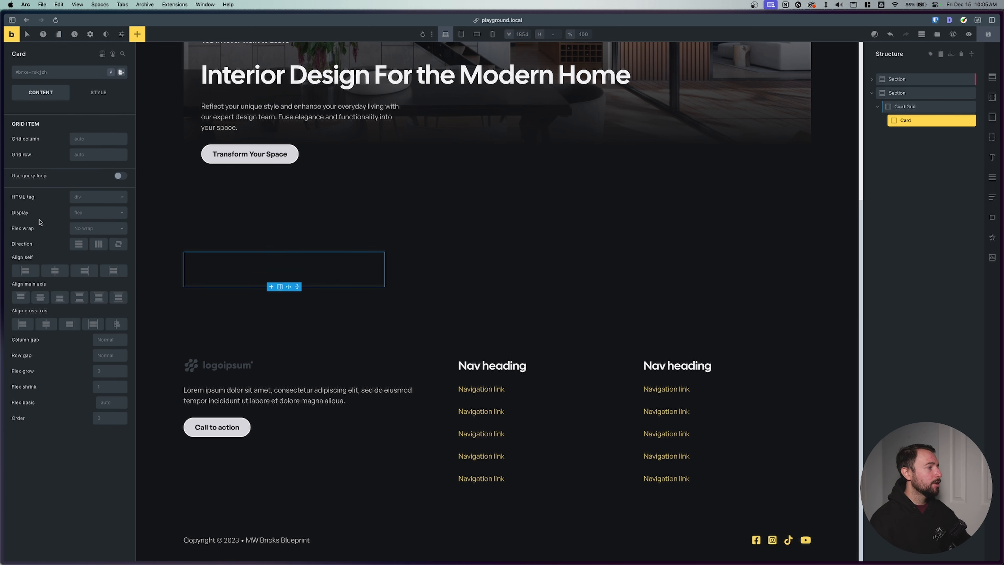
click(87, 198)
click(81, 299)
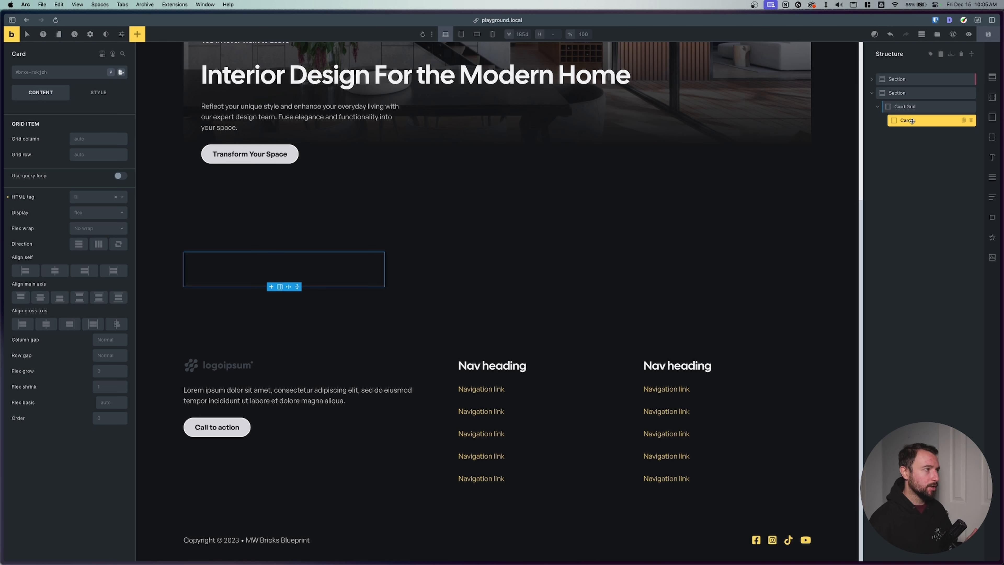
- Add a block inside Card and rename it to "Content"
click(137, 34)
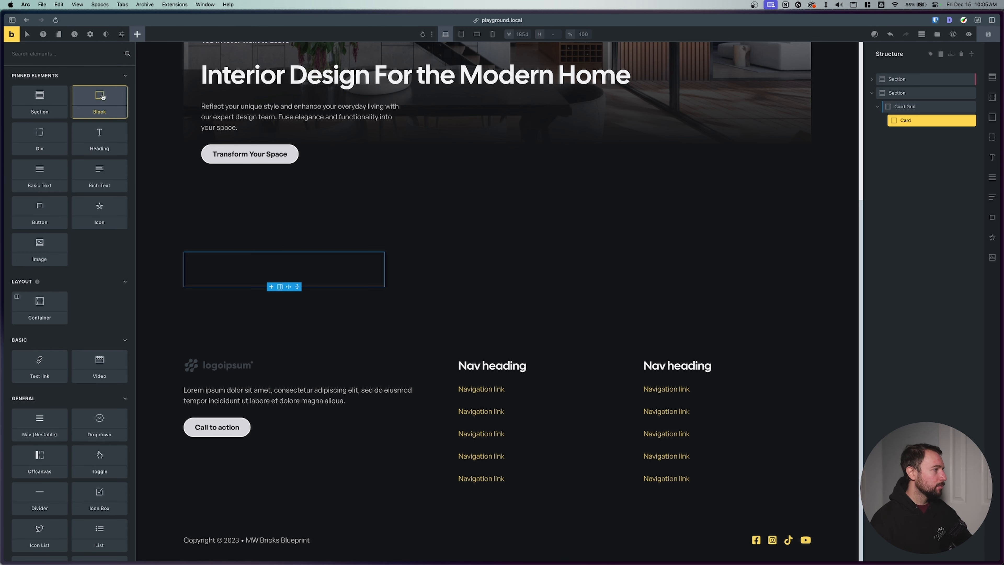
drag(769, 119, 903, 120)
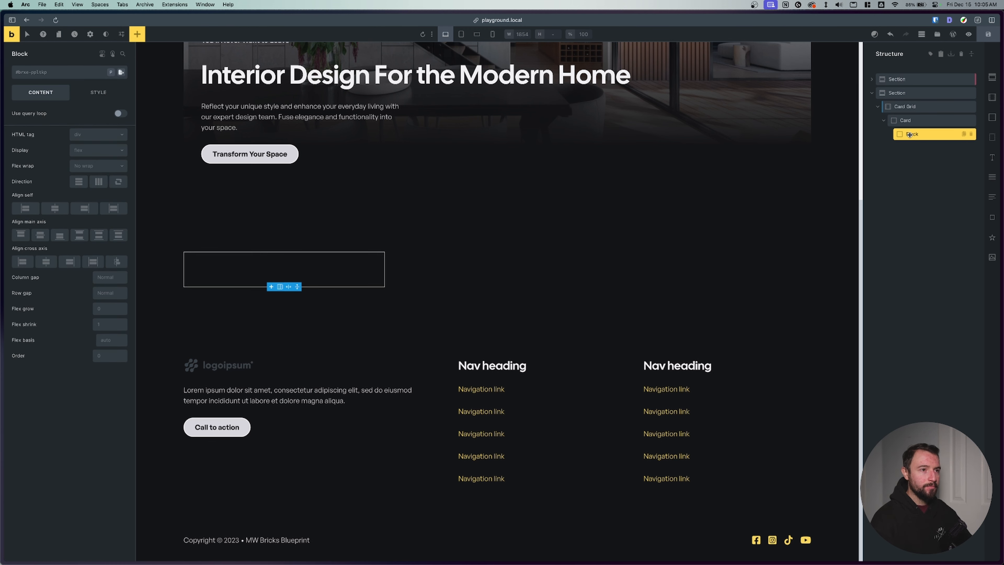
text(Content)
key(Return)
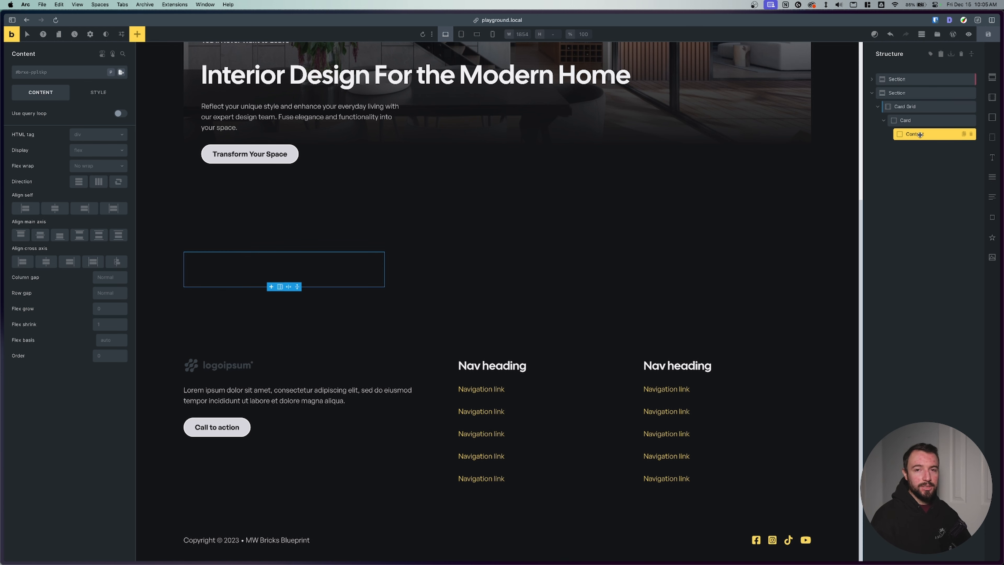
- Check the finished cards on the About page, and add an SVG, a heading and a basic text element inside Content
mouse_move(2, 304)
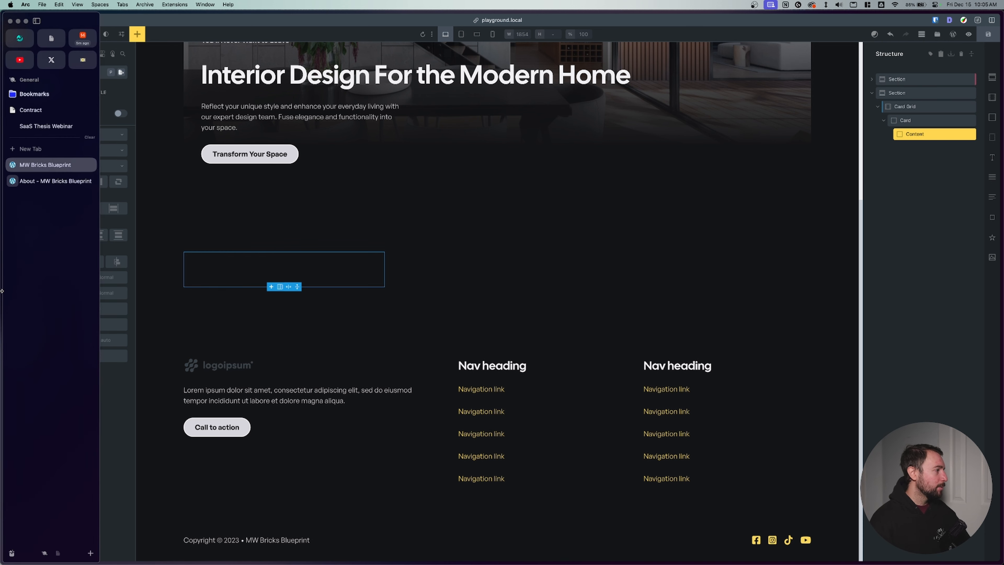
click(40, 180)
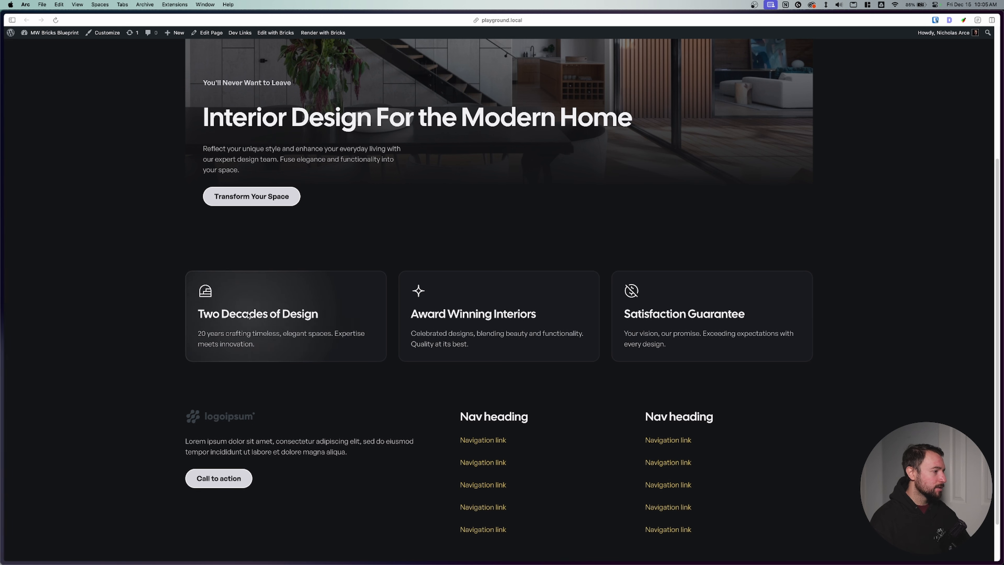
mouse_move(2, 280)
click(39, 165)
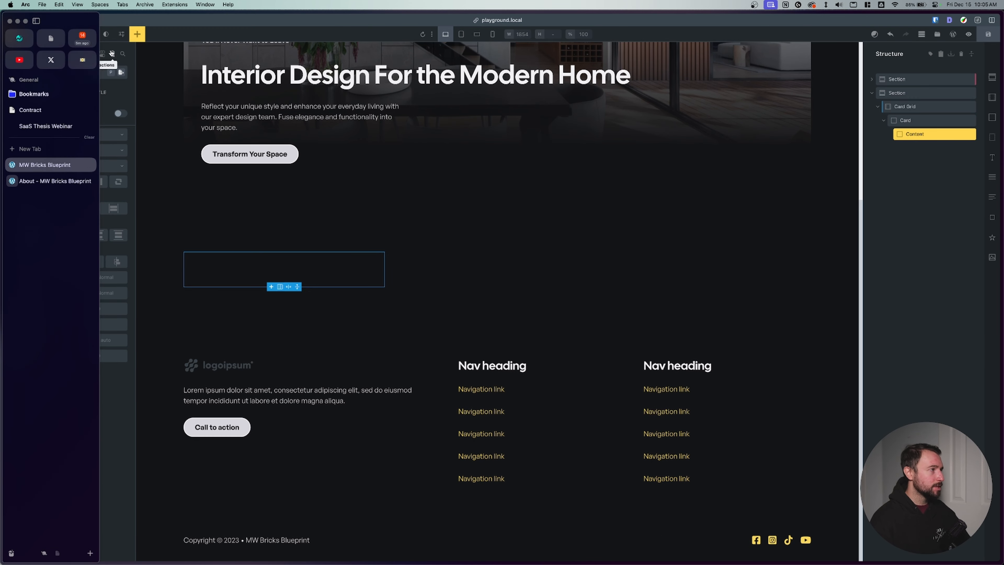
text(svg)
click(40, 81)
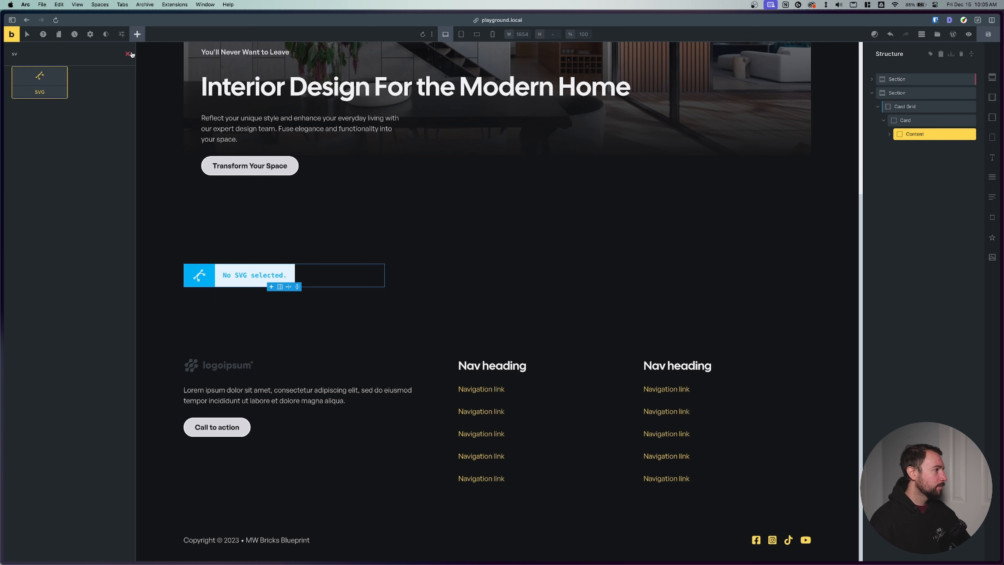
click(99, 136)
click(50, 175)
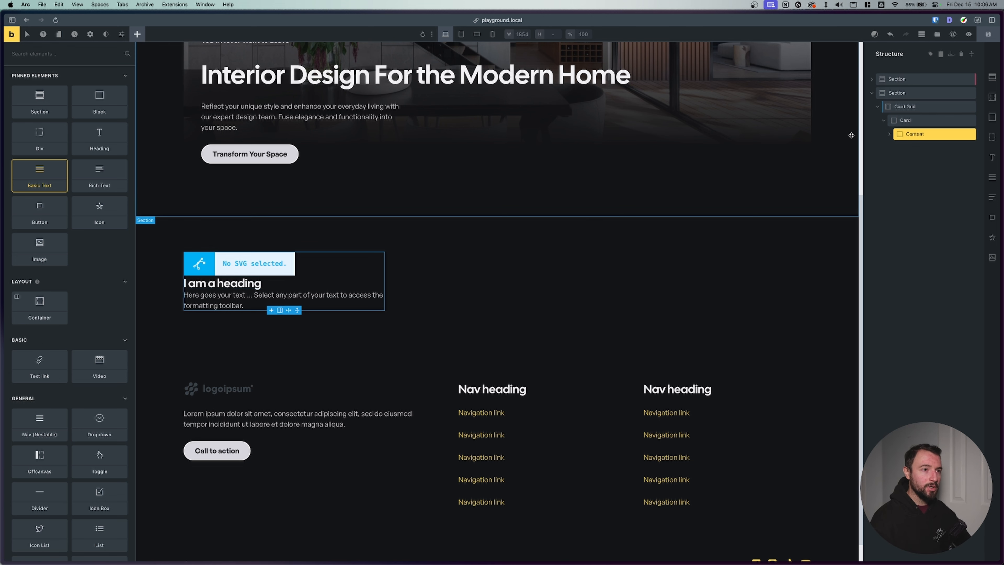
- Add another block inside Content, below the basic text, and rename it to "Text Content"
click(890, 135)
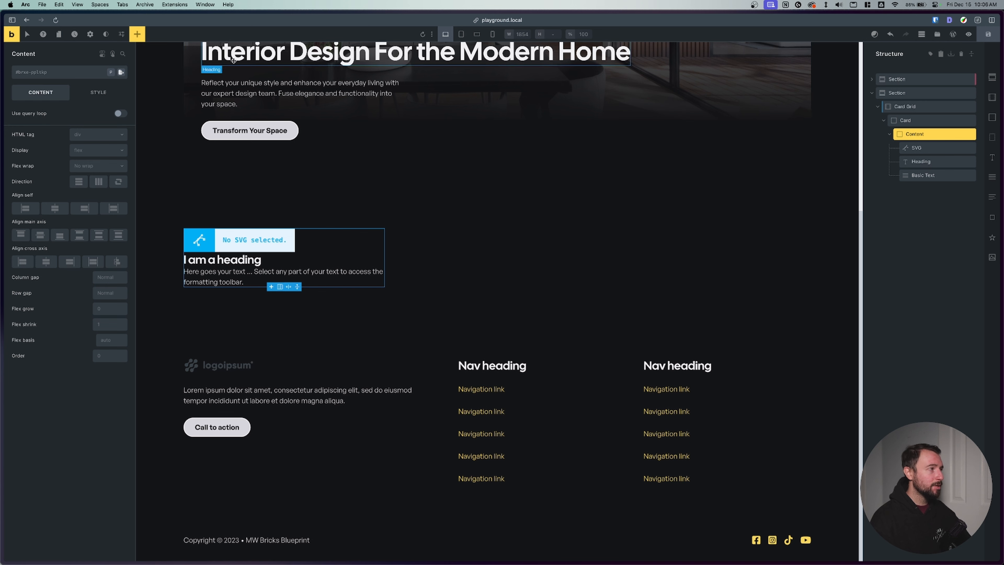
click(137, 34)
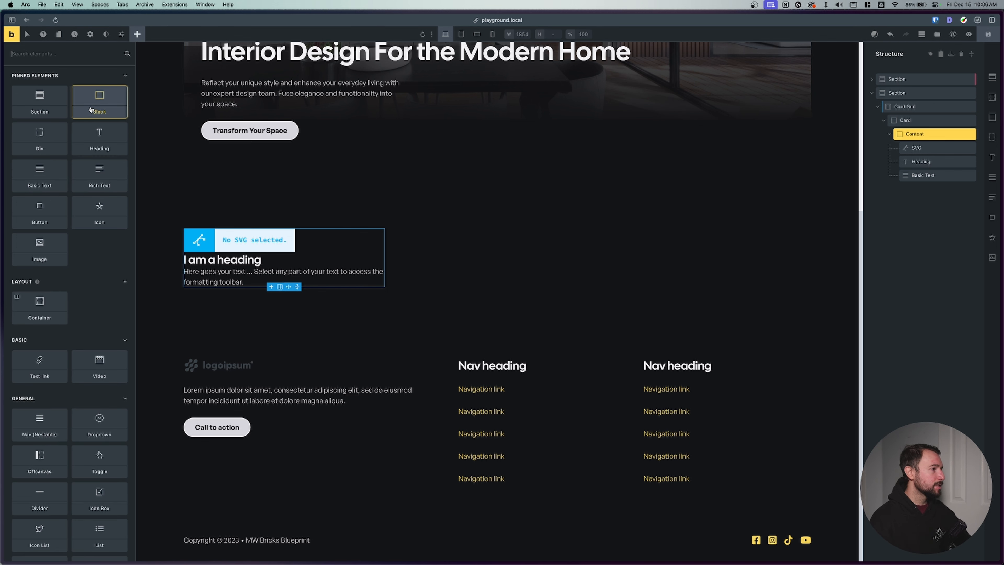
drag(92, 110, 922, 189)
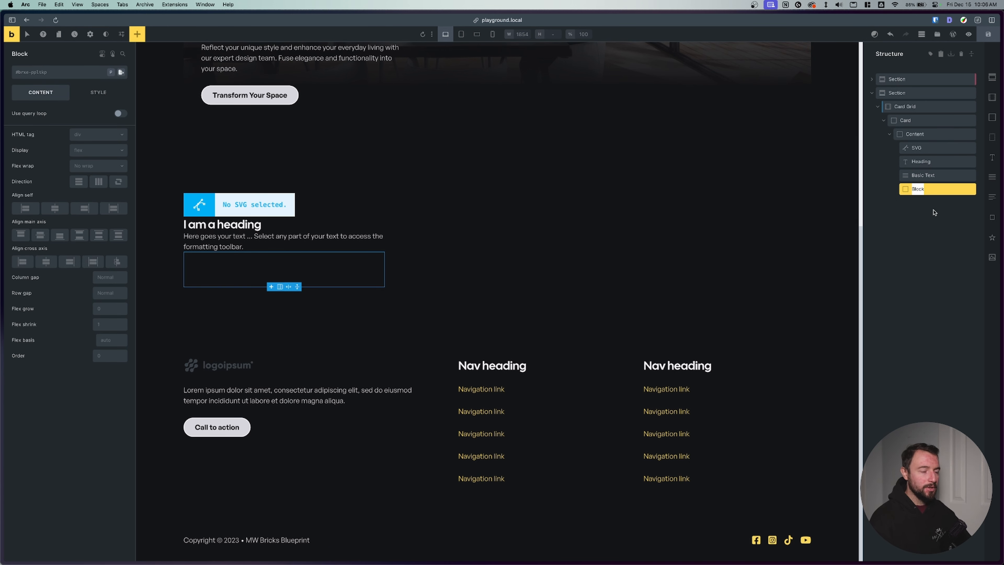
text(Text)
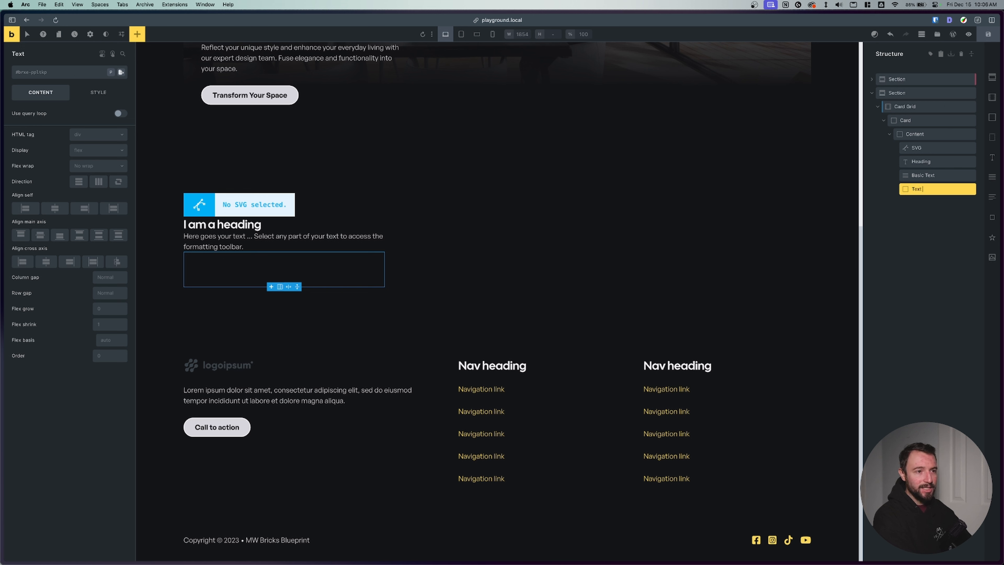
text( Content)
- Nest the heading and basic text inside Text Content, placing that block above the SVG within Content
drag(930, 189, 914, 158)
click(896, 149)
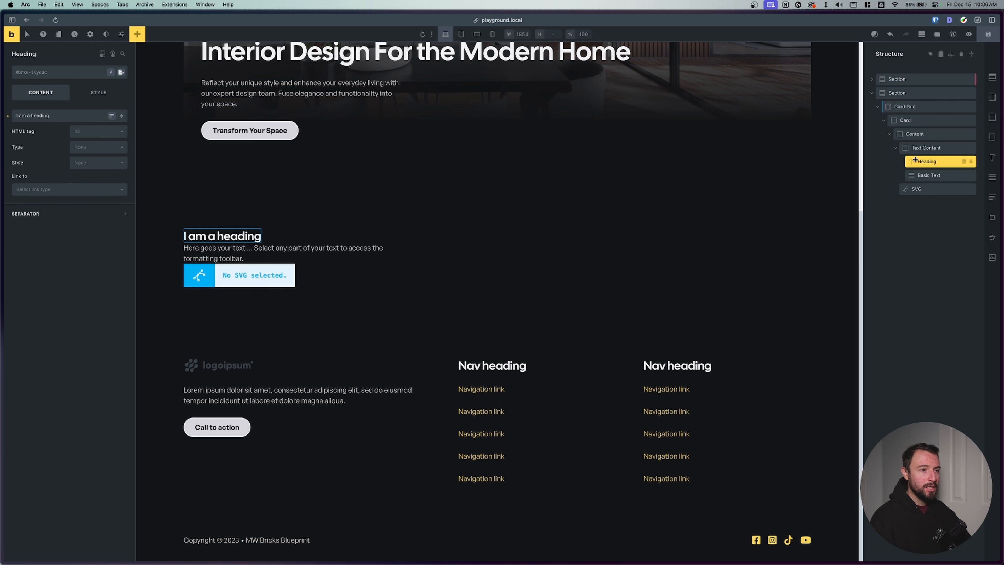
click(897, 149)
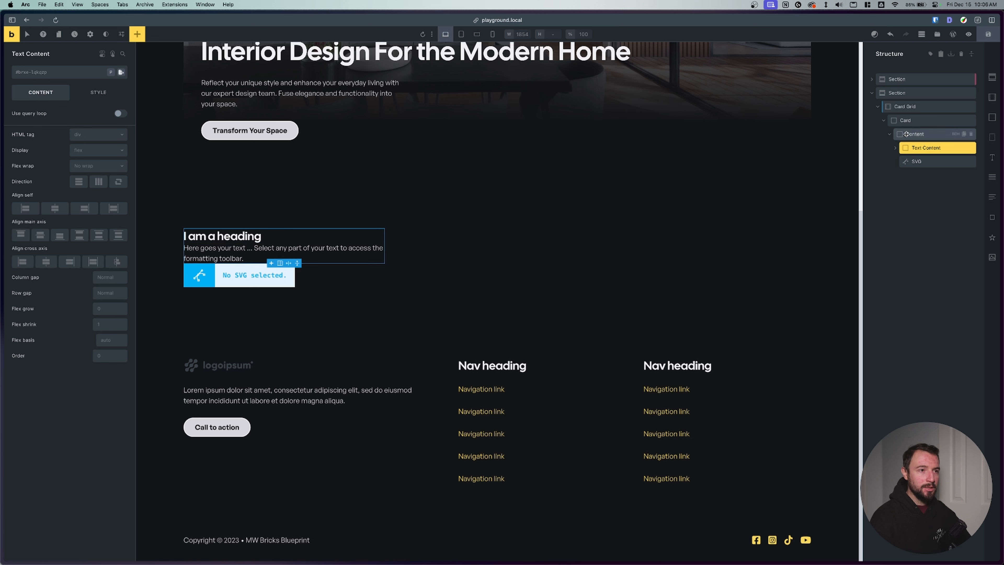
click(914, 162)
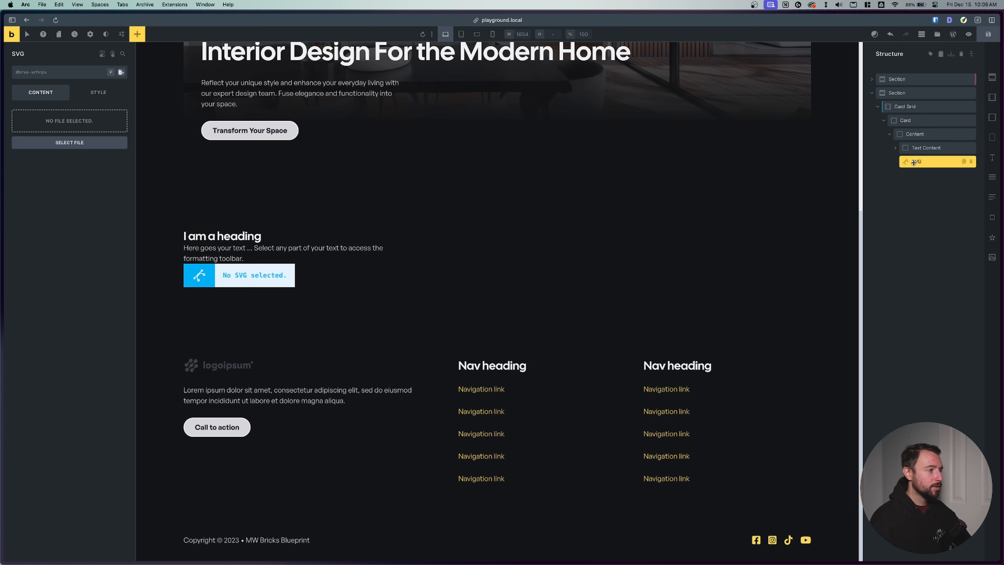
click(913, 117)
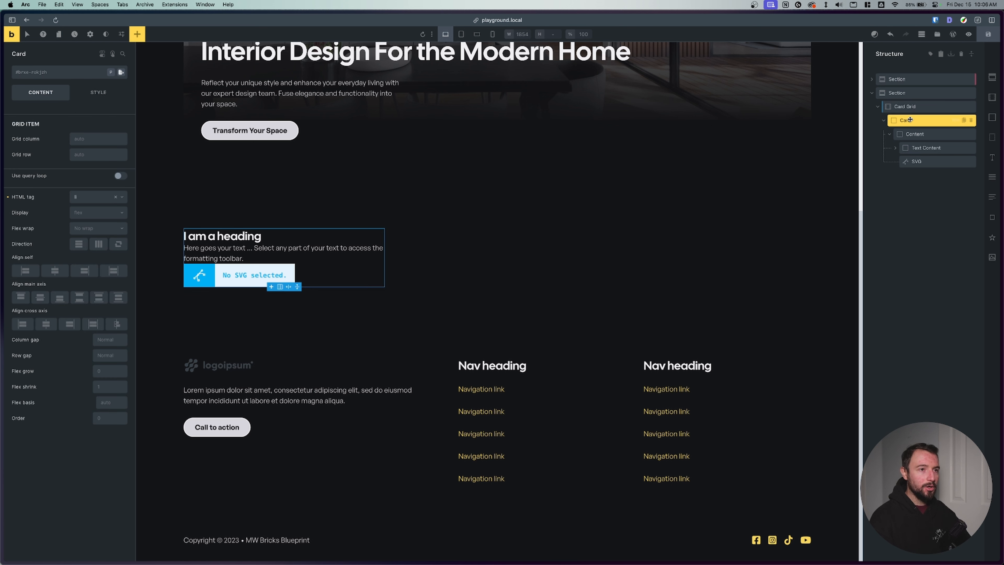
- Generate and apply BEM classes with the base name "card" to Card and its children, renaming the basic text to "text" and the SVG to "icon"
click(957, 122)
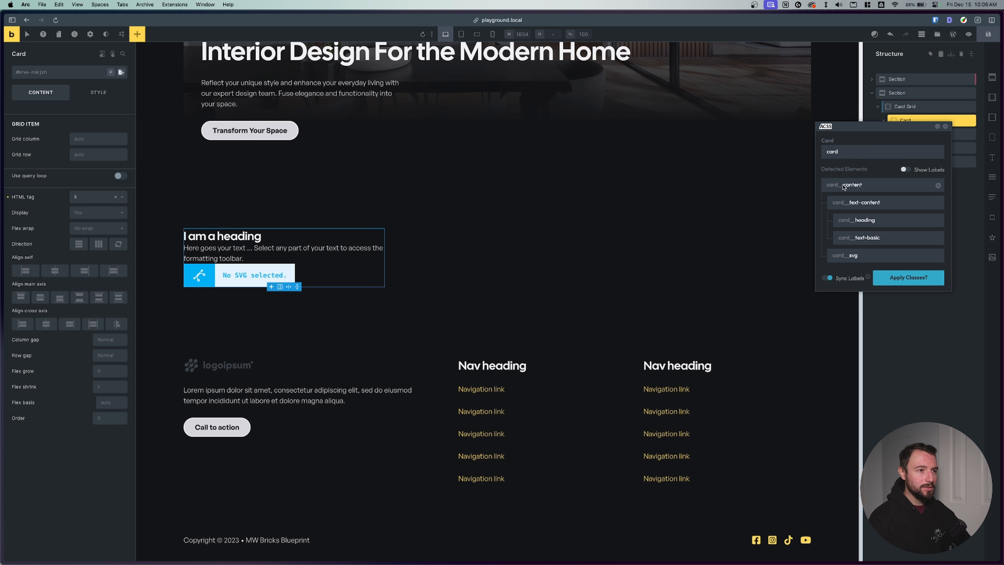
drag(887, 239, 859, 256)
key(BackSpace)
text(ico)
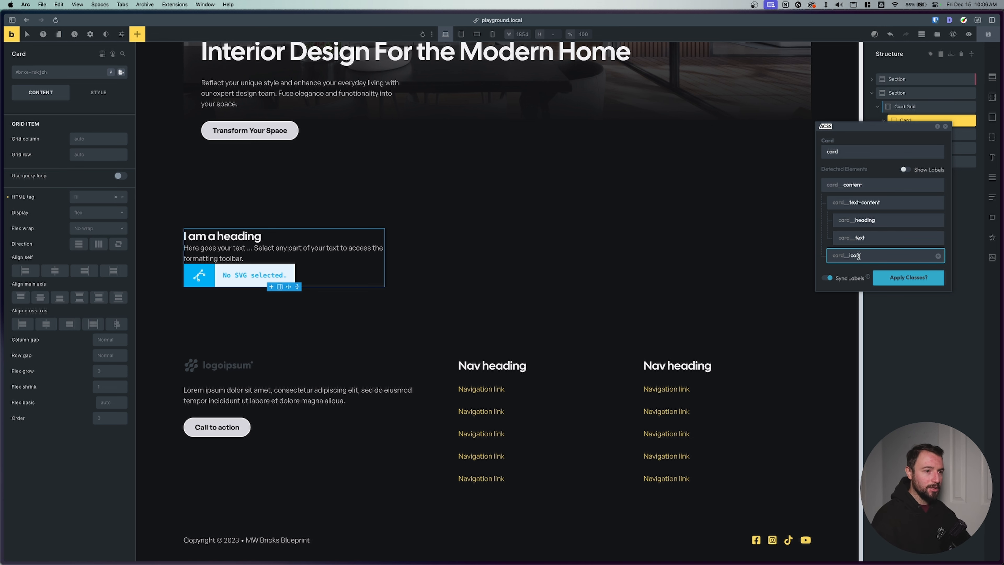
text(n)
click(906, 281)
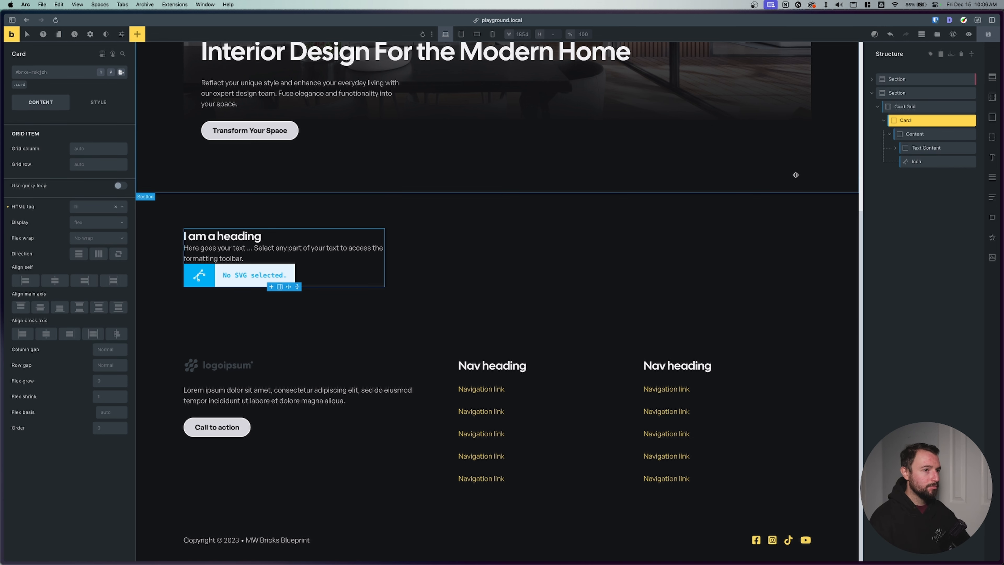
- Insert an SVG file from the media library into the Icon element
click(919, 162)
click(82, 138)
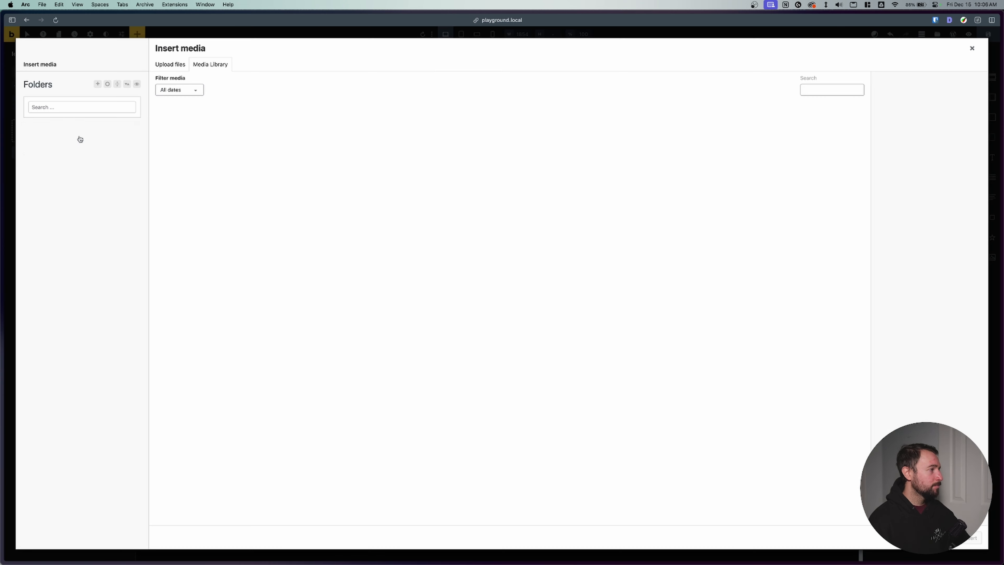
click(167, 139)
click(972, 537)
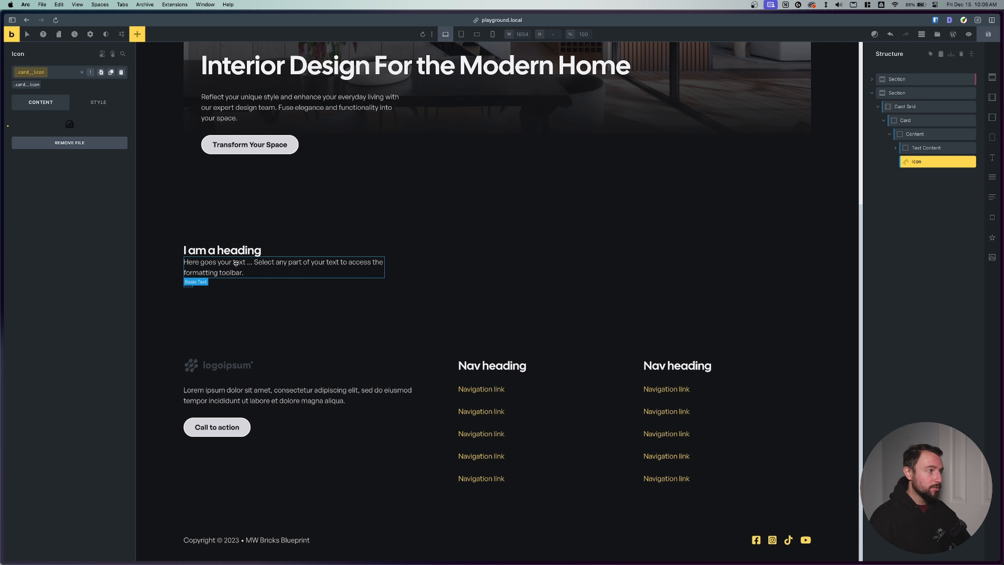
- Set the order of the Icon's card__icon class to -1
click(99, 102)
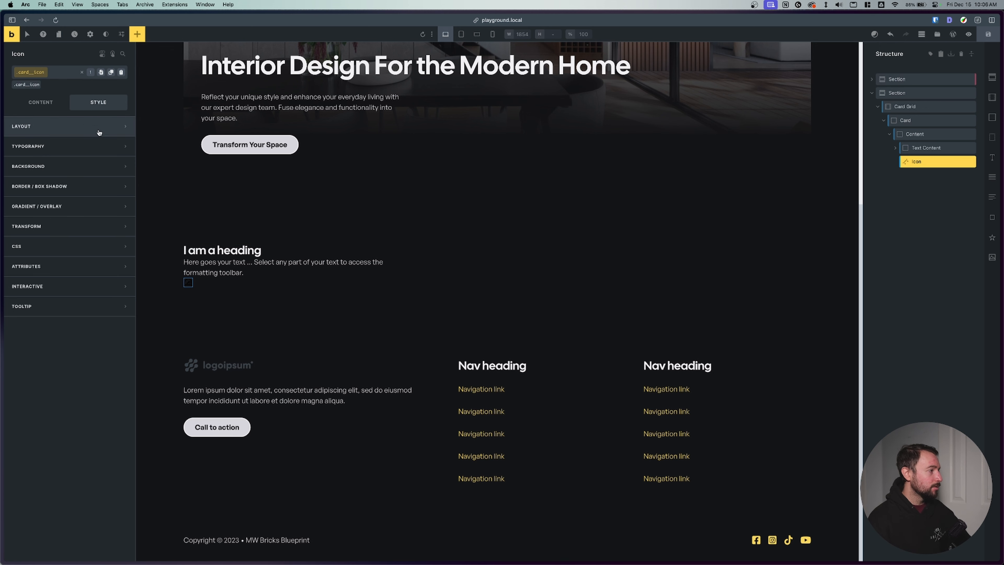
click(87, 143)
click(111, 511)
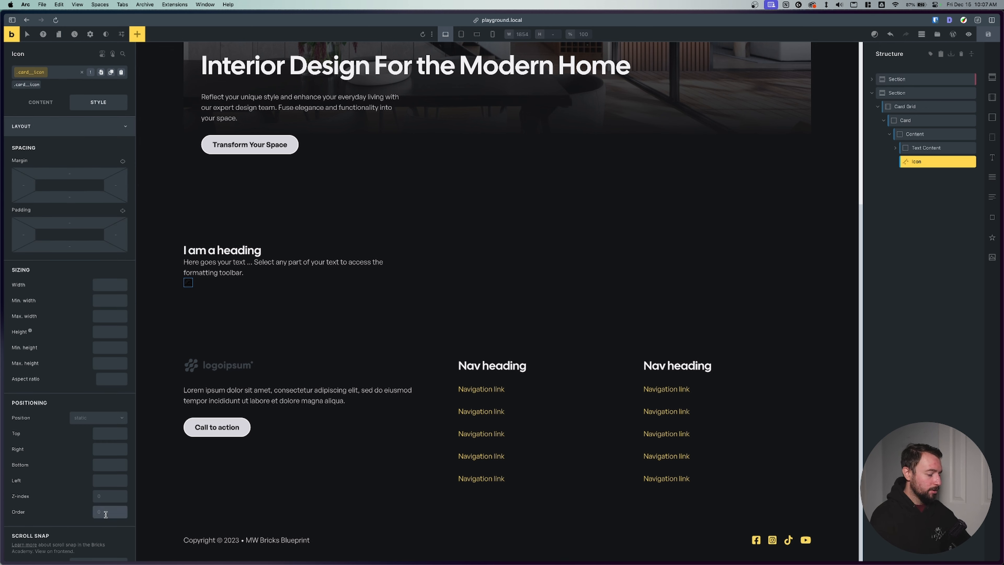
text(-1)
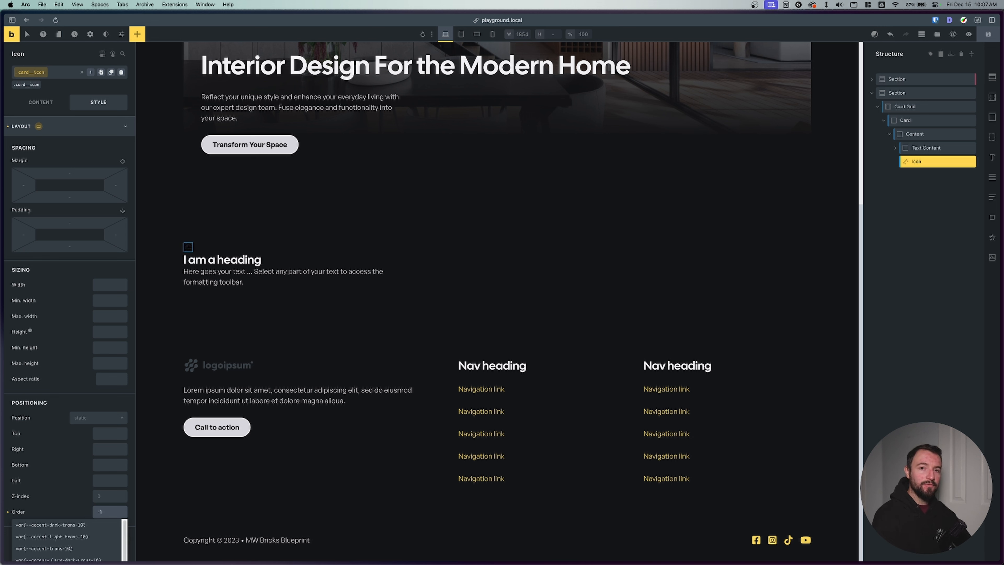
- Duplicate the Card twice to fill the three-column Card Grid
click(931, 121)
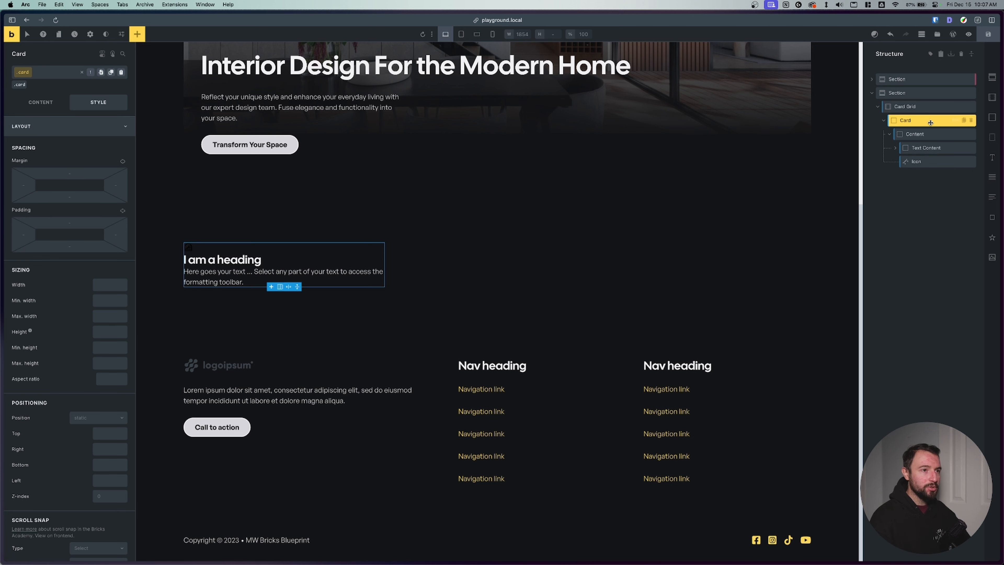
click(963, 120)
click(963, 121)
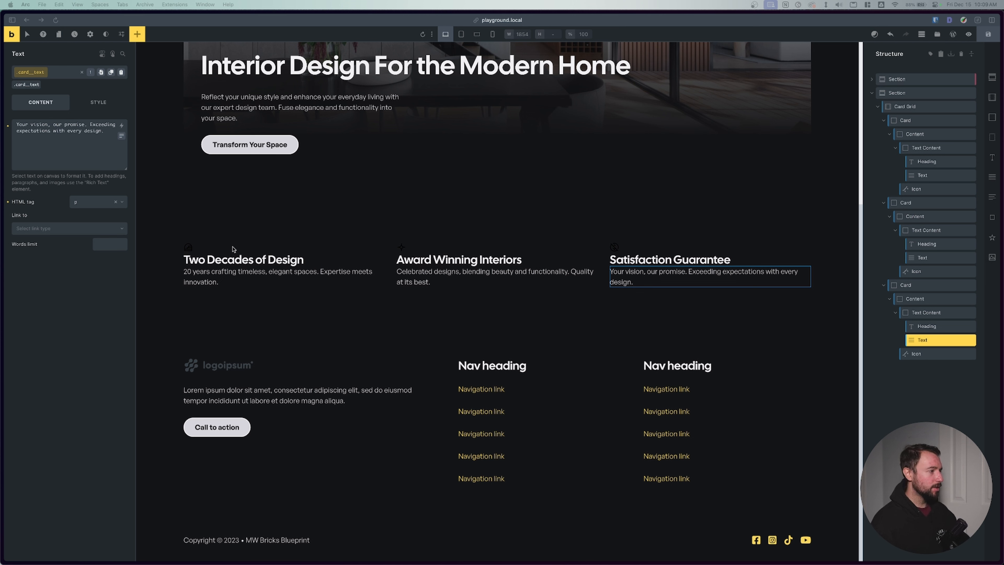
- Collapse the second and third cards in the structure and set the first card's Icon height to 2.4rem on the card__icon class
click(190, 247)
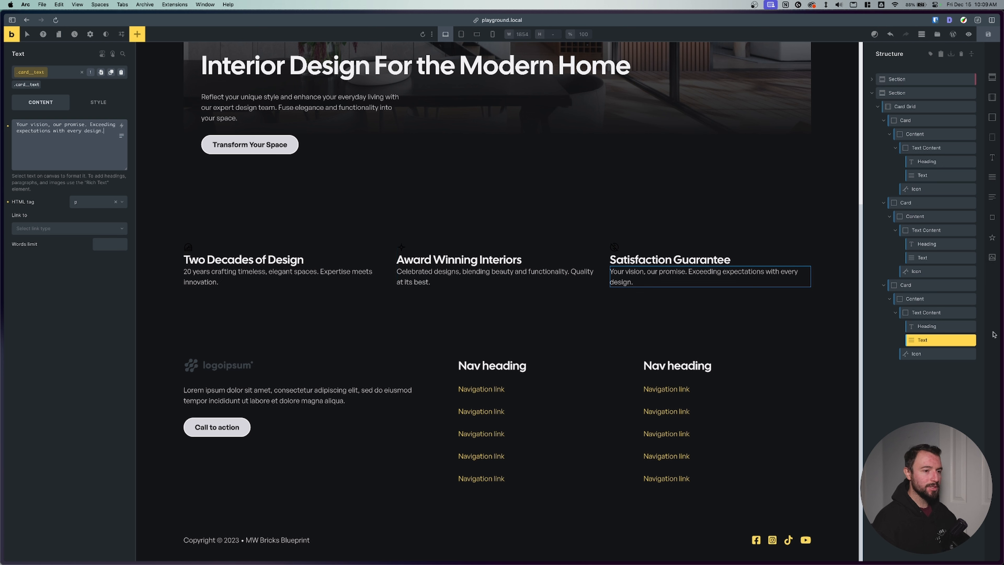
click(919, 191)
click(884, 203)
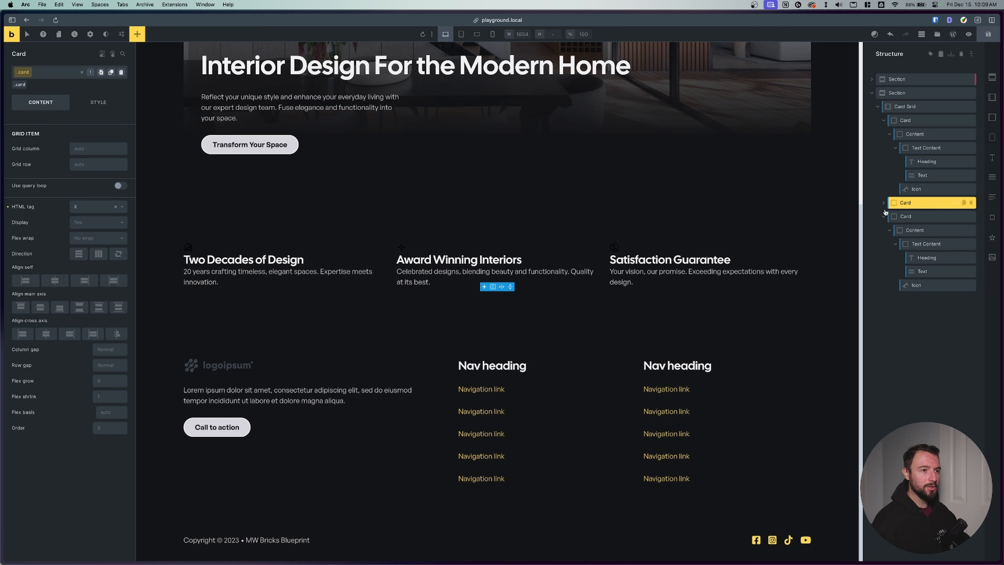
click(884, 217)
click(894, 185)
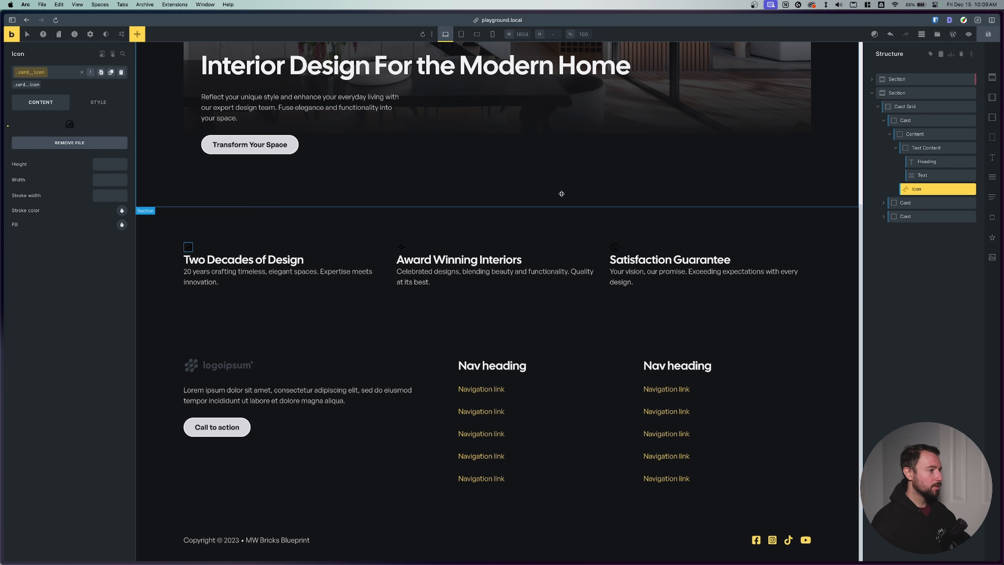
click(100, 162)
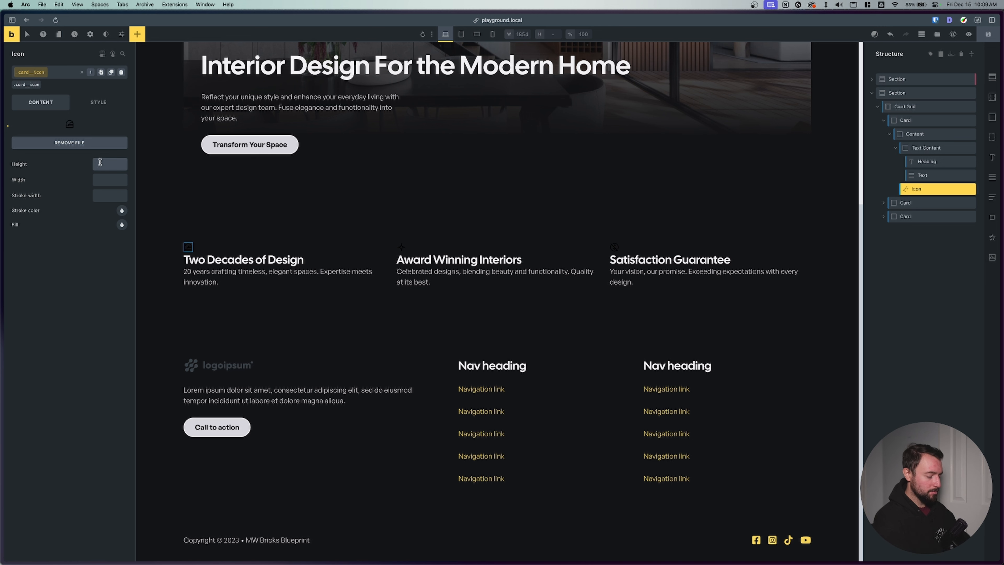
text(2.4rem)
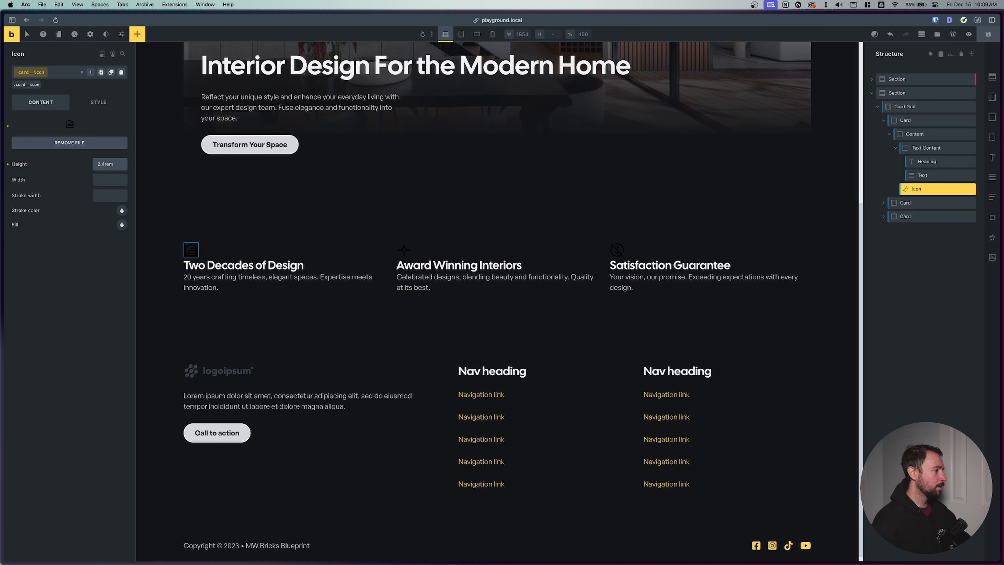
- Set the Icon's stroke color to the raw value var(--base)
click(121, 210)
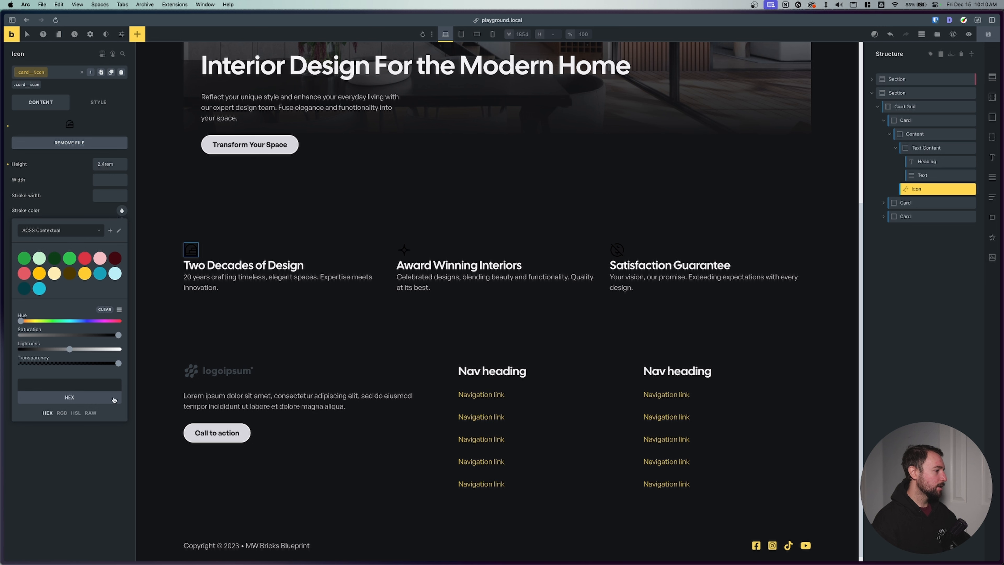
click(90, 413)
text(var(--base))
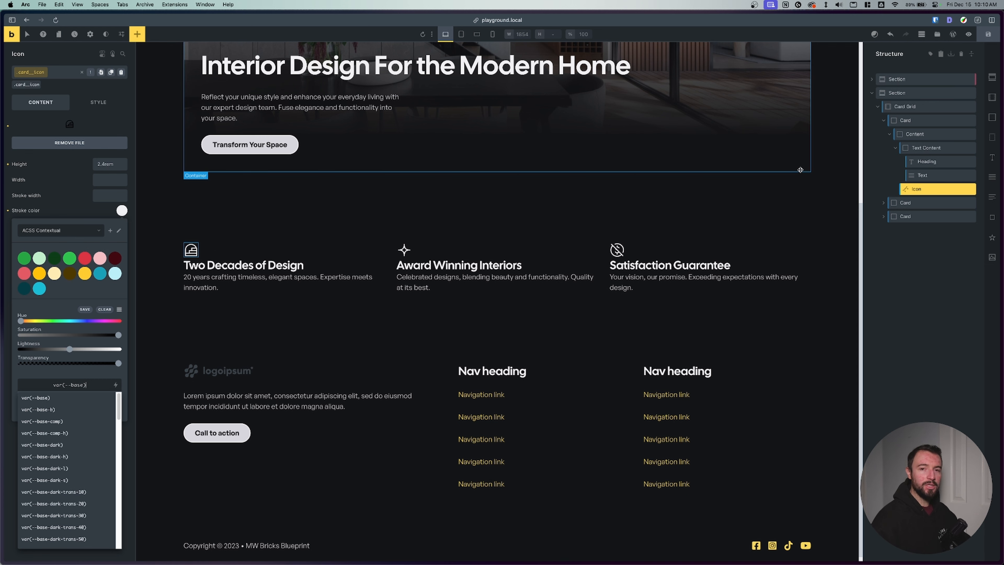
- Set the row gap of the first card's Content block to var(--space-s)
click(909, 148)
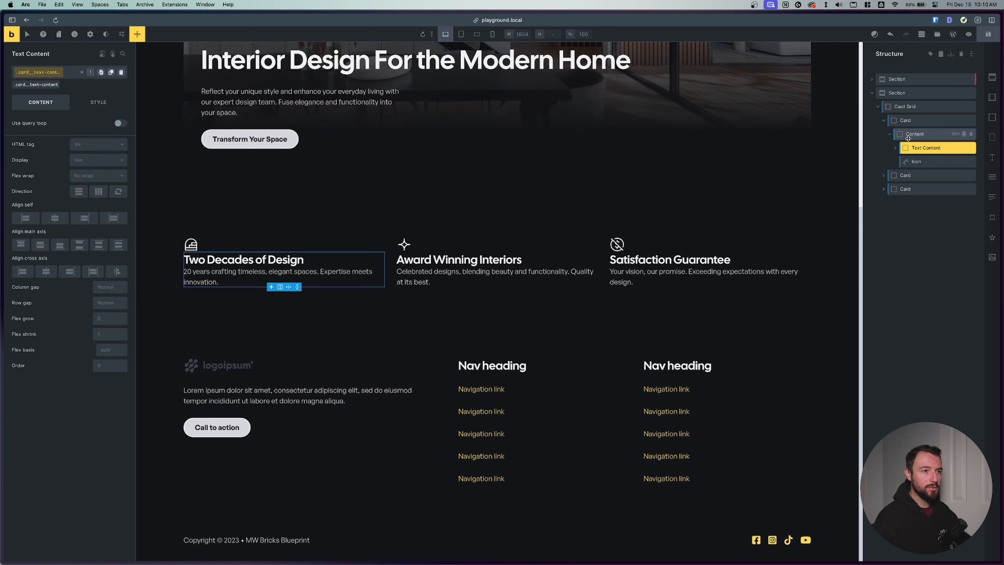
click(914, 133)
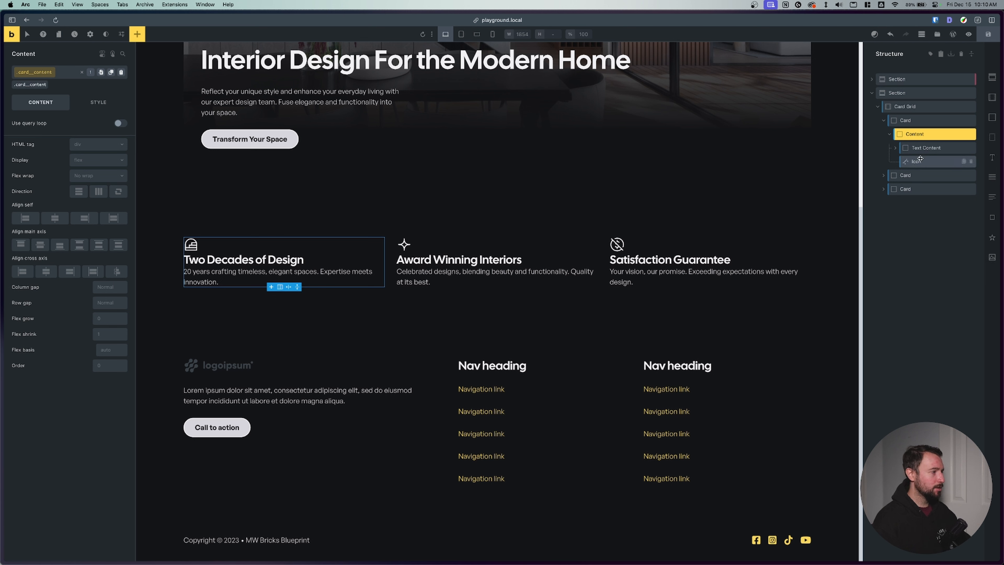
click(108, 303)
text(var(--space-s))
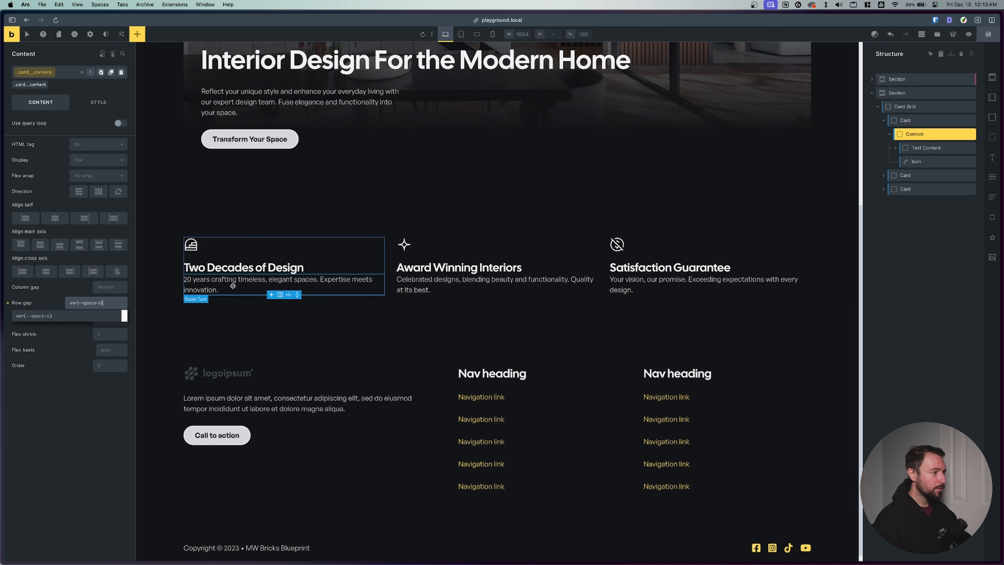
- Set the row gap of the first card's Text Content block to inherit
click(914, 149)
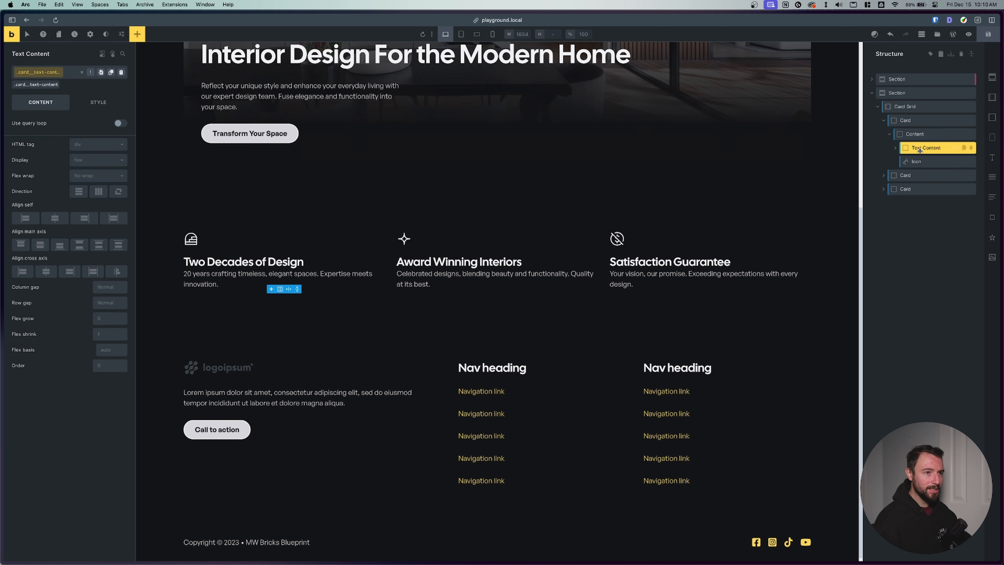
click(106, 301)
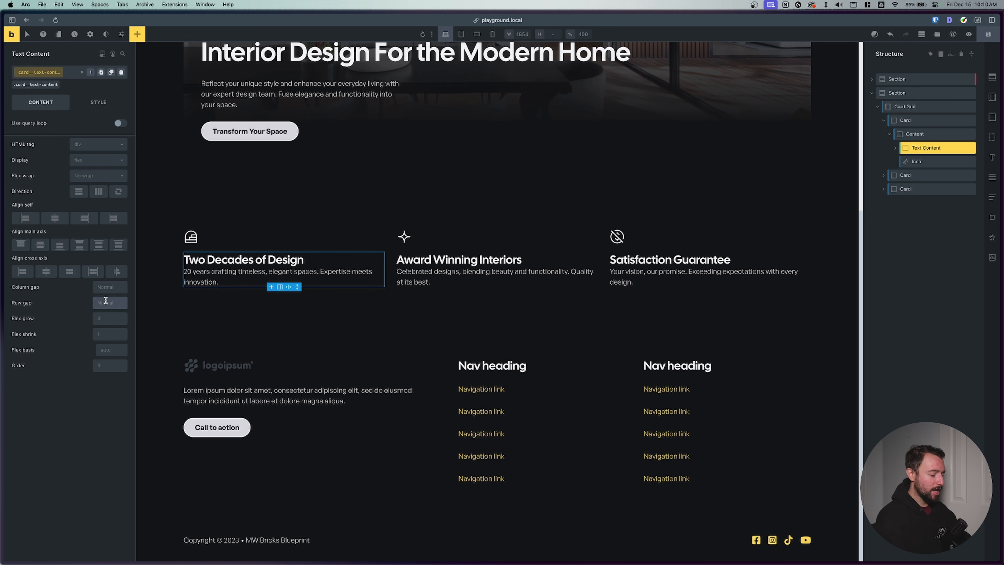
text(inherit)
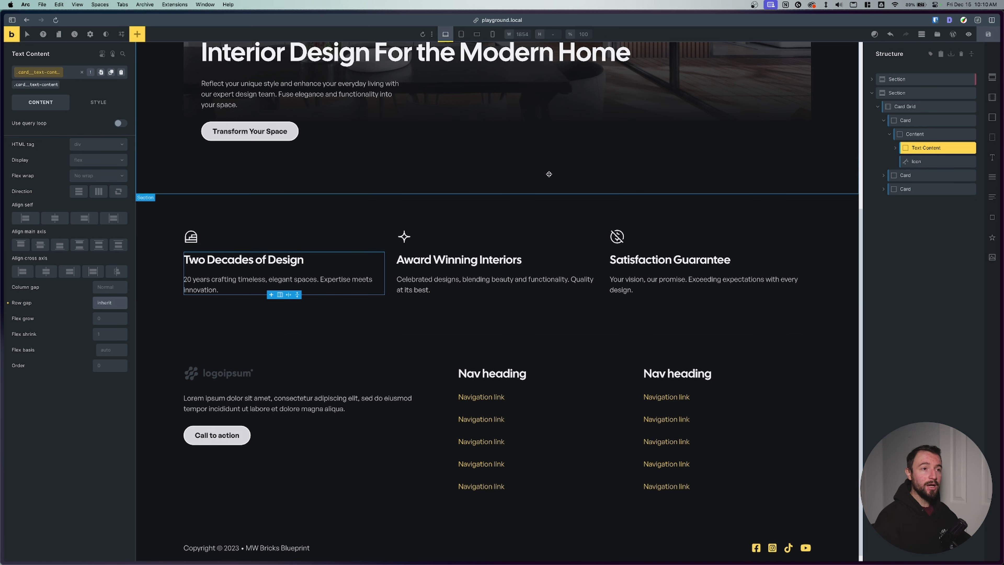
- Give the first card's Content block a raw background color using a very dark --neutral color variable
click(915, 121)
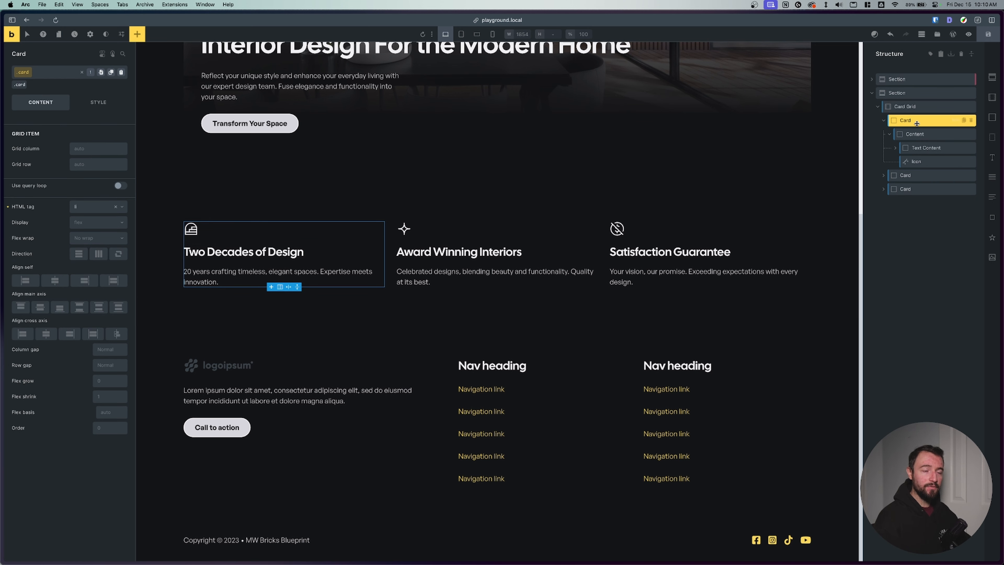
click(913, 135)
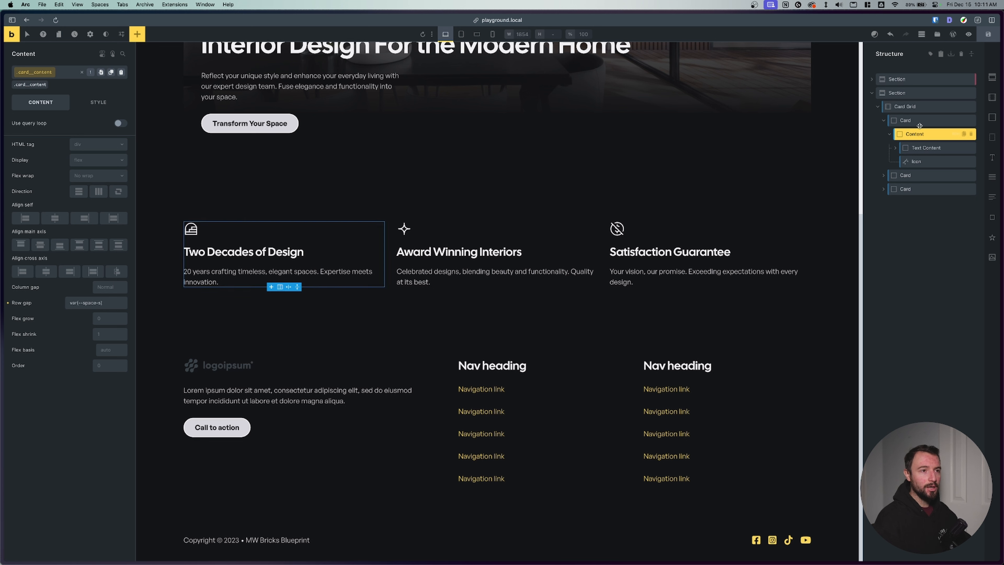
click(911, 121)
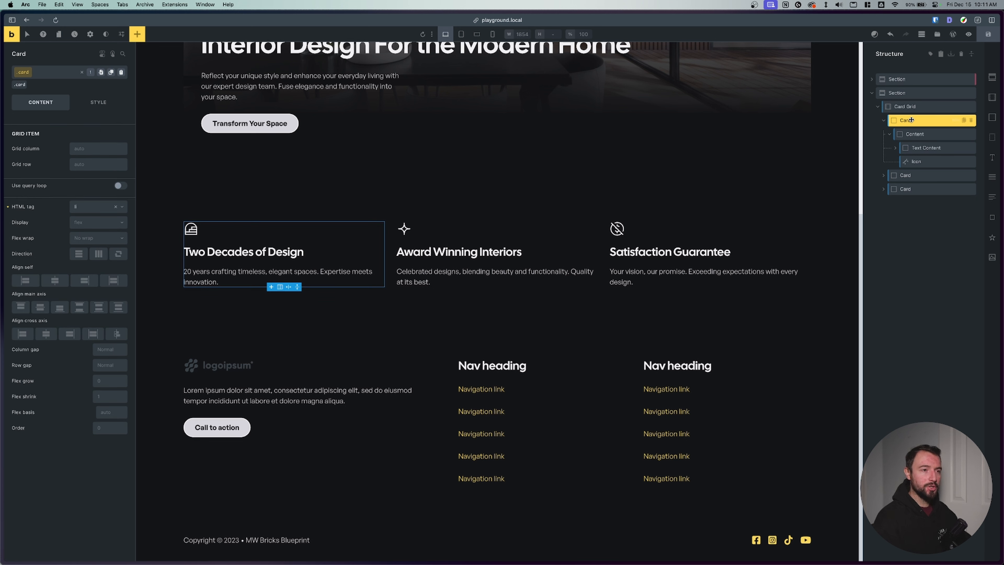
click(918, 134)
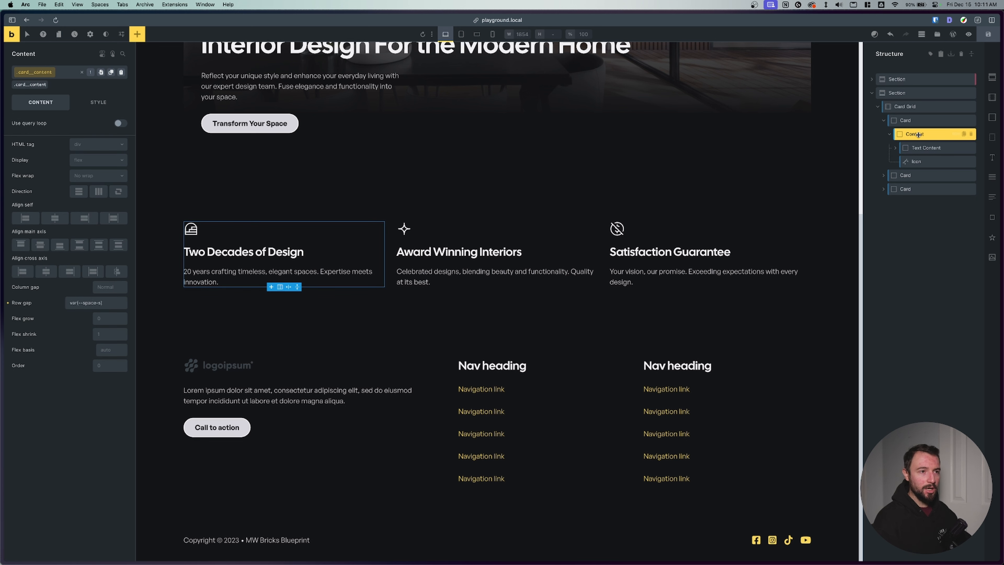
click(84, 103)
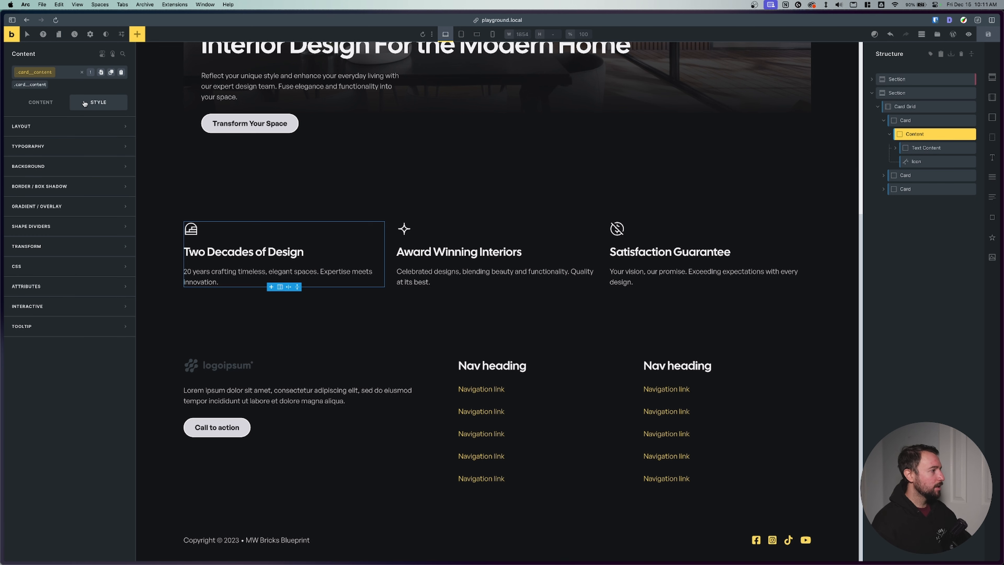
click(83, 167)
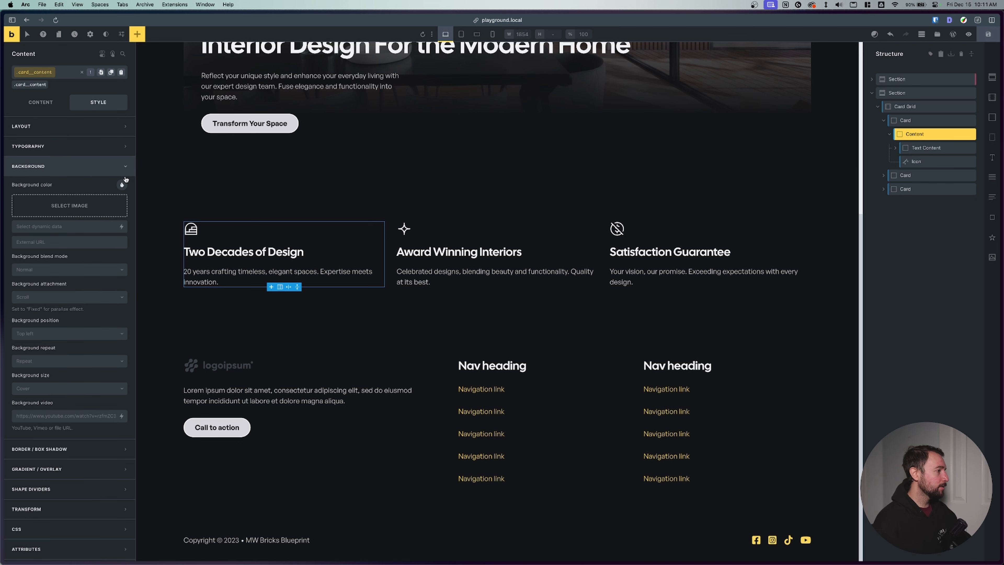
click(123, 185)
click(91, 386)
click(95, 360)
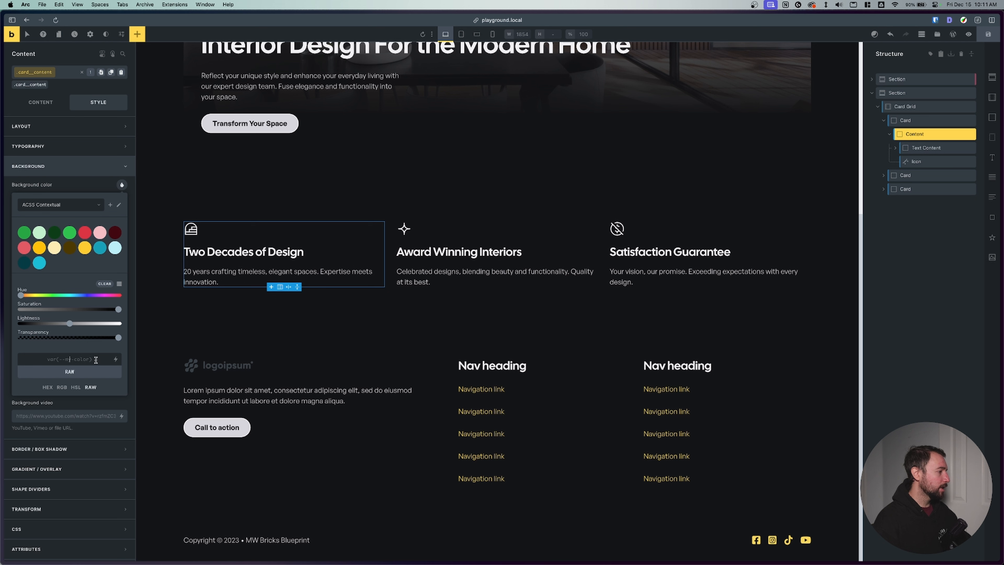
text(--neu)
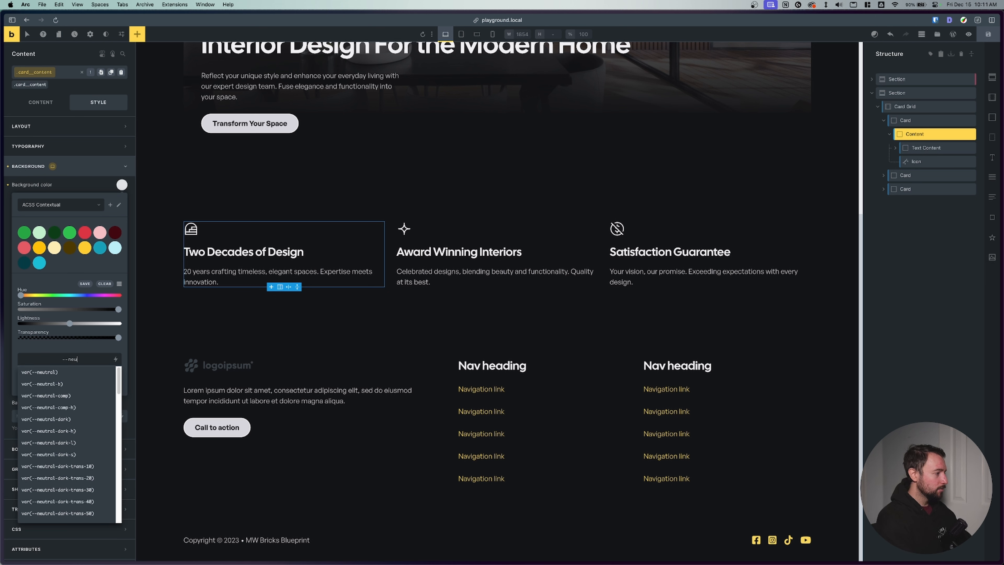
text(tral-uld)
click(88, 372)
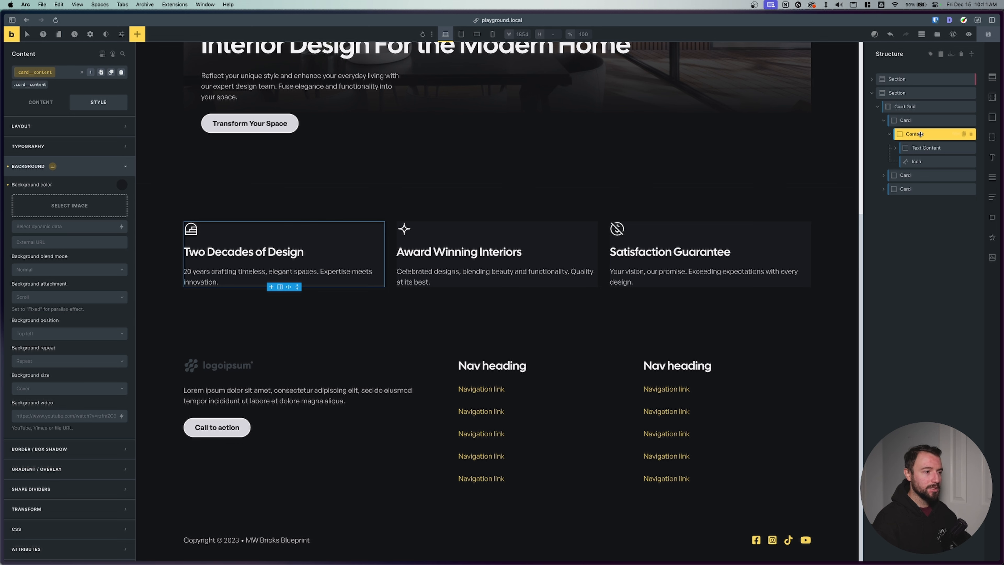
- Set the padding of the first card's Content block to var(--space-m) on all four sides
click(79, 126)
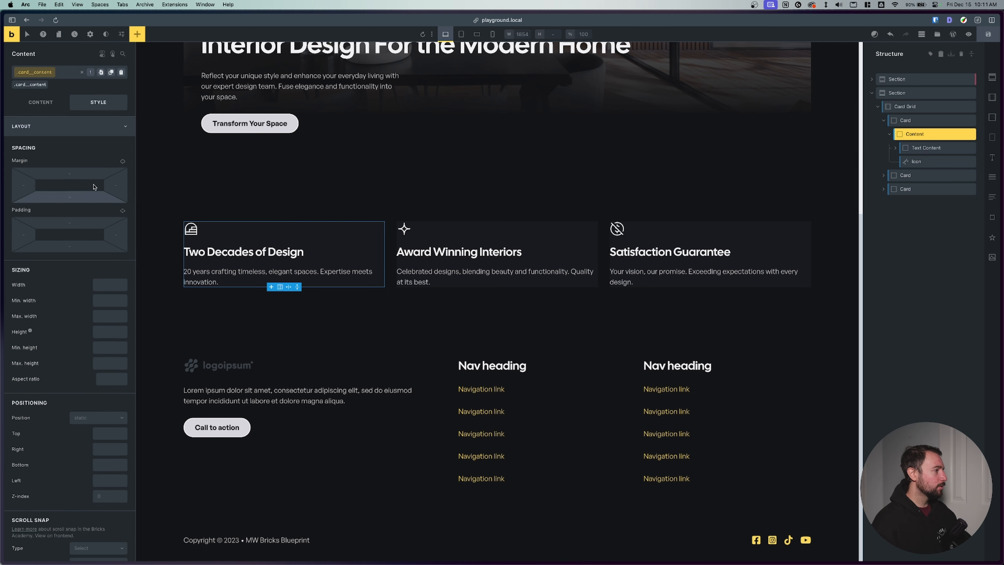
click(111, 235)
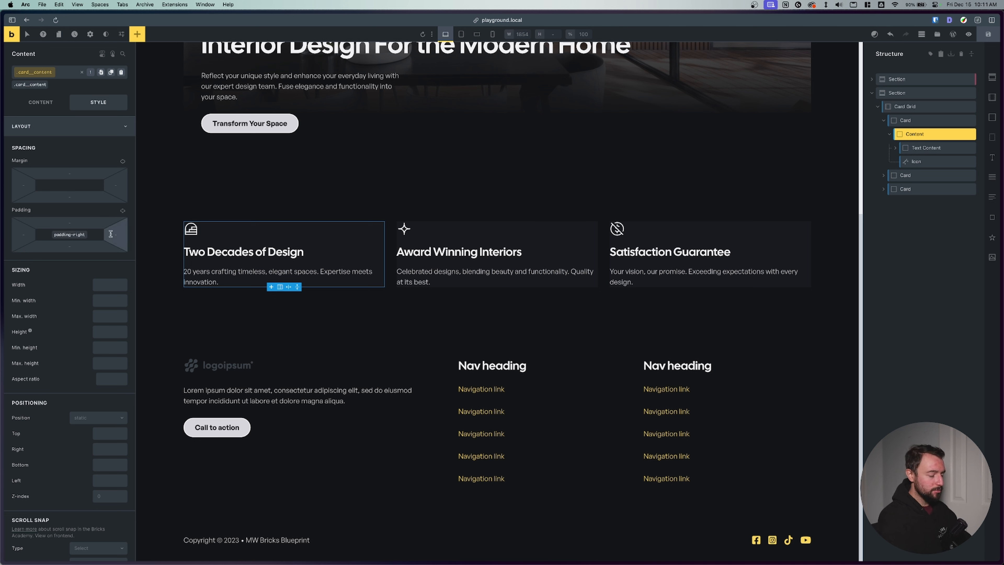
text(--space-m)
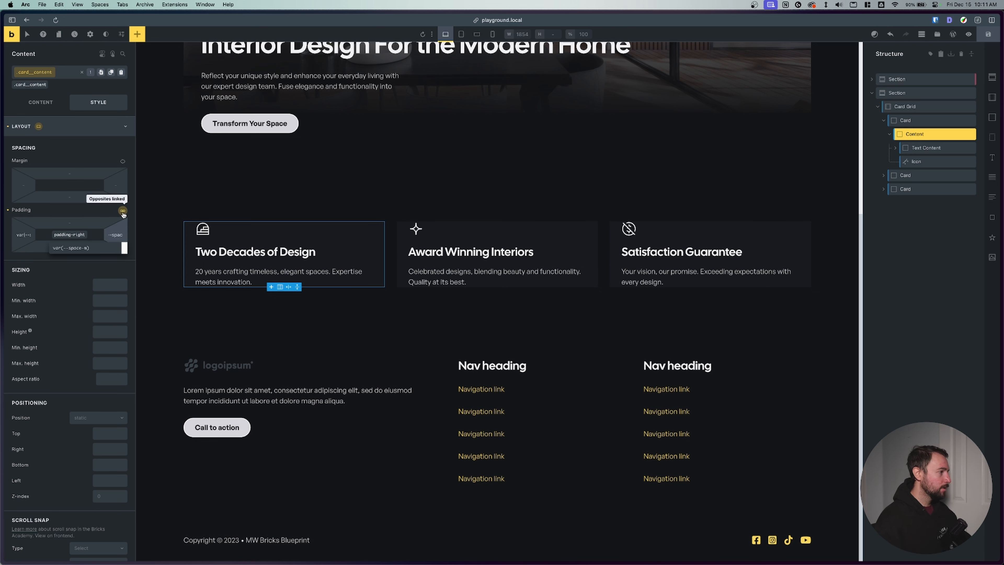
click(123, 211)
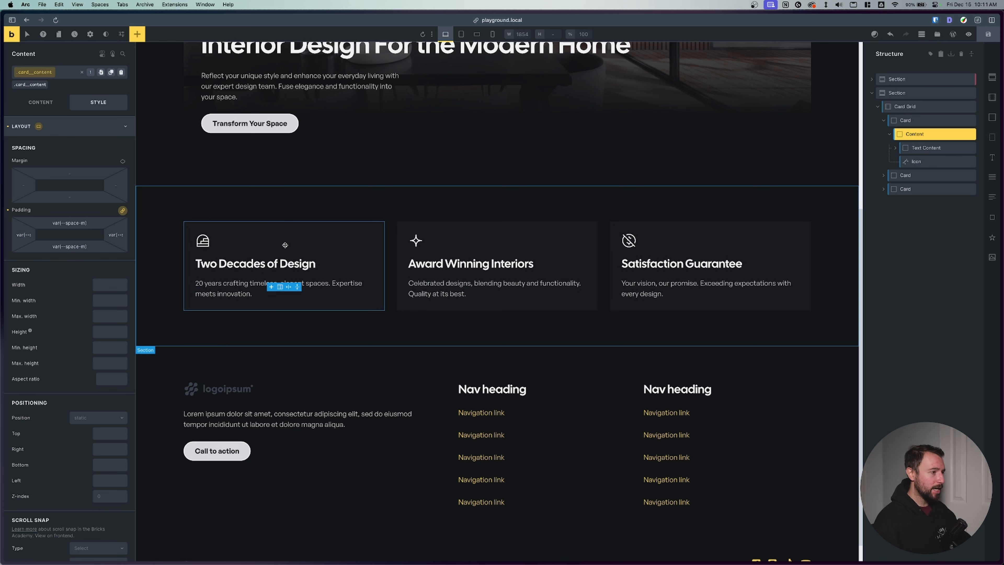
- Examine the card borders on the finished example page and return to the page builder
mouse_move(2, 228)
click(43, 181)
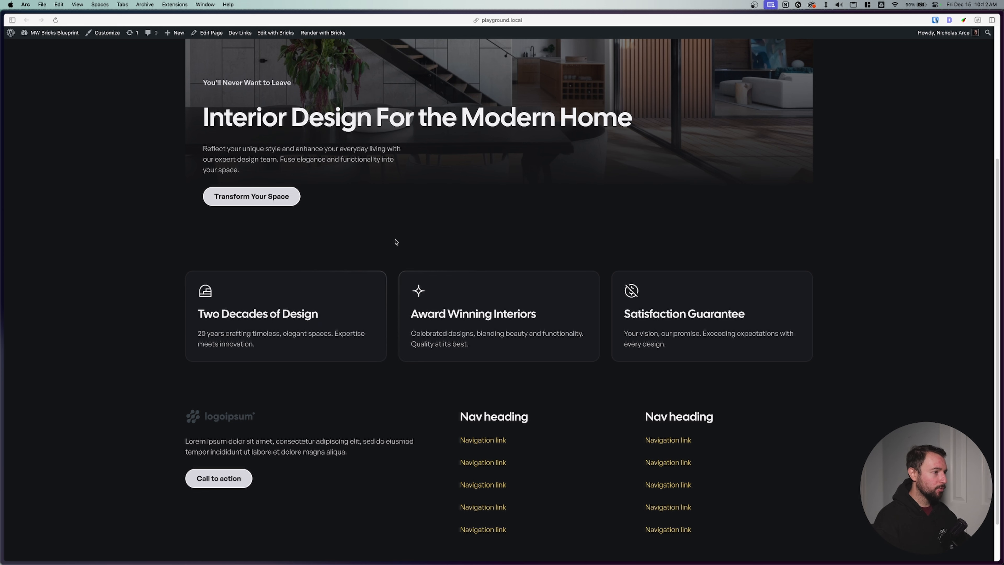
mouse_move(3, 174)
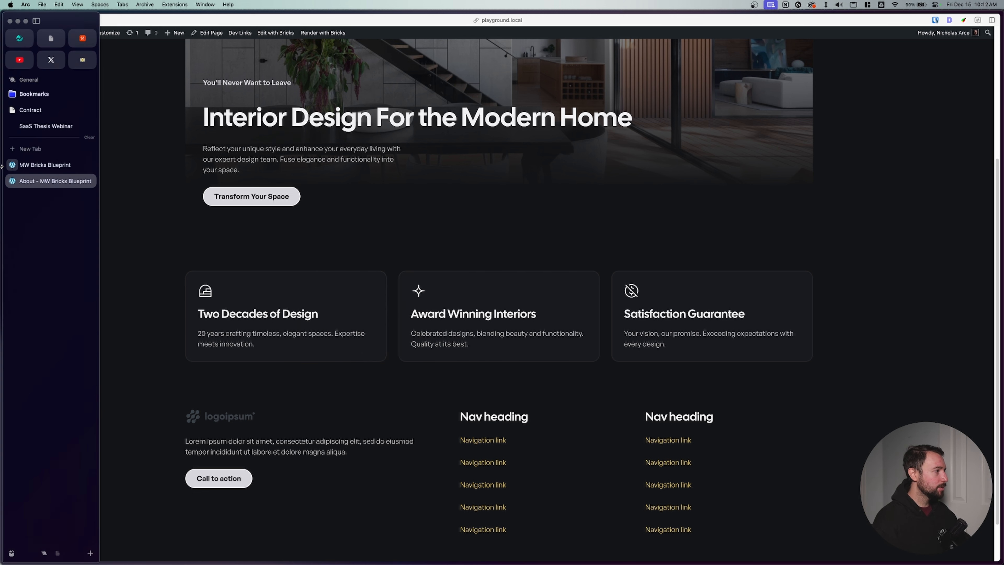
click(32, 168)
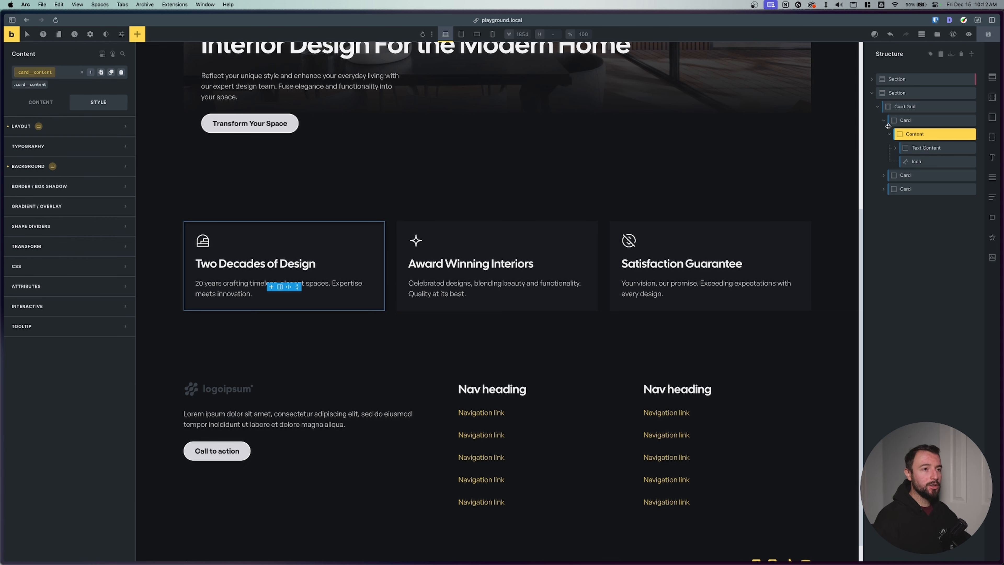
- Try a 2px padding on all sides of the first Card block and clear it again
click(917, 121)
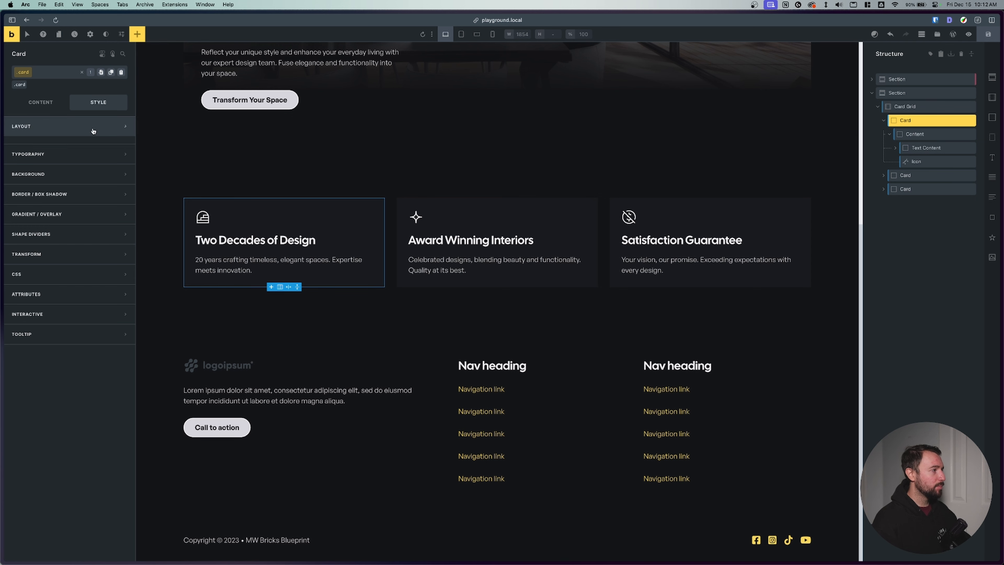
click(32, 127)
click(25, 232)
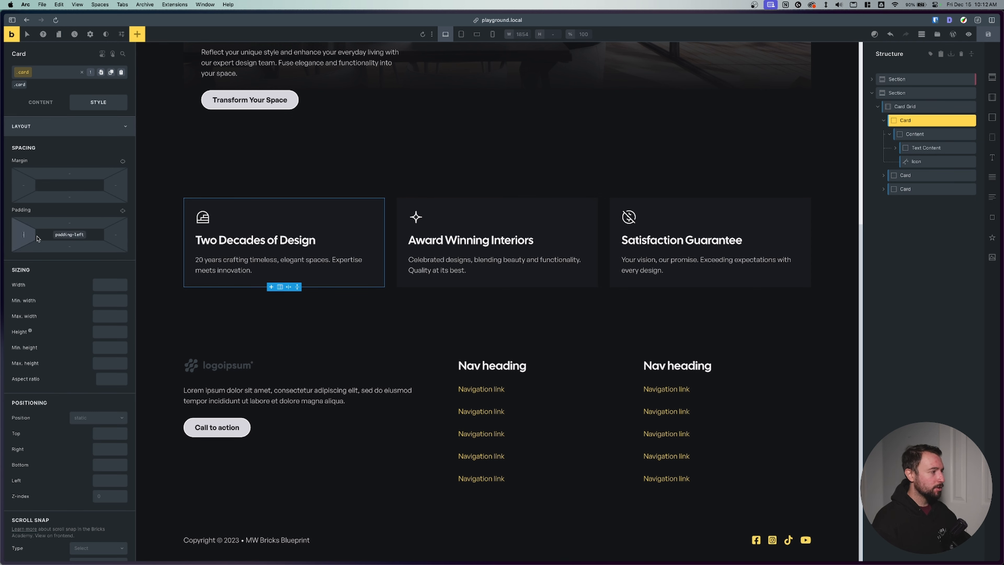
text(2px)
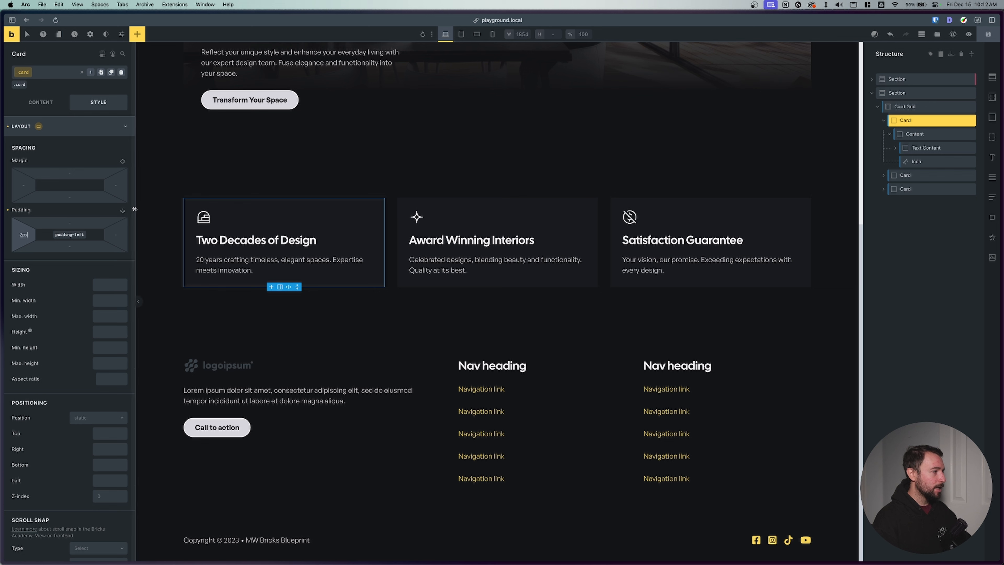
click(122, 211)
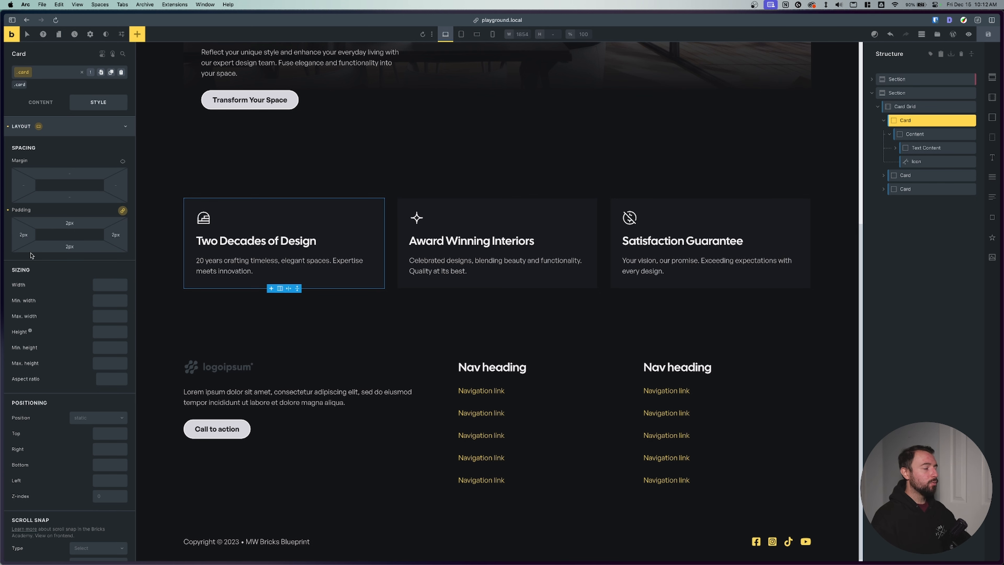
click(7, 210)
click(53, 129)
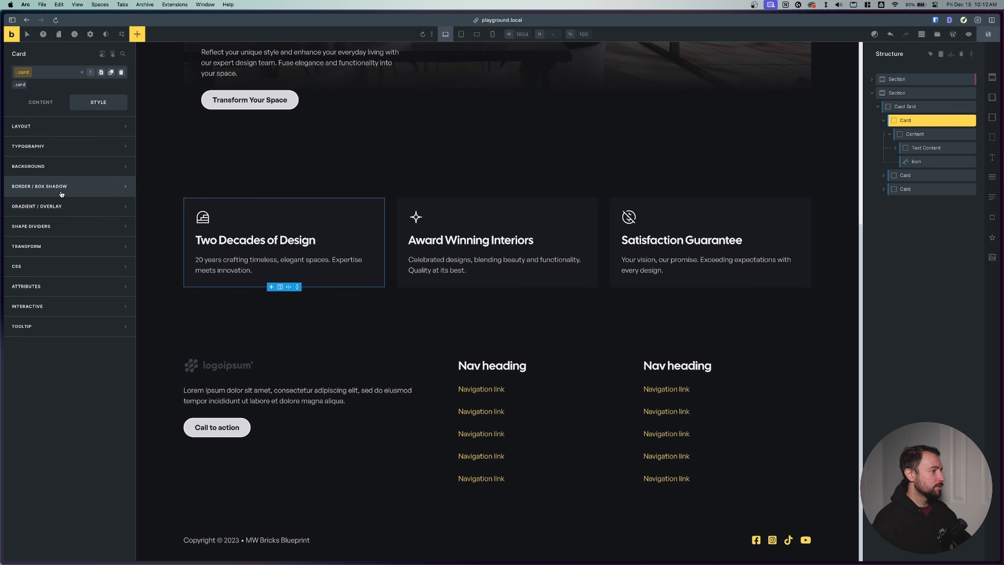
- Add custom CSS to the first Card block with a %root% rule that defines --border: 2px
click(20, 266)
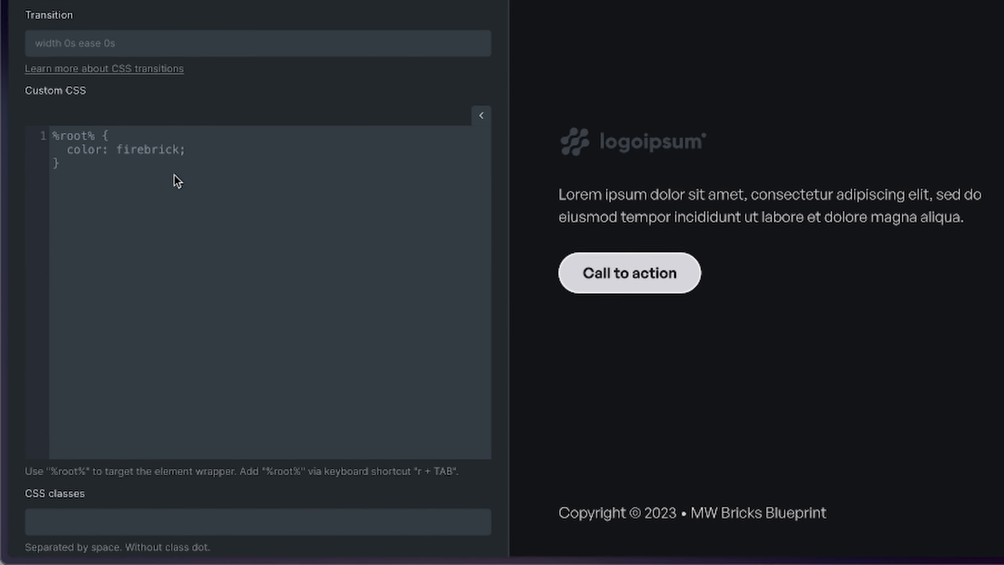
text(%root% {)
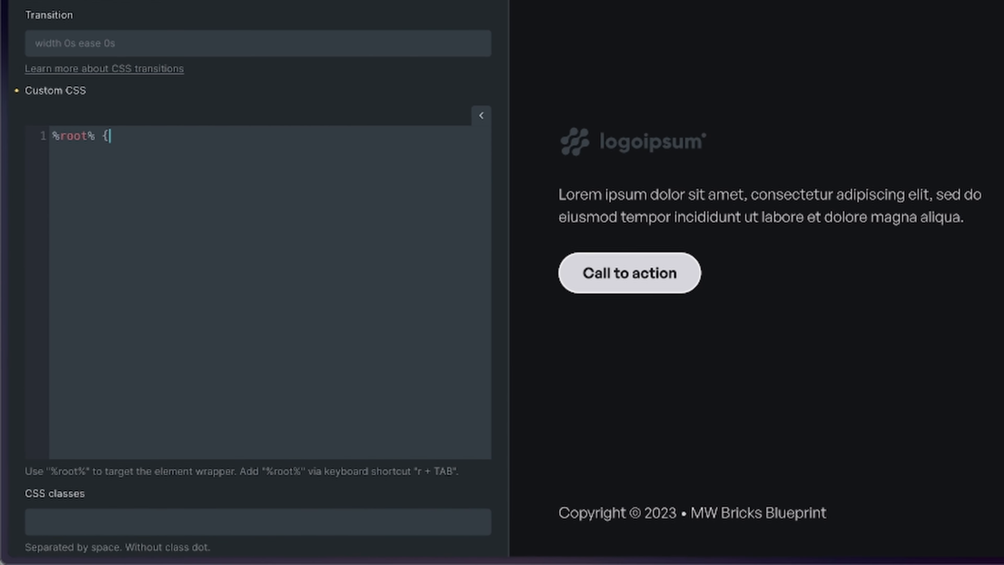
key(Return)
text(--border: 2px;)
key(Return)
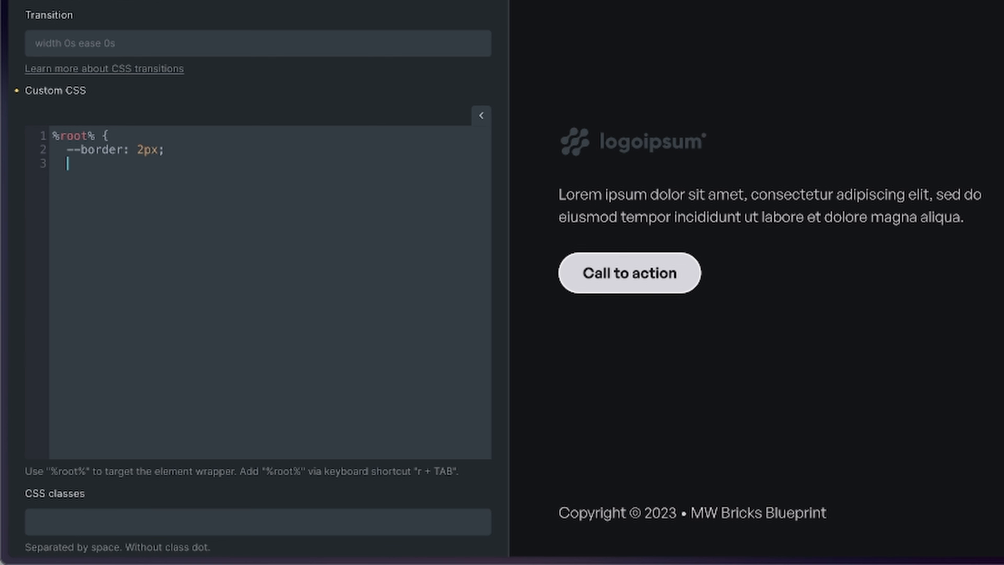
text(})
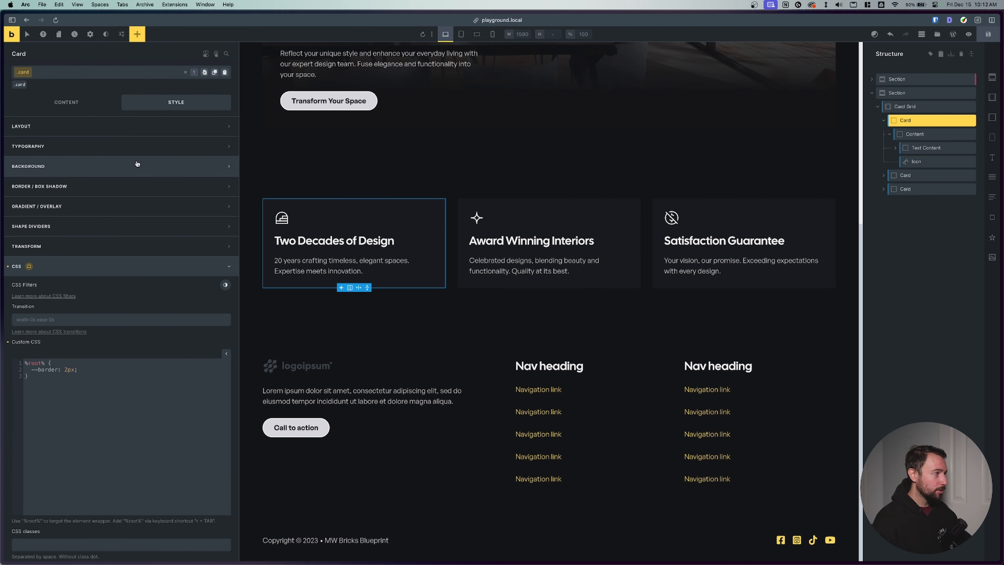
- Set the first Card block's padding to var(--border) on all four sides
click(85, 126)
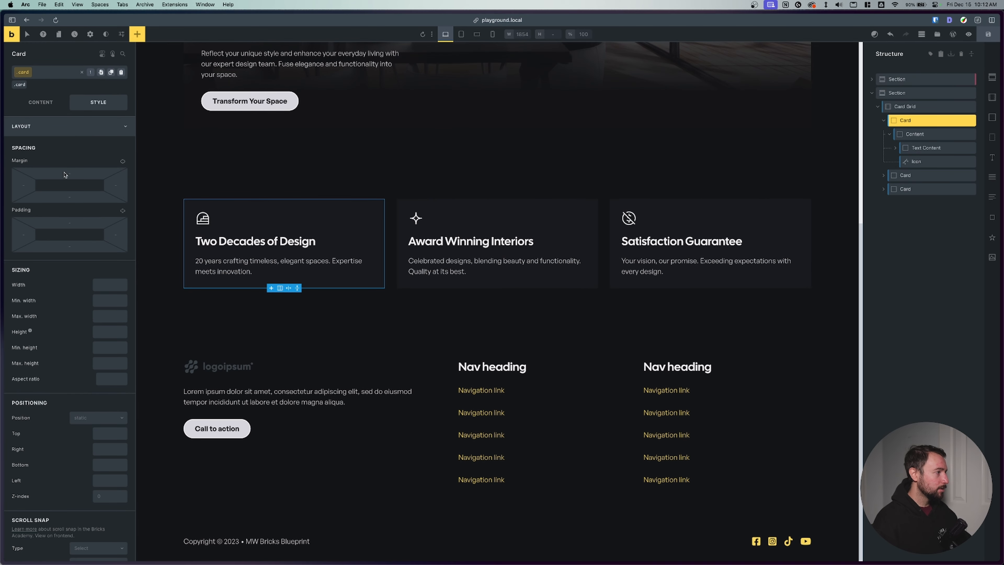
click(26, 230)
text(bordere)
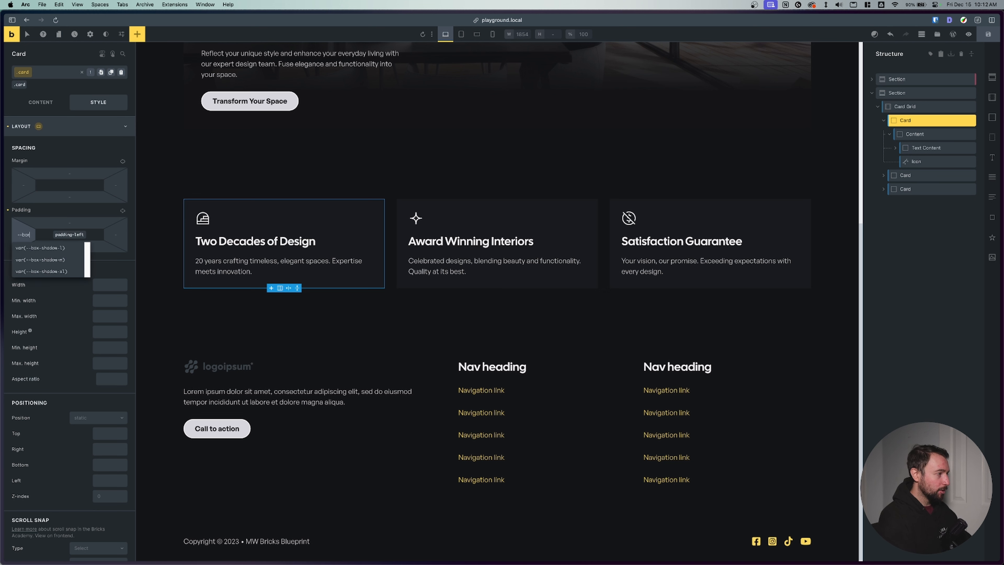
click(123, 211)
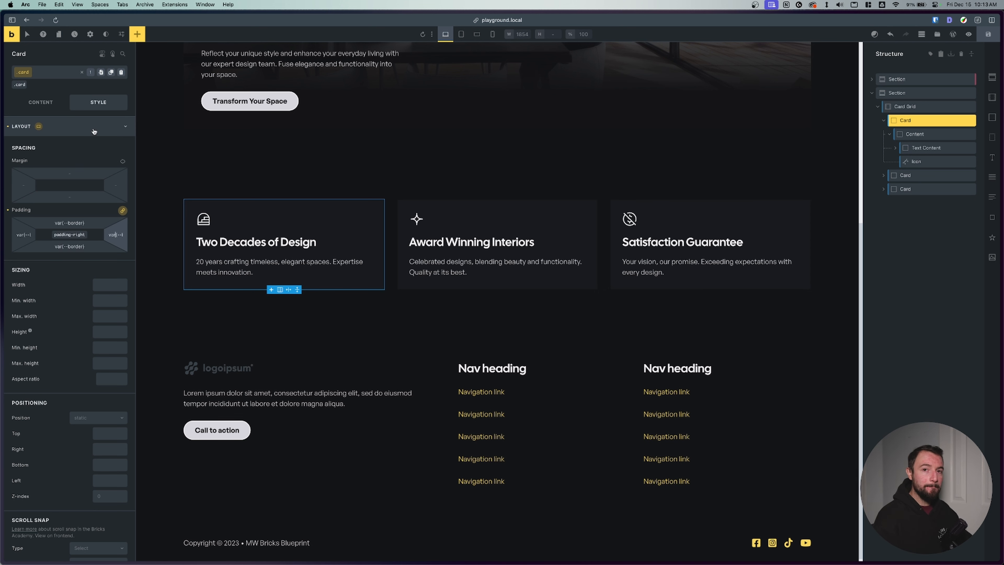
click(94, 131)
click(94, 131)
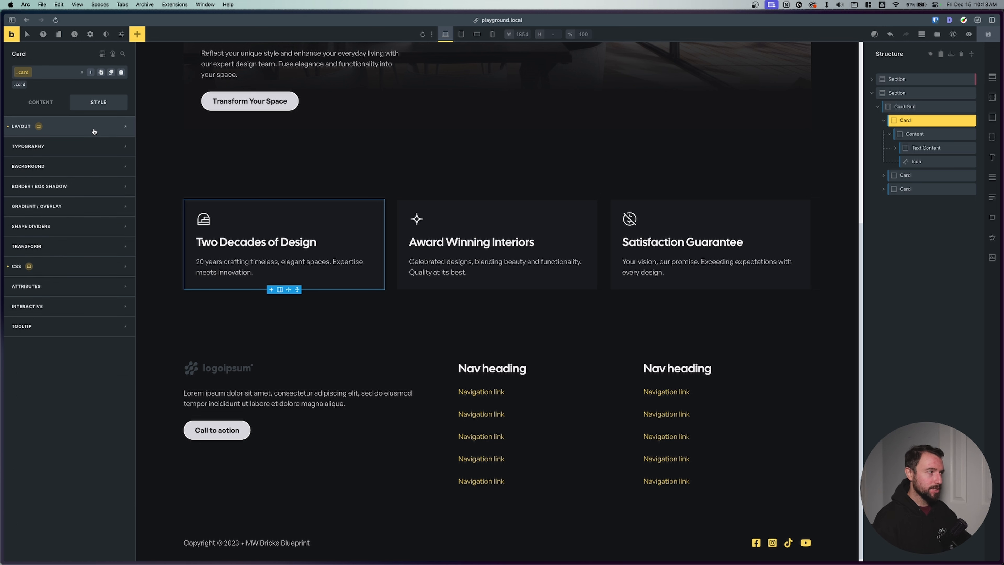
- Give the first Card block a background color using a --neutral-dark color variable
click(79, 170)
click(121, 185)
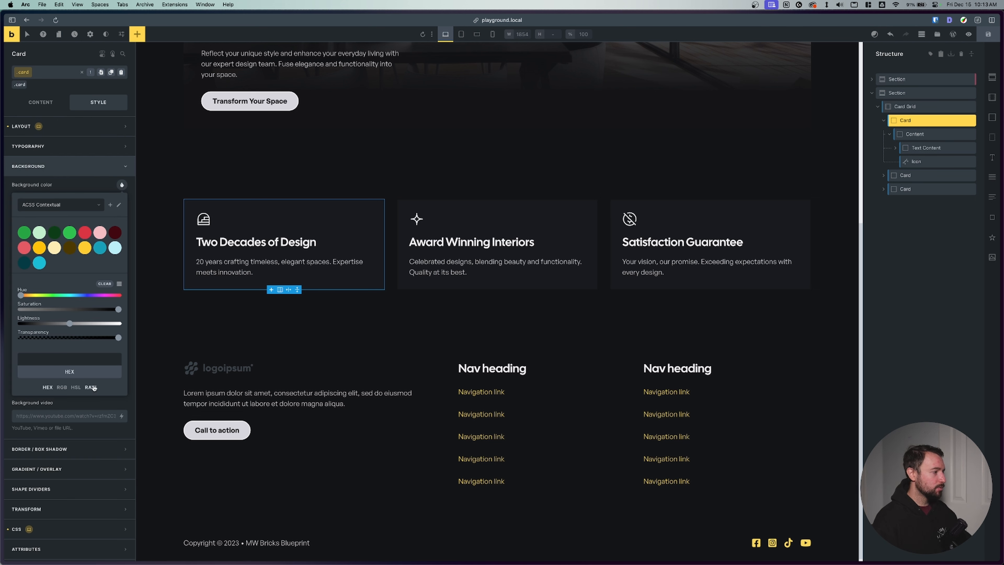
click(88, 359)
text(neu)
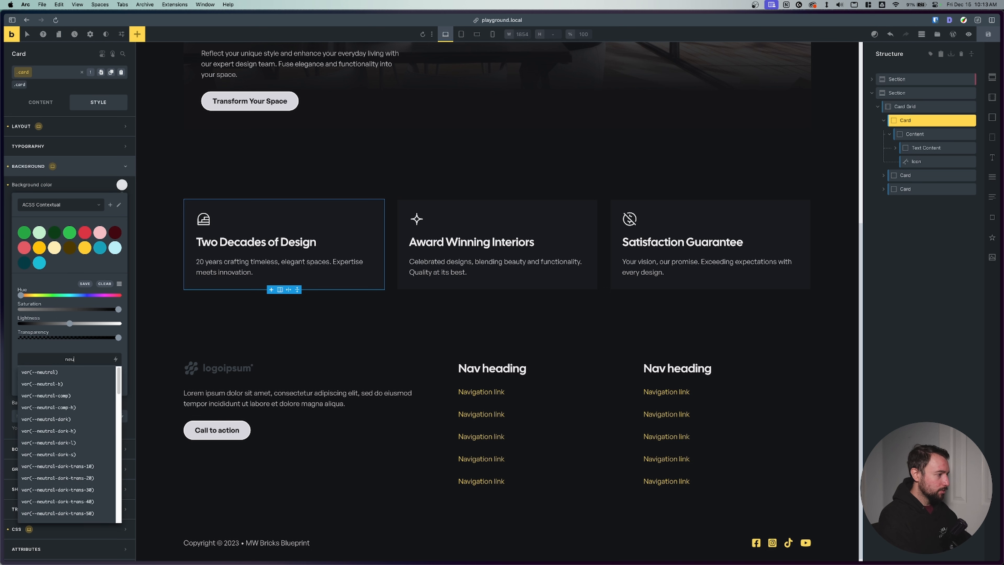
text(tral-dark)
click(78, 375)
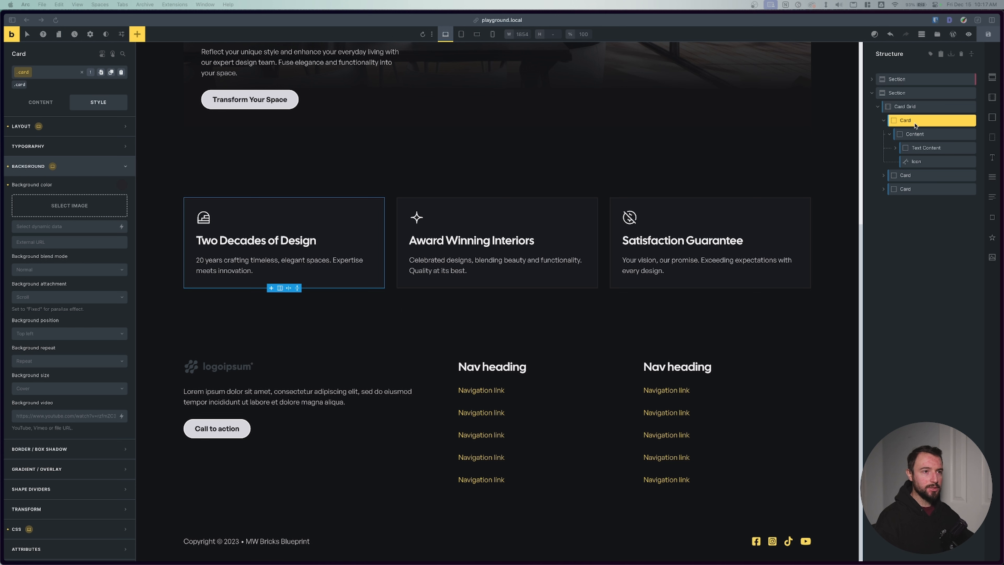
click(76, 172)
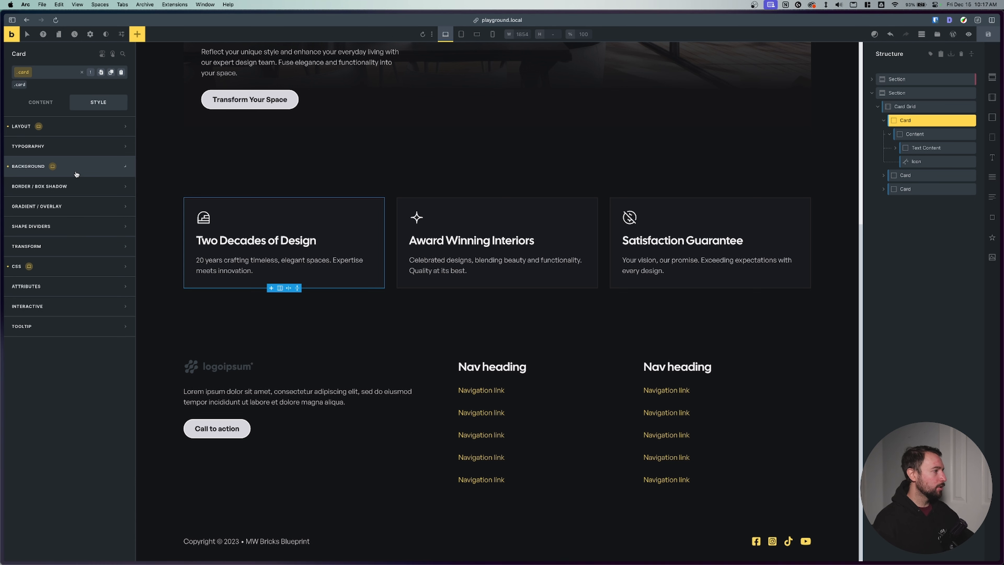
- Set the first Card block's border radius to var(--radius-m) on all four corners
click(74, 186)
click(122, 205)
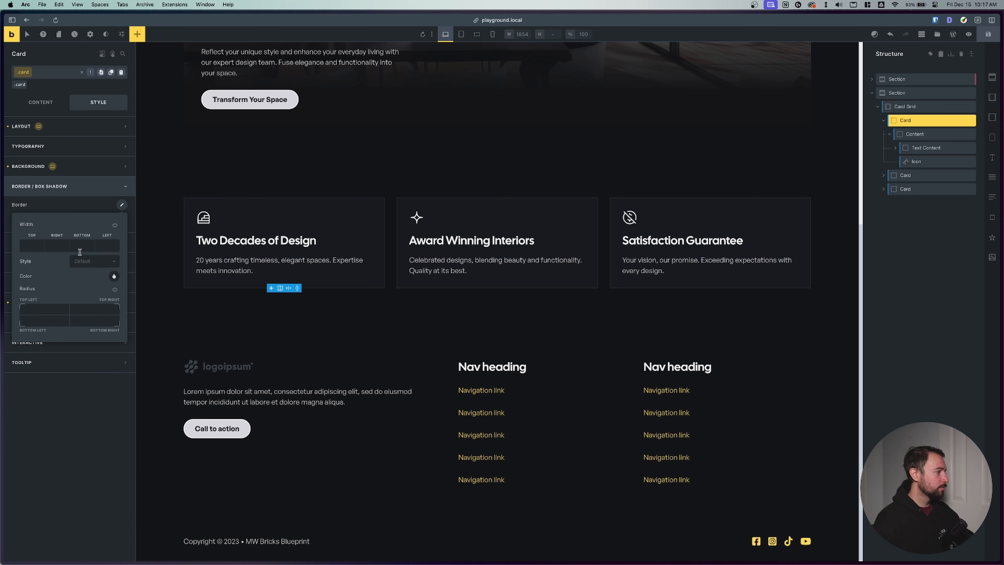
click(48, 309)
text(--radi)
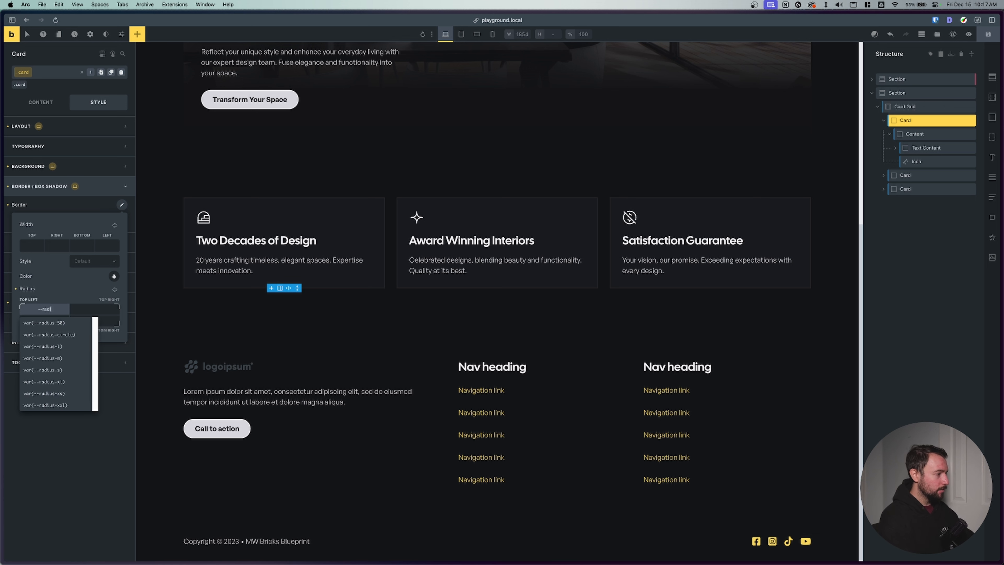
text(us-m)
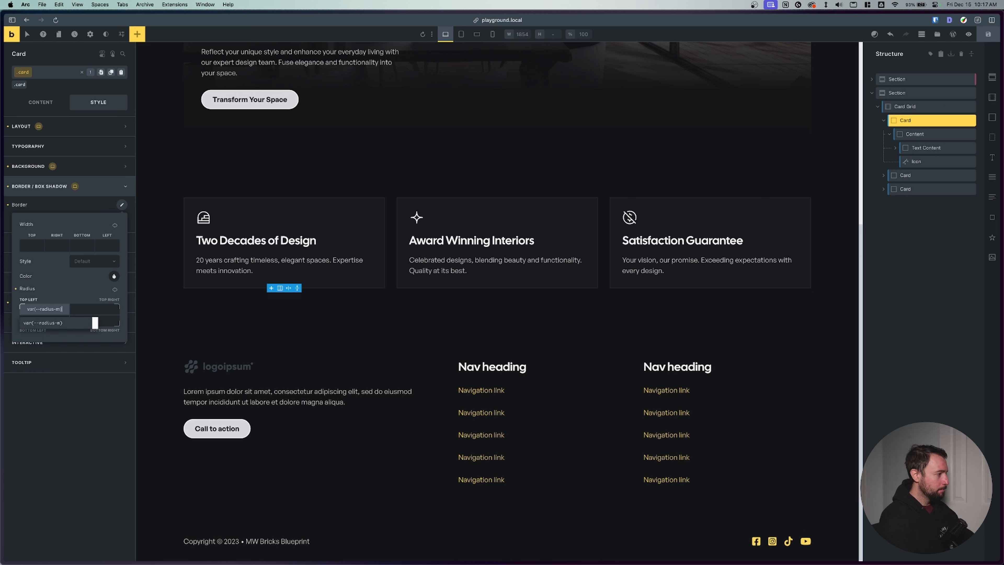
click(115, 289)
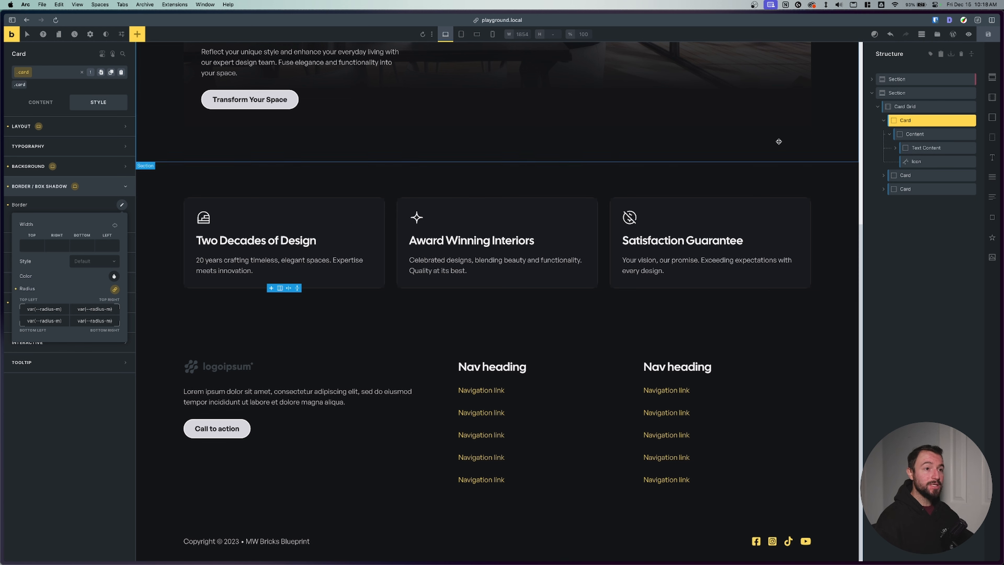
- Set the border radius of the first card's Content block to inherit on all four corners and save the page
click(911, 134)
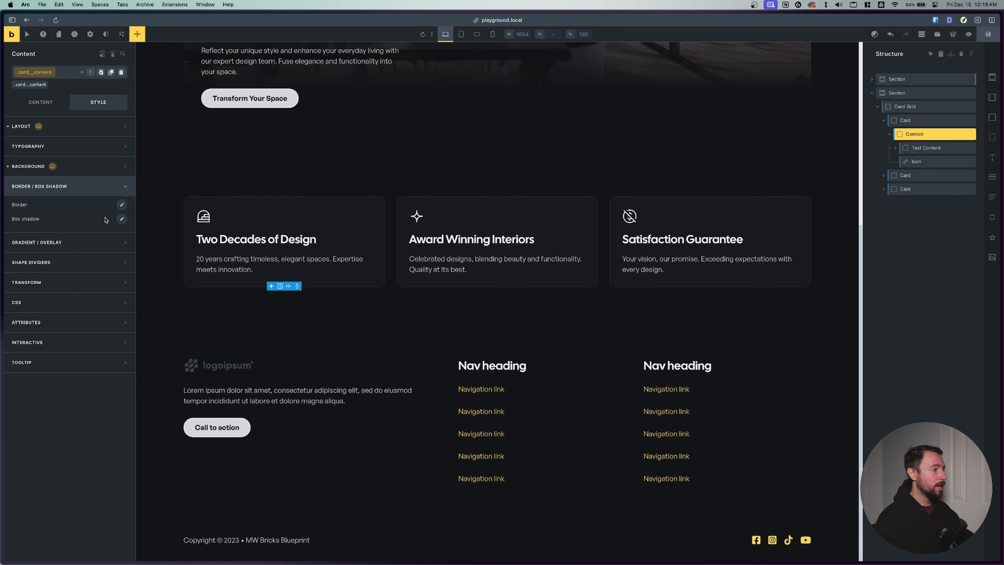
click(121, 205)
click(44, 309)
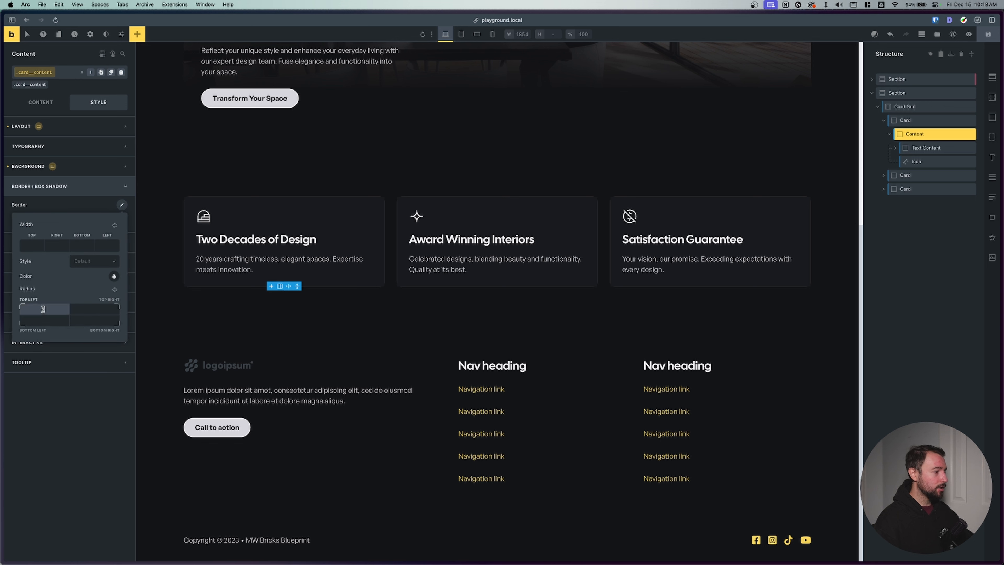
text(inherit)
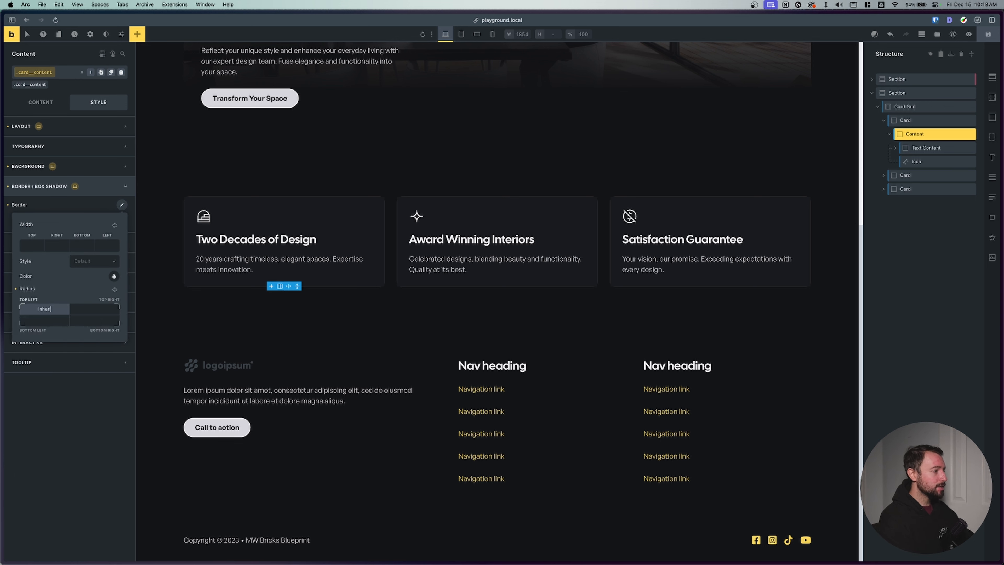
click(115, 290)
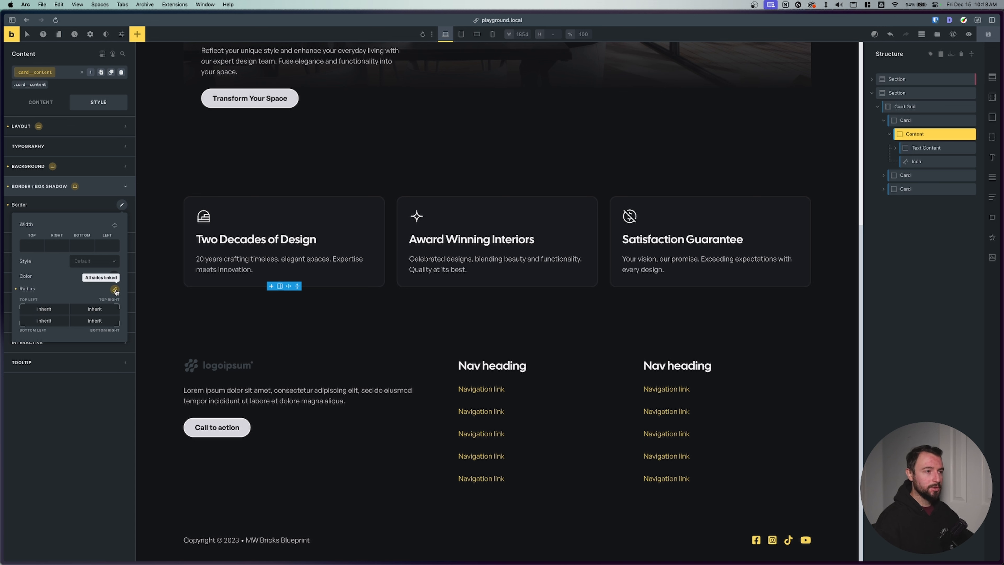
click(990, 35)
- Open the finished example page and magnify it to examine the borders and rounded corners of the cards
mouse_move(9, 209)
click(39, 182)
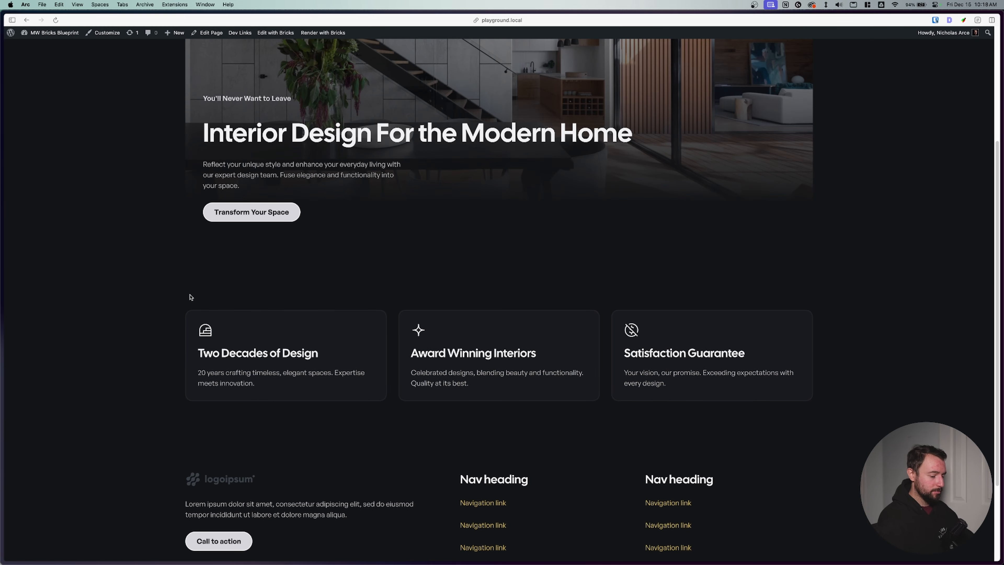
key(super+plus)
key(super+plus)
key(super+plus)
key(super+plus)
key(super+plus)
key(super+plus)
key(super+plus)
key(super+plus)
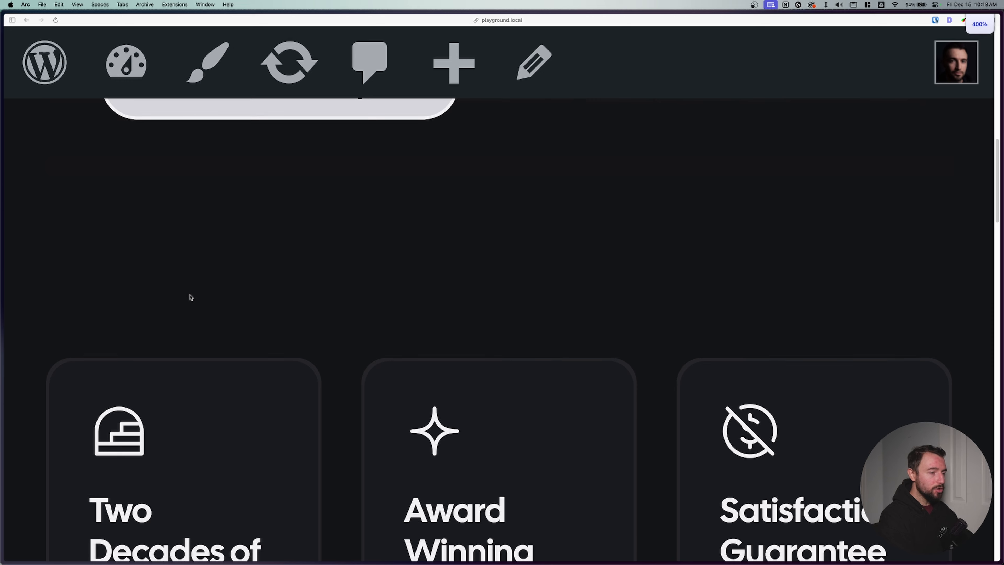
key(super+plus)
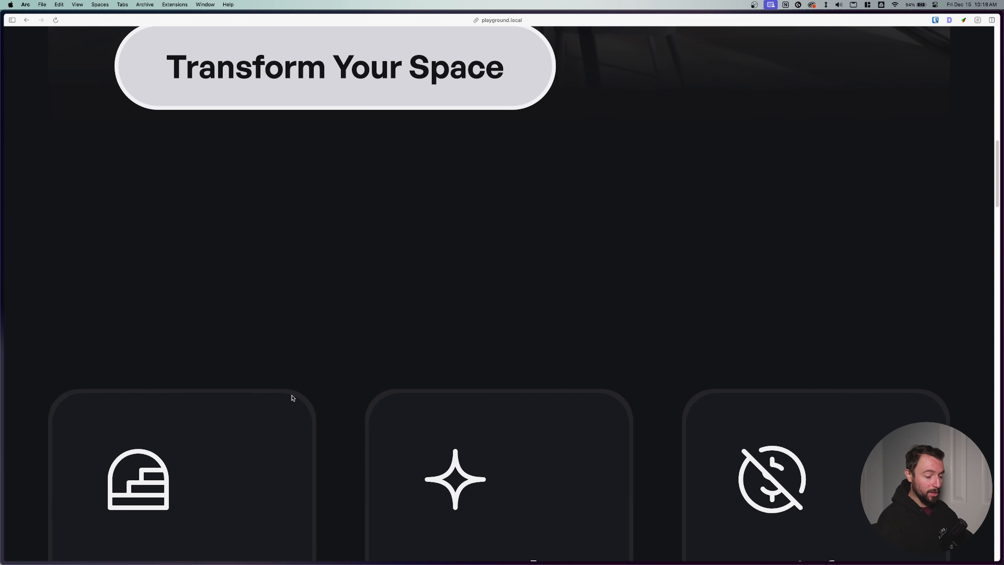
- Restore the magnified page to 100% and return to the Bricks builder
key(super+minus)
key(super+minus)
key(super+minus)
key(super+minus)
key(super+minus)
key(super+minus)
key(super+minus)
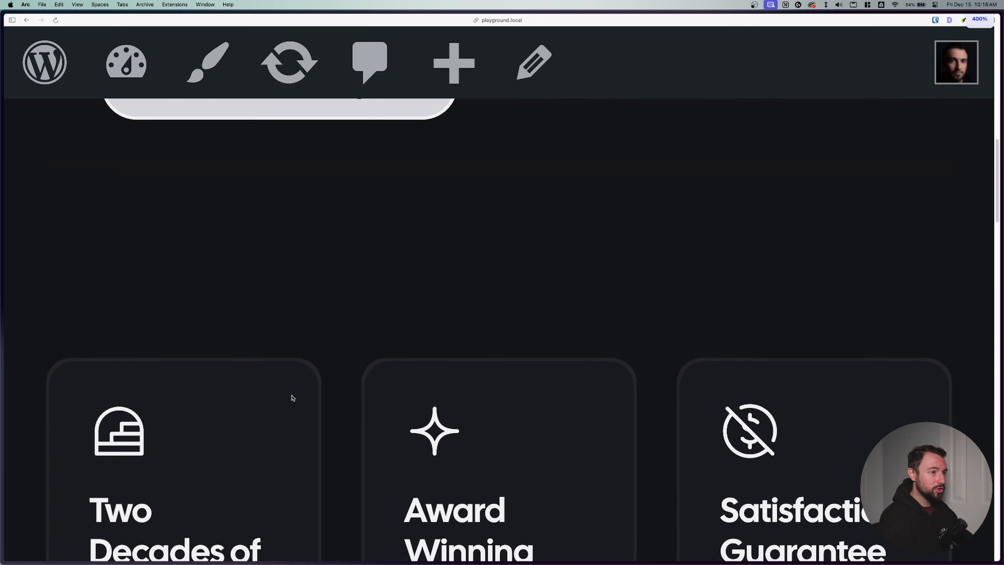
key(super+minus)
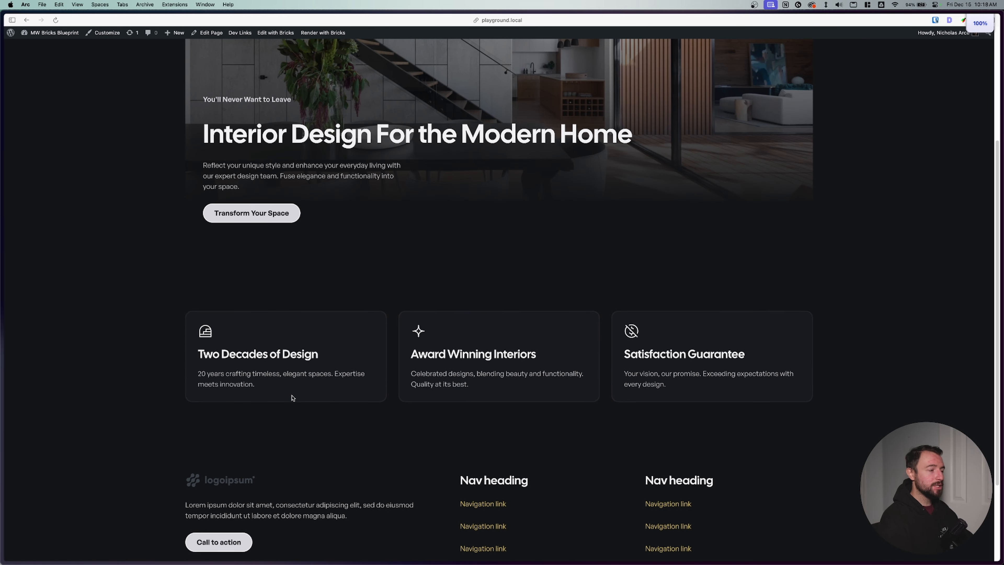
mouse_move(25, 212)
click(25, 165)
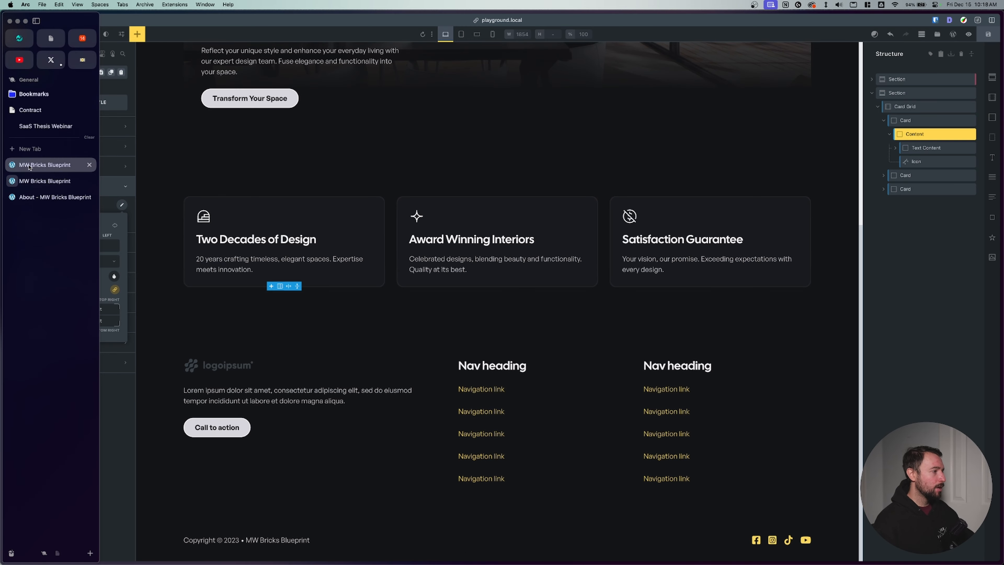
- Add the variable --border-radius: var(--radius-m); to the custom CSS of the first Card block, below the --border variable
click(919, 120)
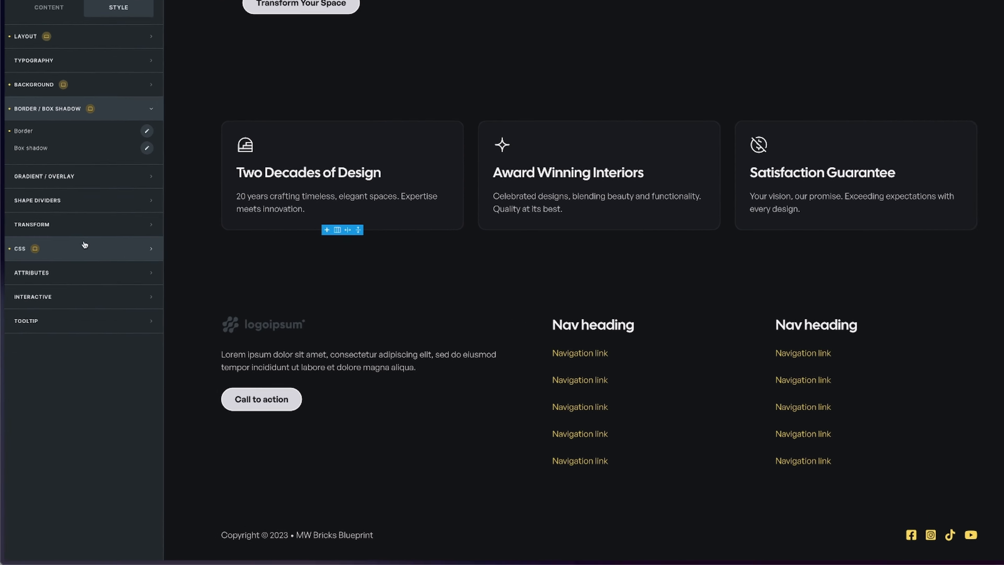
click(70, 302)
click(180, 166)
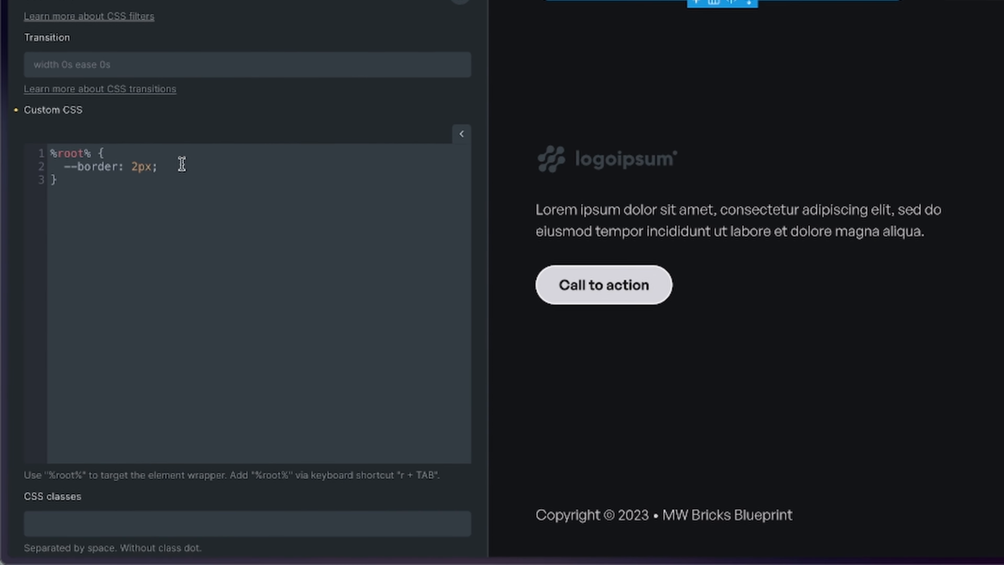
key(Return)
text(--border-radius: var(--)
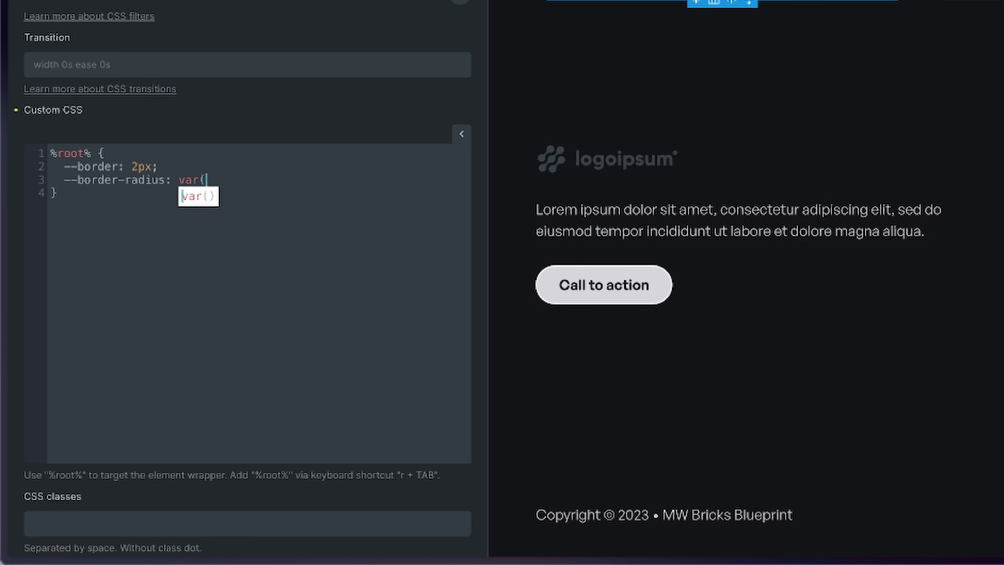
text(radius-m);)
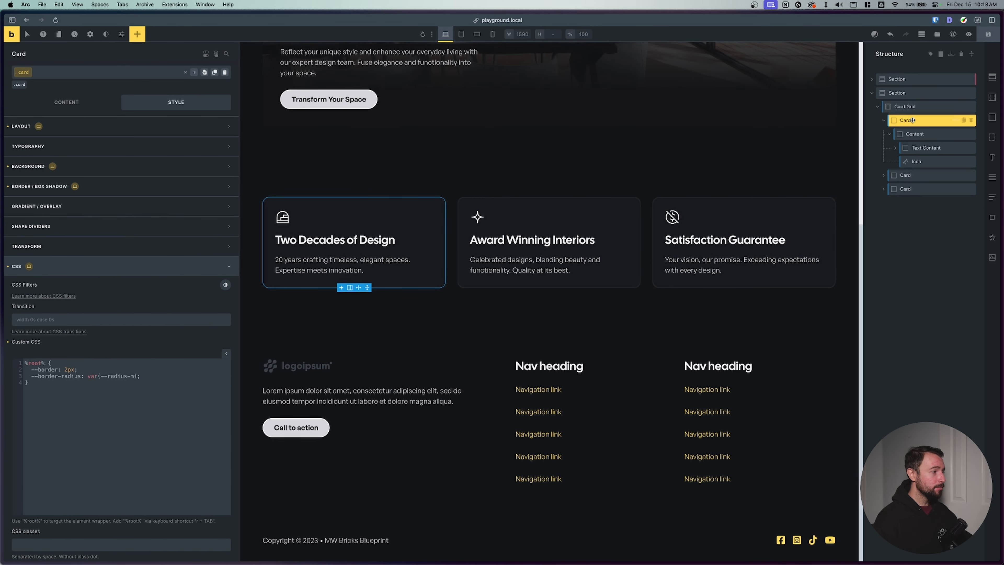
- Set the border radius of the first card's Content block to var(--border-radius) on all four corners
click(914, 135)
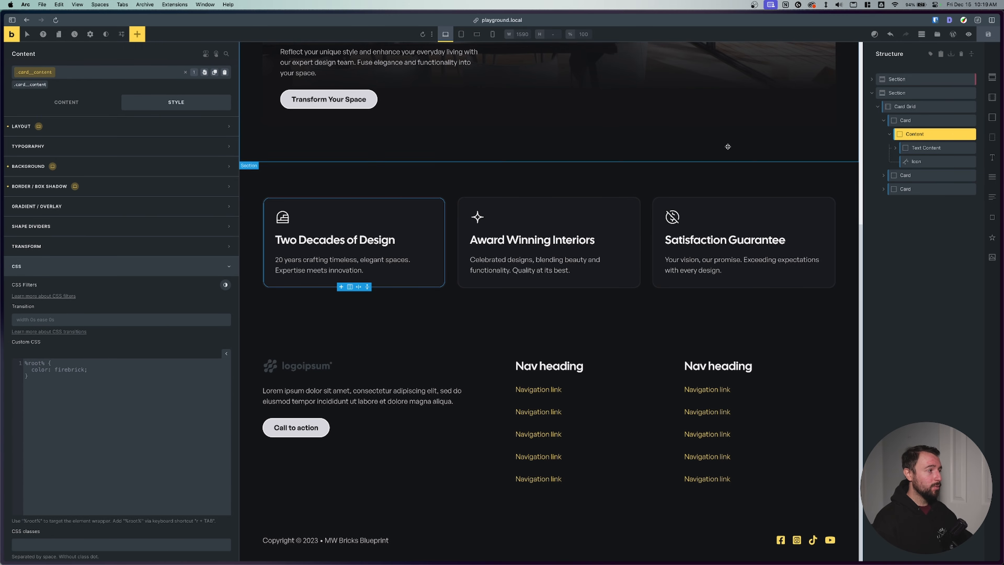
click(174, 186)
click(121, 205)
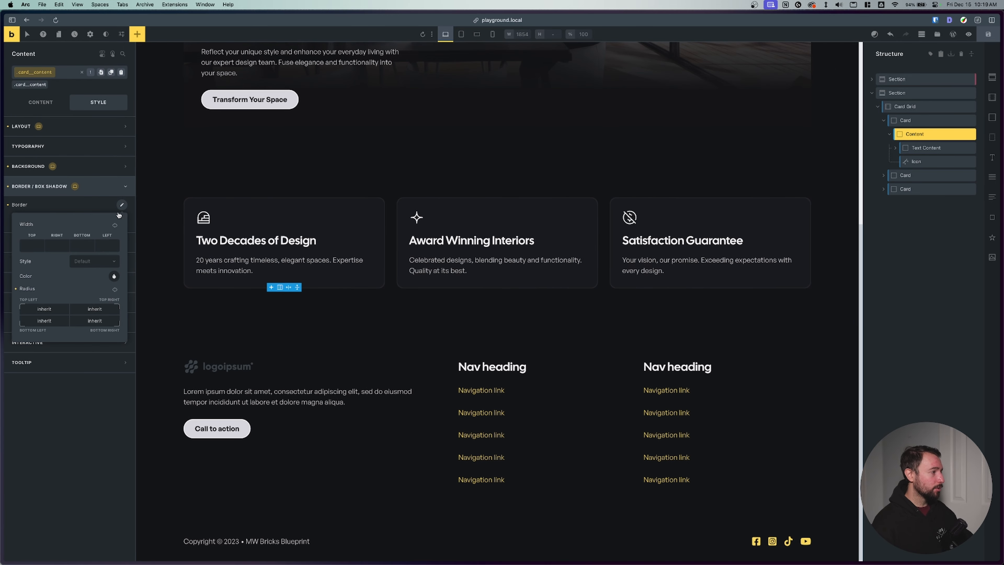
click(57, 308)
text(var)
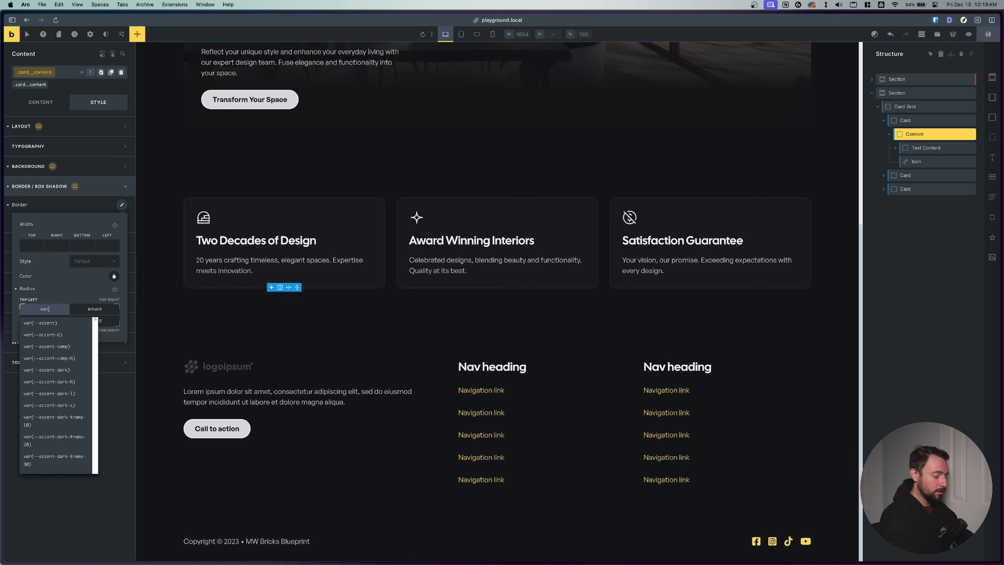
text((--border-radius))
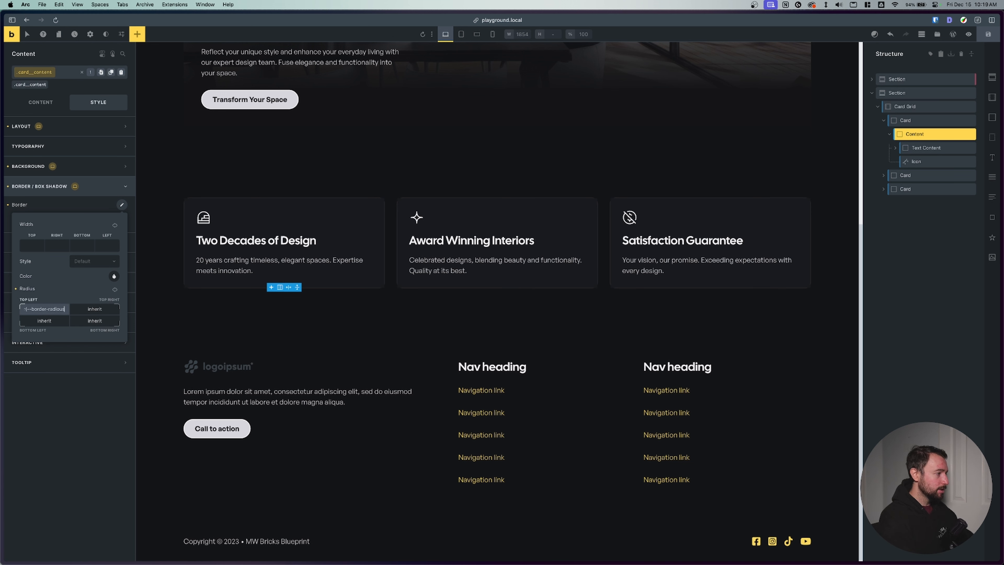
click(115, 289)
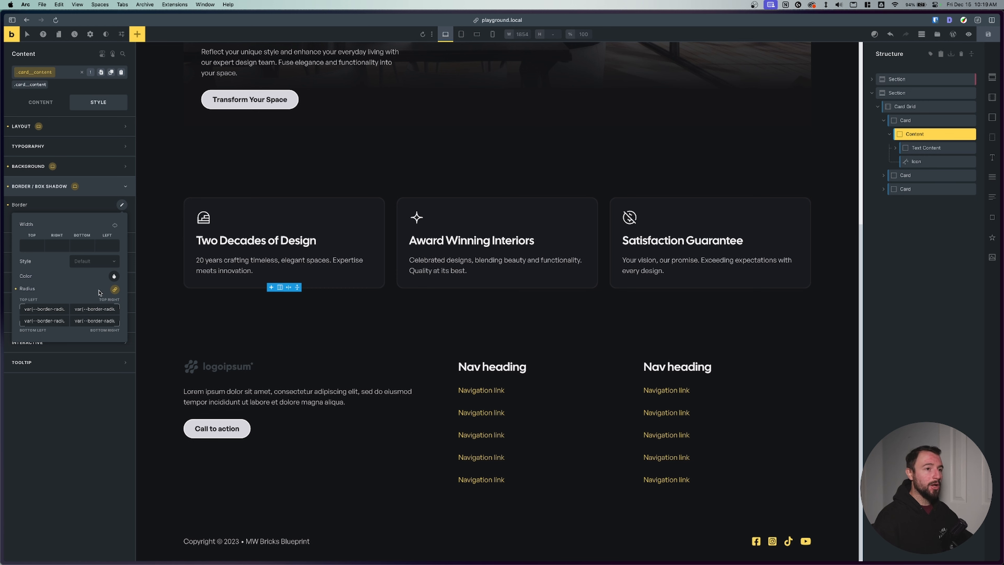
- Clear the border radius values on all four corners of the first Card block
click(925, 119)
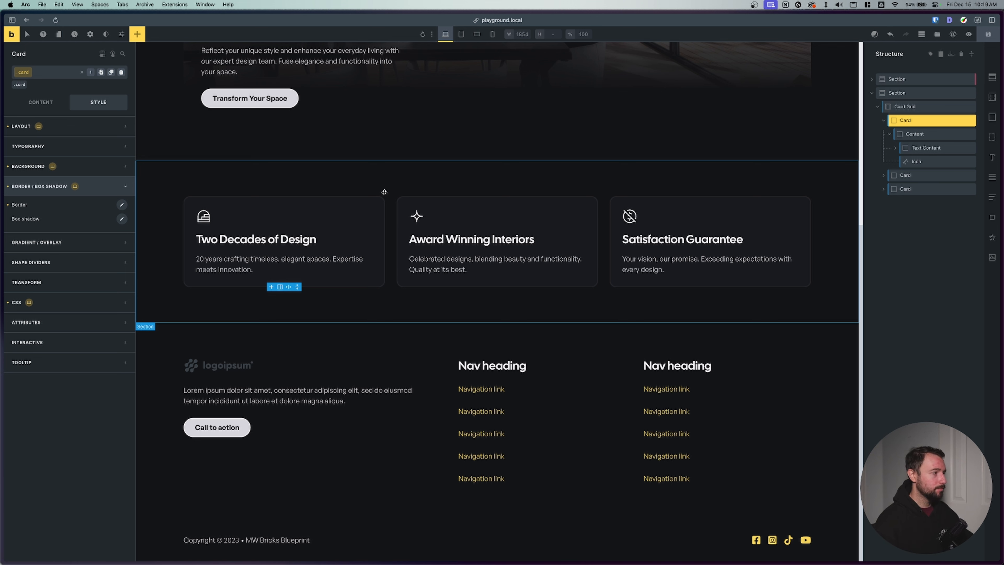
click(121, 204)
click(44, 309)
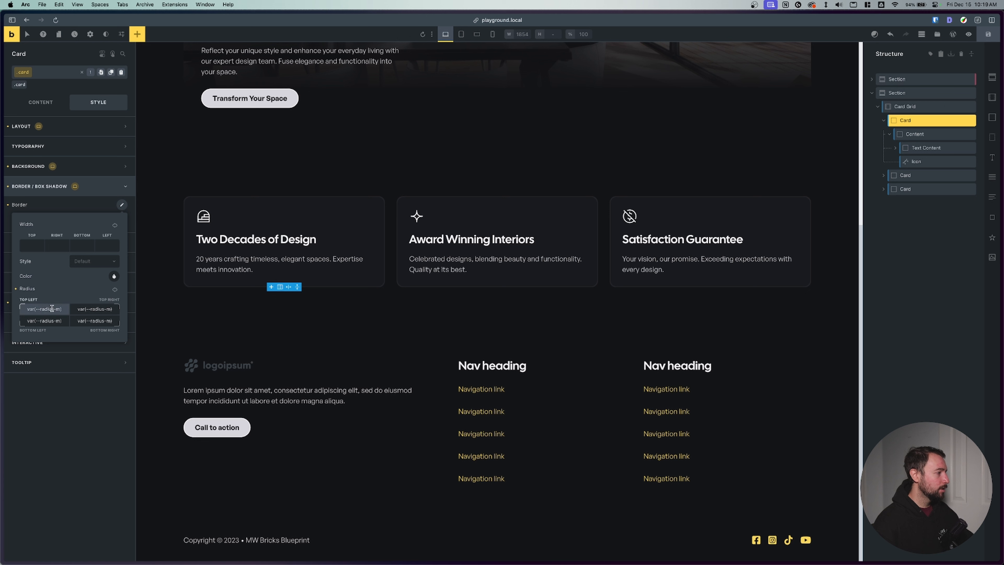
key(BackSpace)
click(90, 313)
key(BackSpace)
click(95, 321)
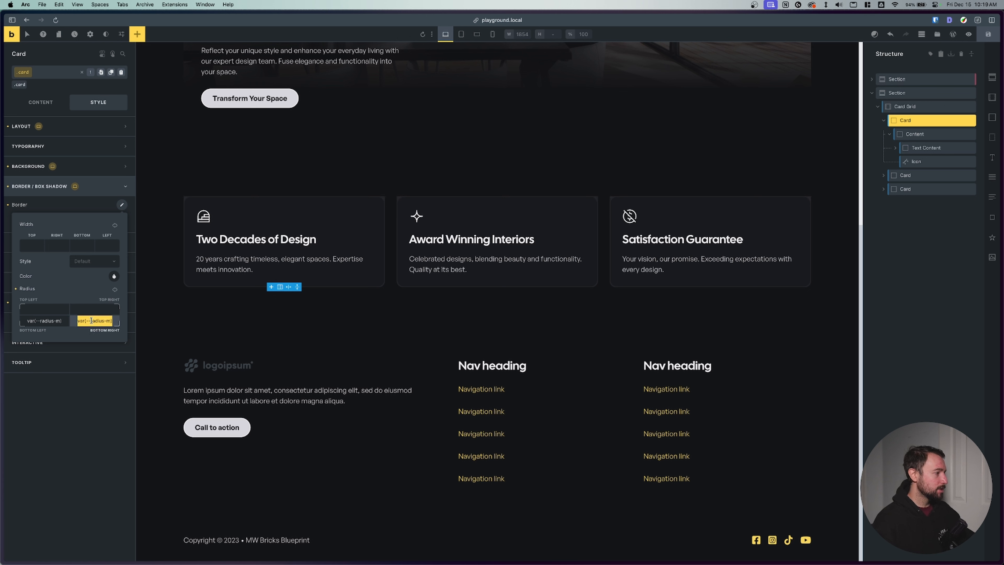
key(BackSpace)
click(44, 321)
key(BackSpace)
- Set the first Card block's border radius to calc(var(--border-radius) + var(--border)) on all four corners and save the page
click(42, 309)
text(calc()
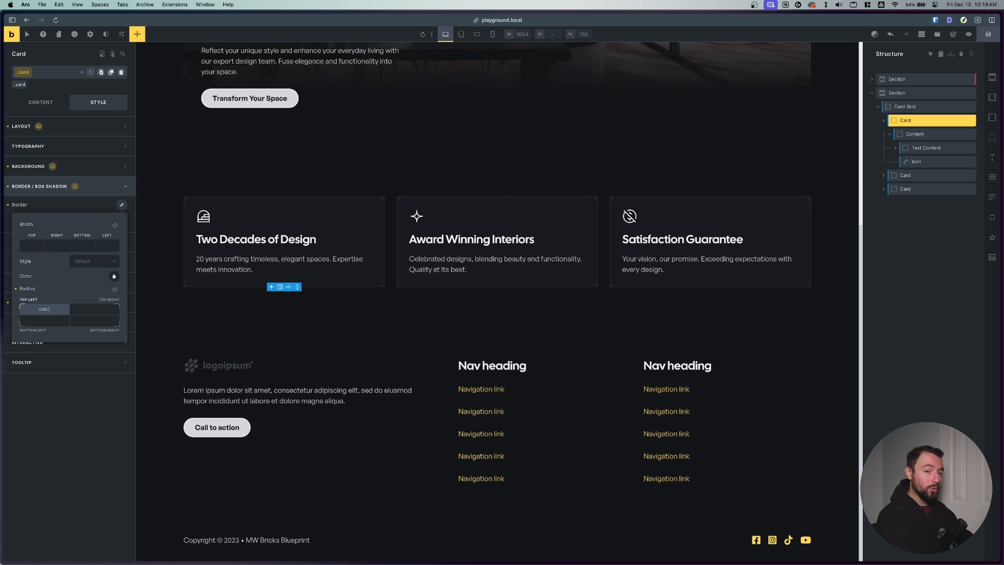
text(var(--)
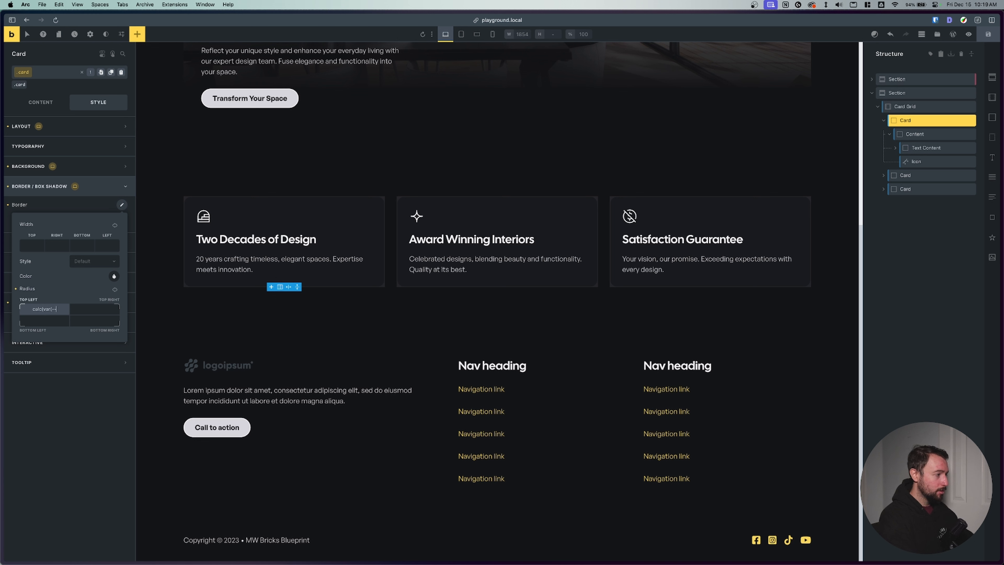
text(border-rad)
text(ius)
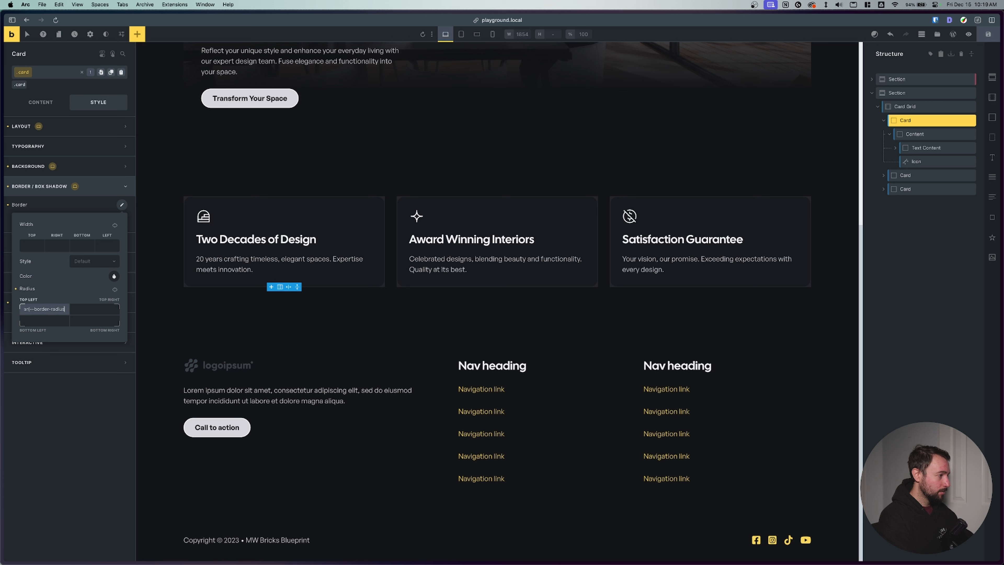
text() + var()
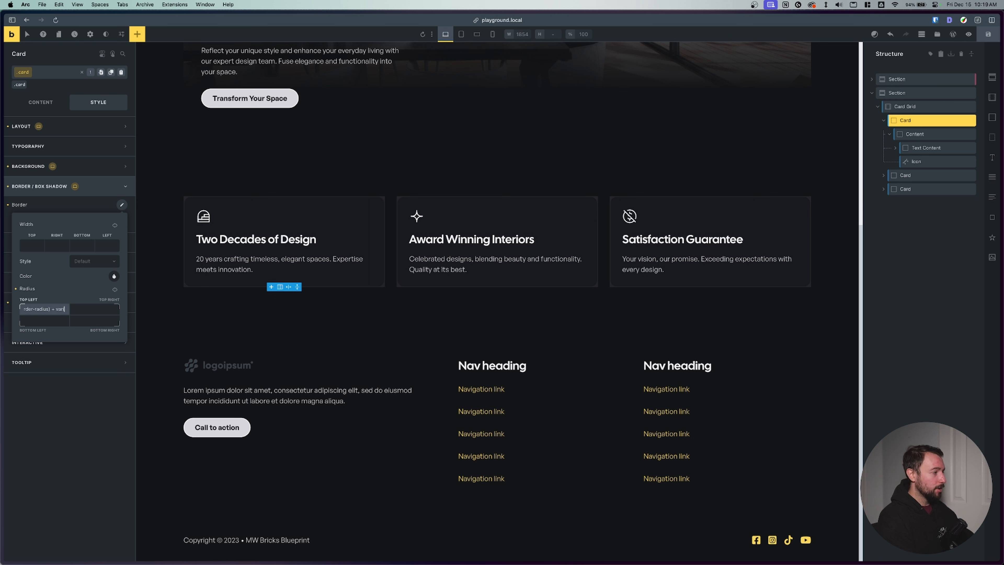
text(--borde)
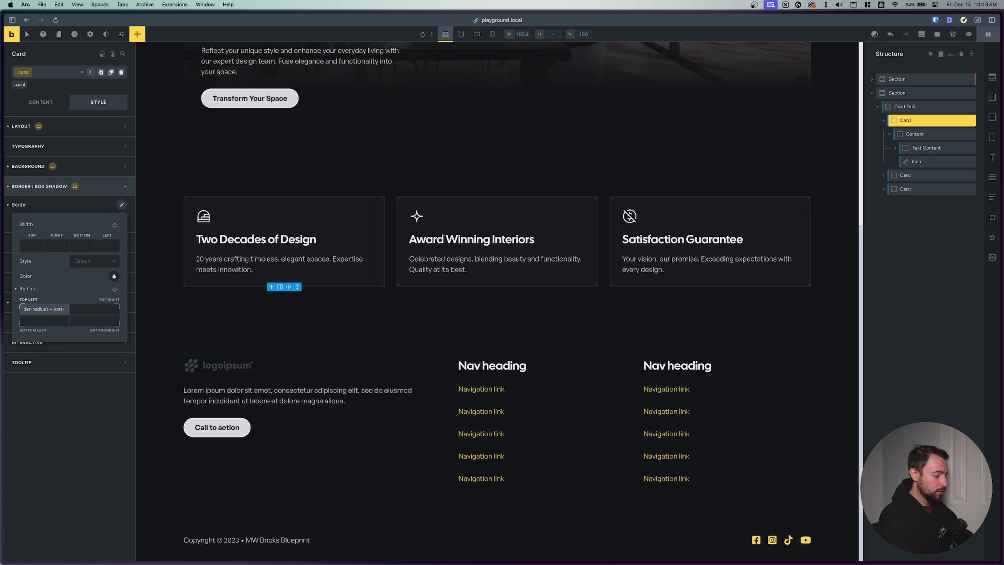
text(r)
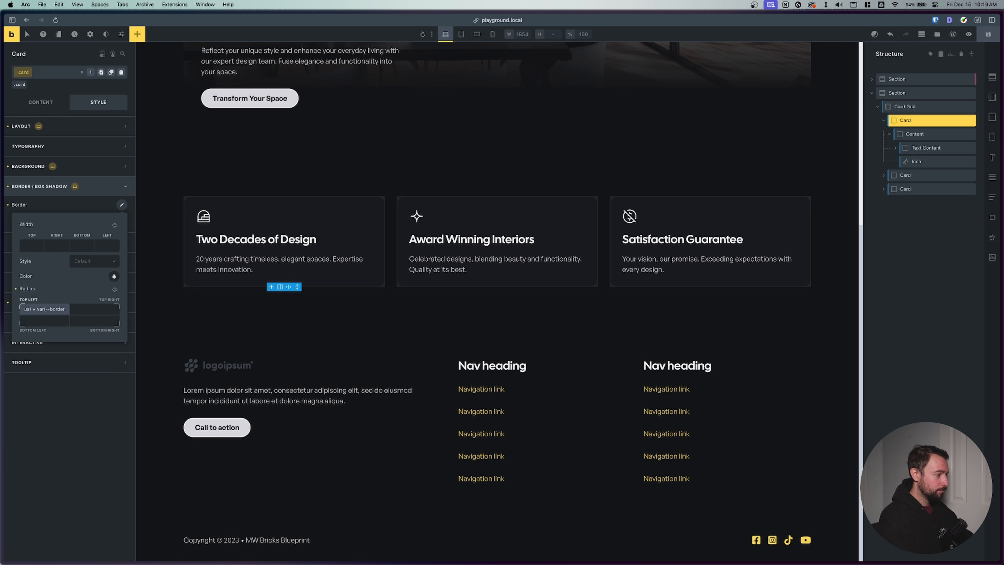
text())
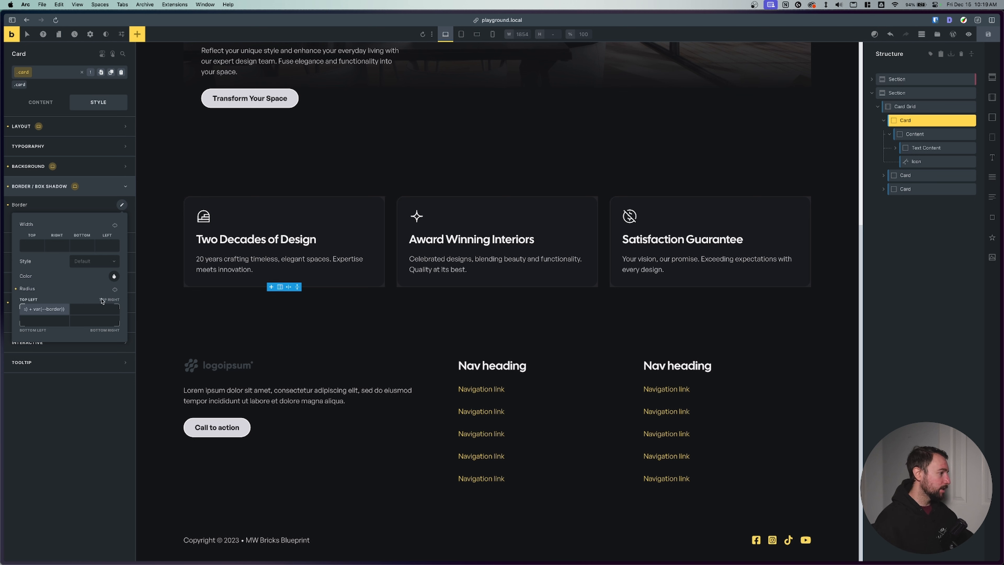
click(114, 290)
key(super+s)
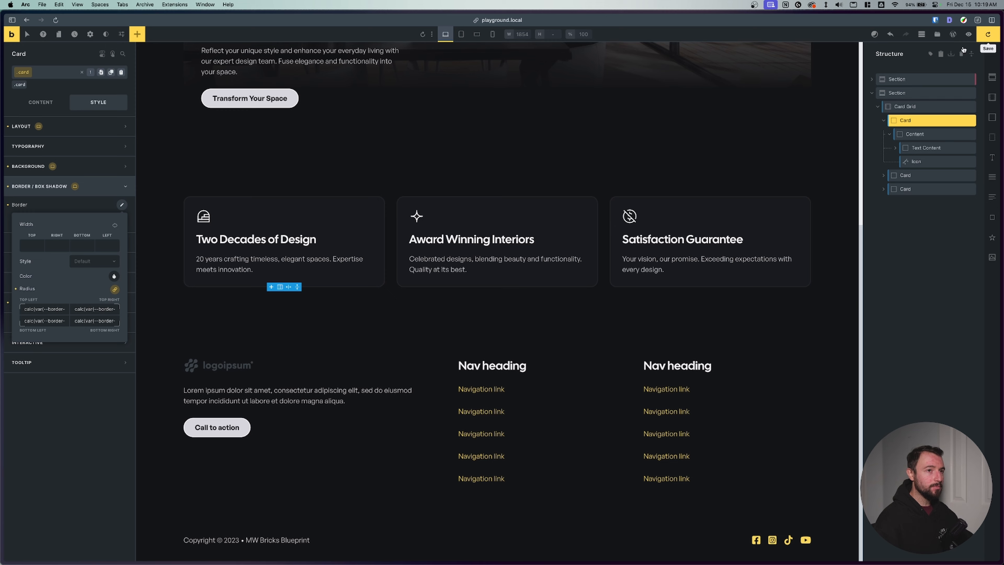
- Open the front-end page, reload it and magnify it to examine the cards' borders and rounded corners
mouse_move(4, 184)
click(41, 180)
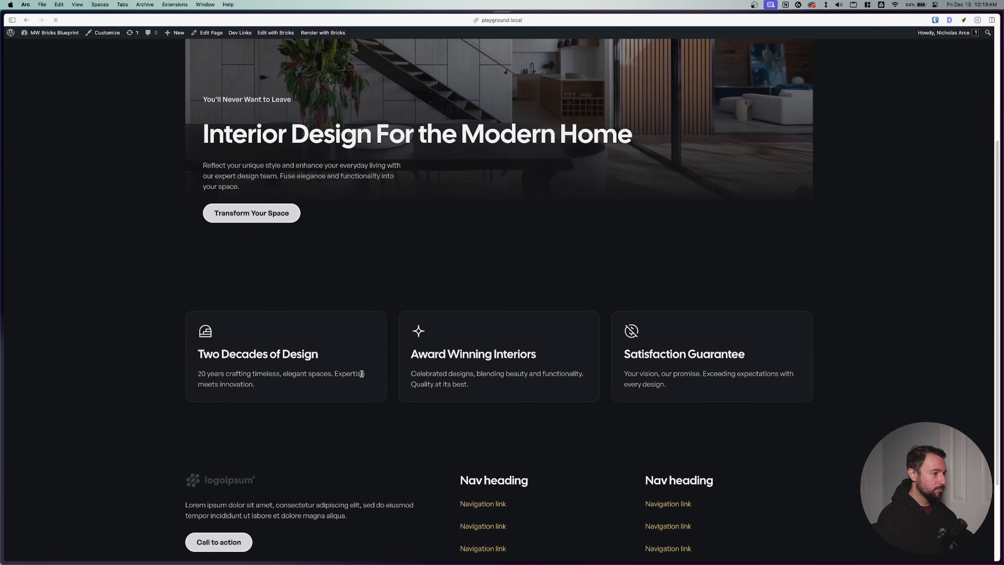
key(super+equal)
key(super+equal)
key(super+equal)
key(super+equal)
key(super+equal)
key(super+equal)
key(super+equal)
key(super+equal)
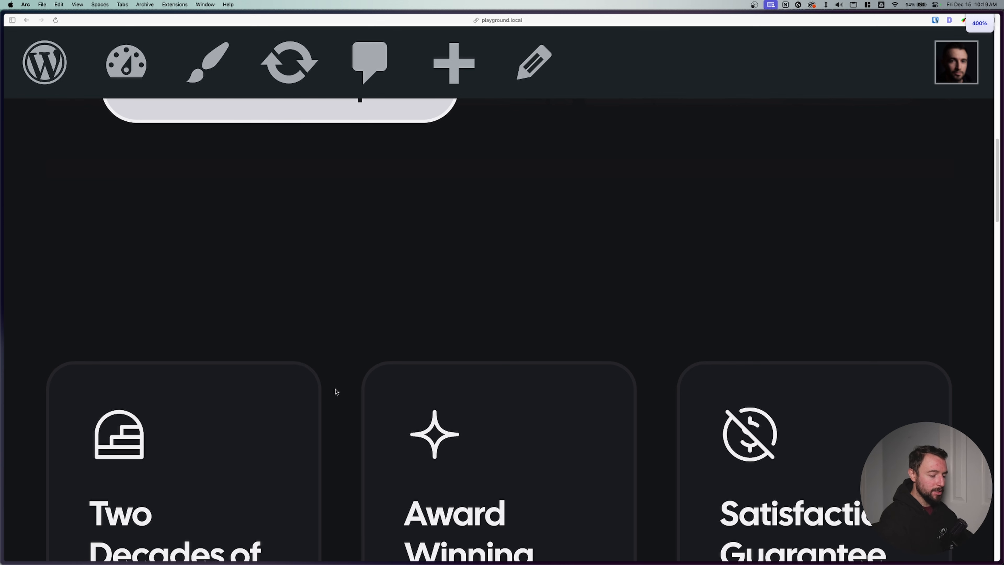
- Return the page magnification to 100% and open the About page to examine the cards' hover effect
key(super+minus)
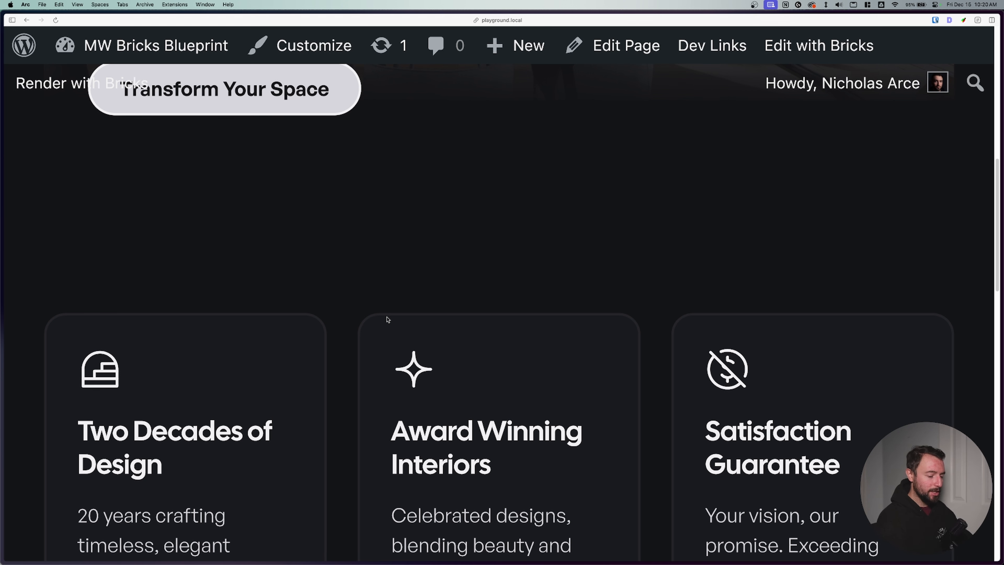
key(super+minus)
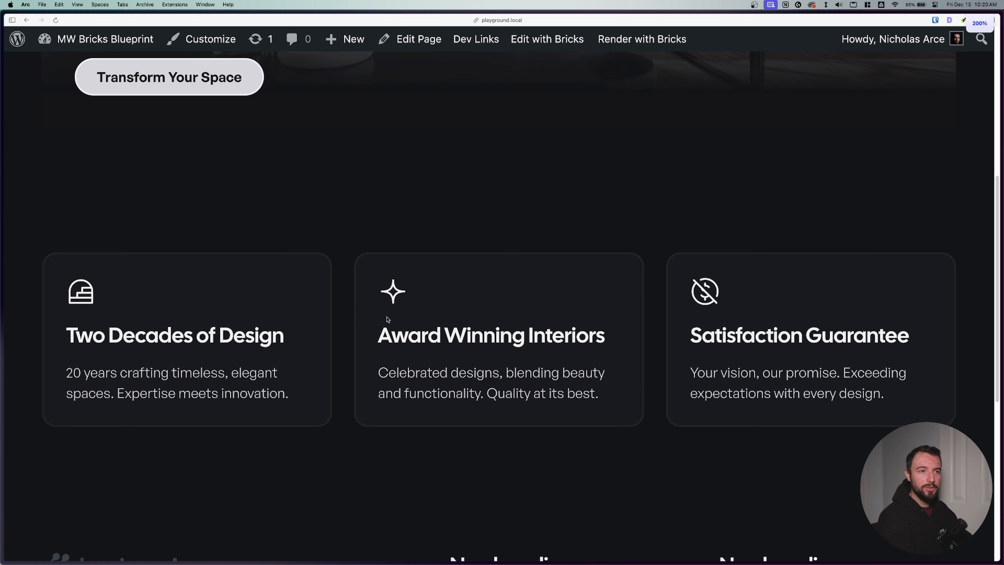
key(super+minus)
key(super+minus)
key(super+minus)
key(super+minus)
key(super+minus)
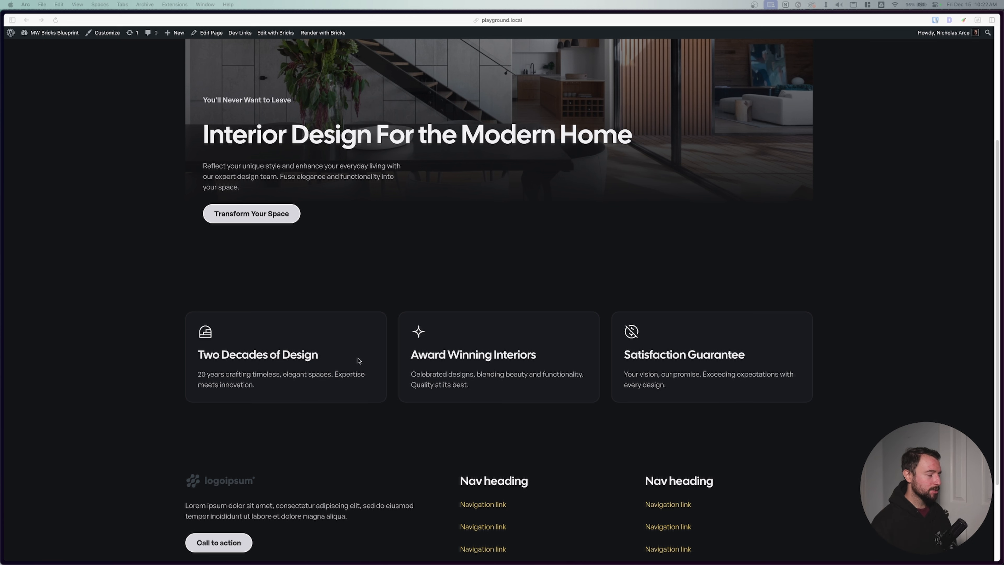
click(1, 257)
mouse_move(1, 253)
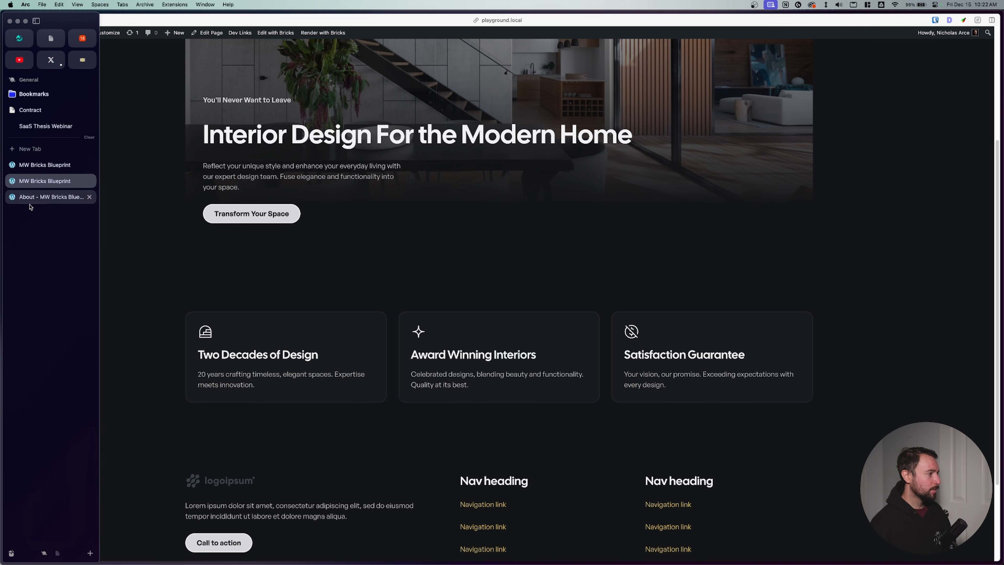
click(44, 202)
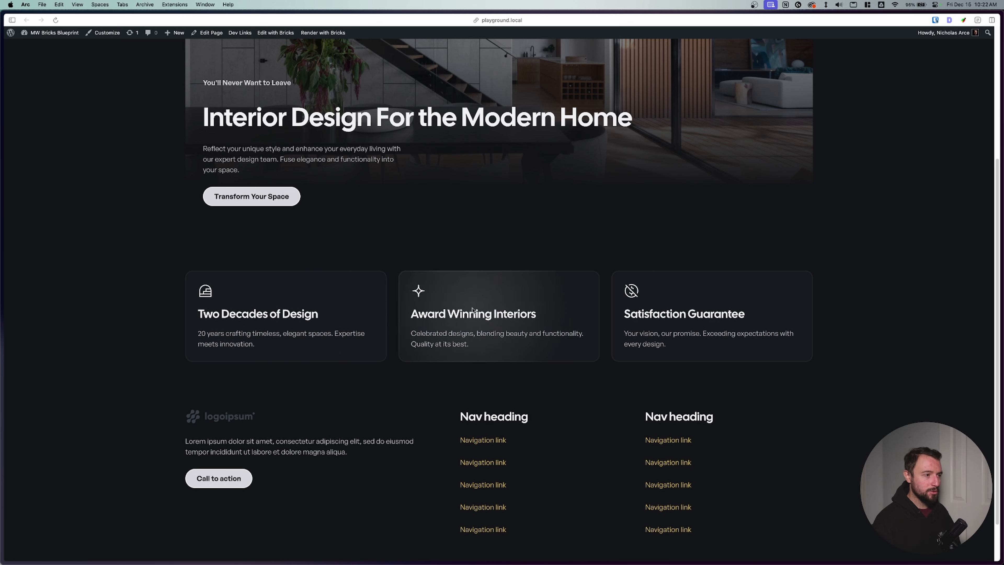
- Return to the Bricks builder and set the first Card block's position to relative in its layout settings
mouse_move(2, 191)
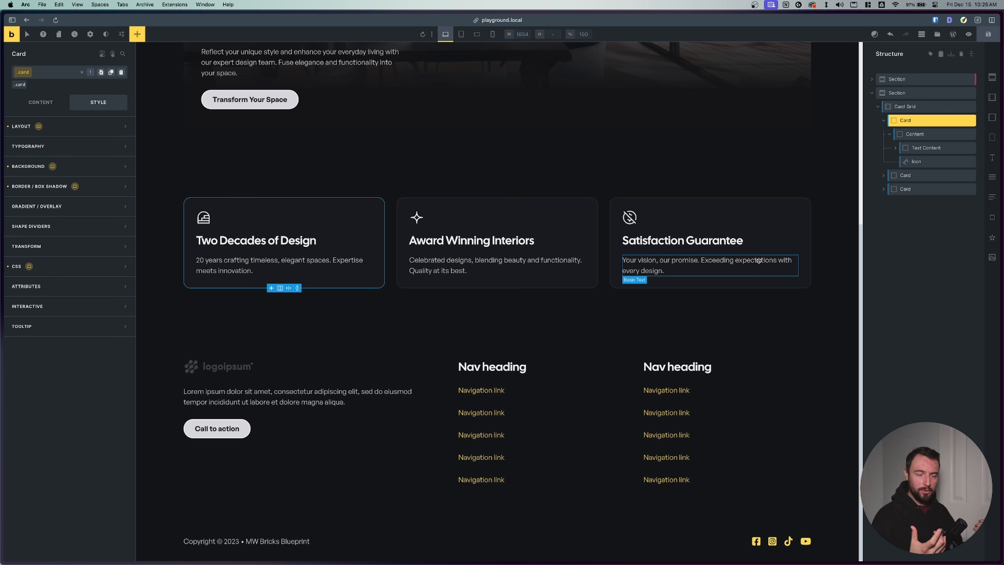
click(925, 124)
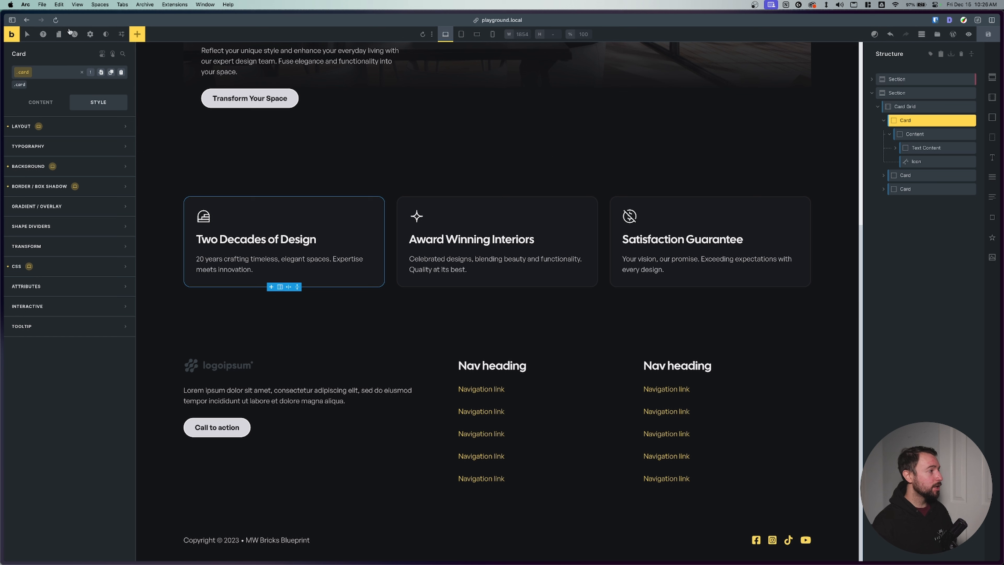
click(60, 127)
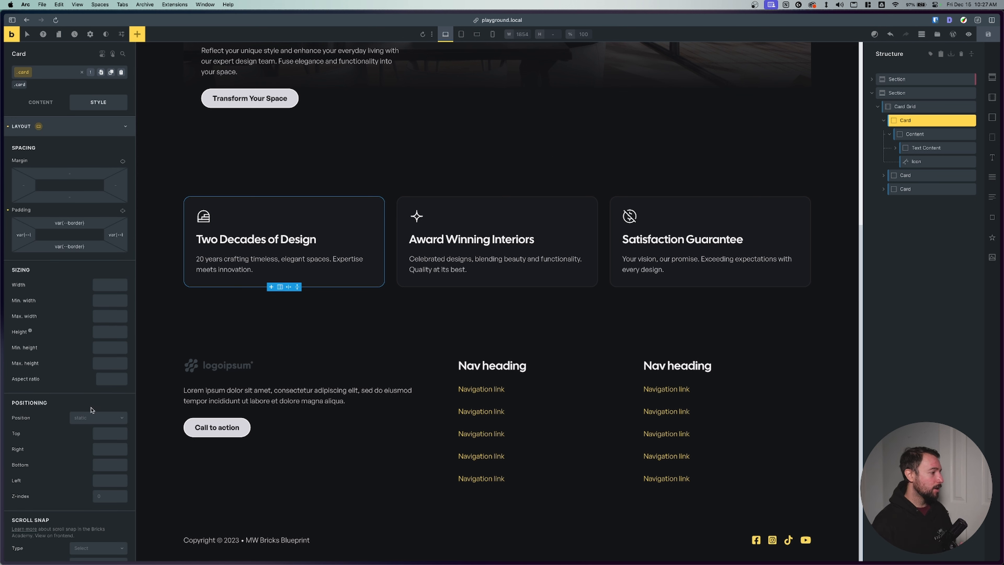
click(89, 420)
click(99, 447)
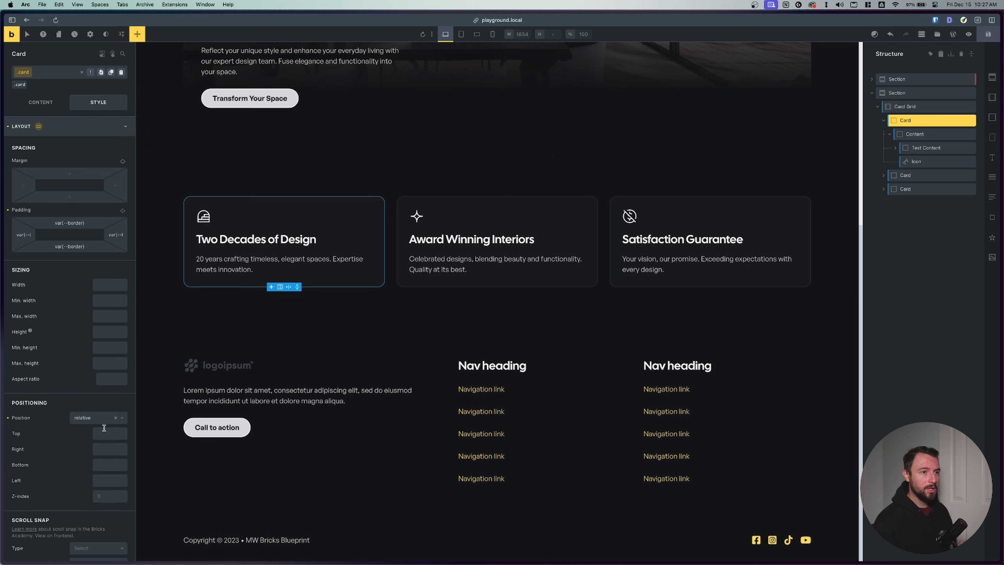
click(72, 128)
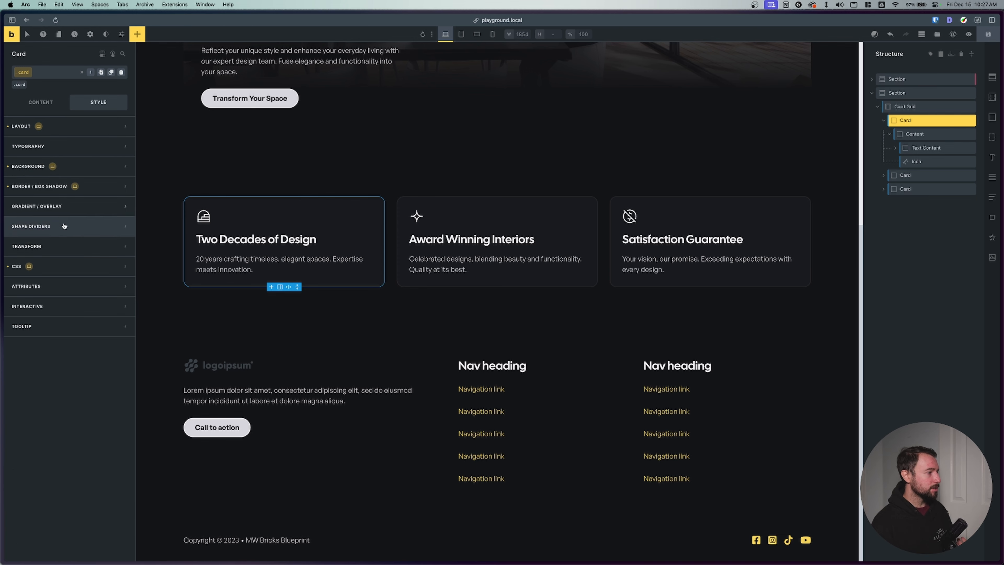
- Add a %root%::after rule with content: "" to the first Card block's custom CSS
click(56, 264)
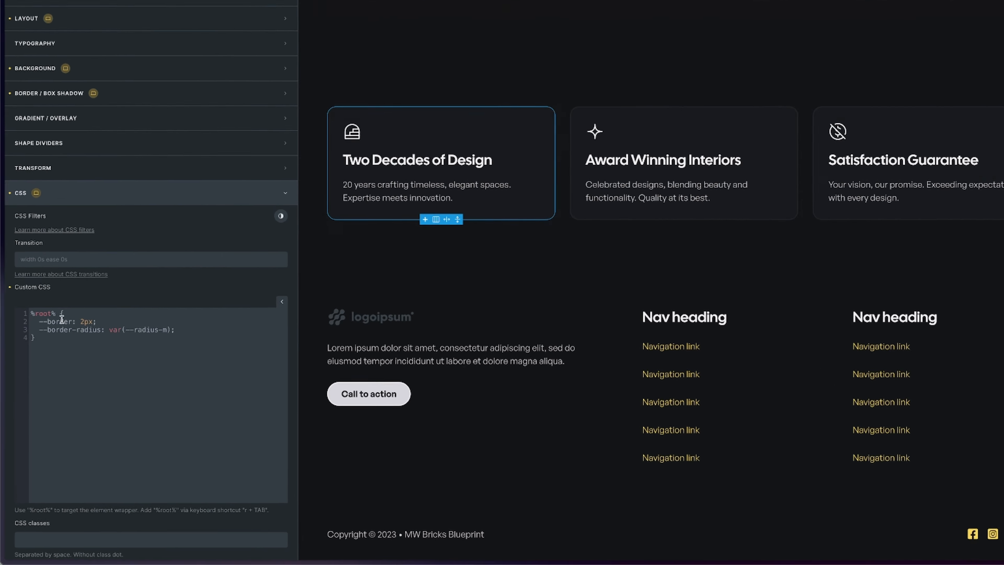
drag(45, 363, 24, 362)
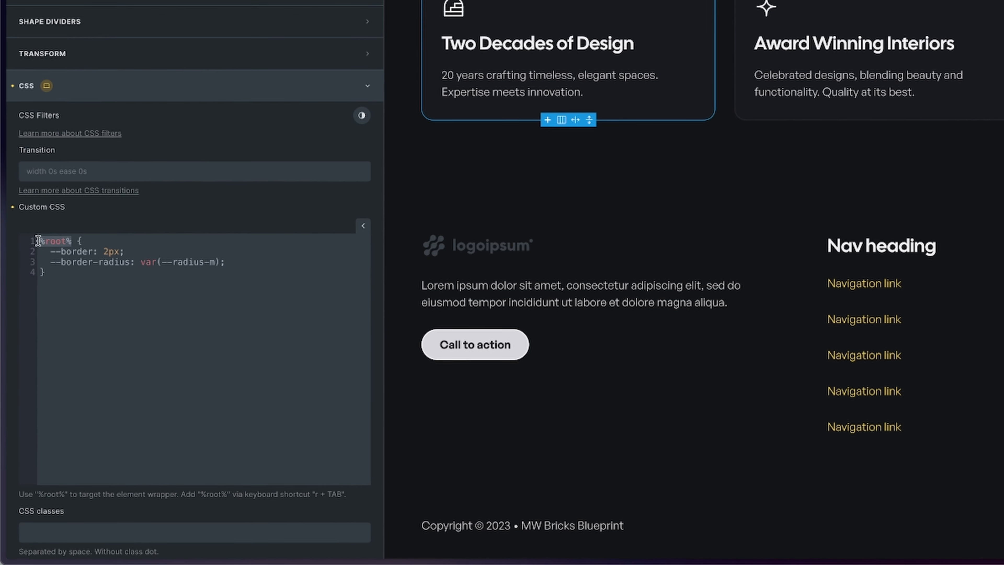
click(78, 292)
key(Return)
key(Return)
text(r)
key(Tab)
text(::after {   )
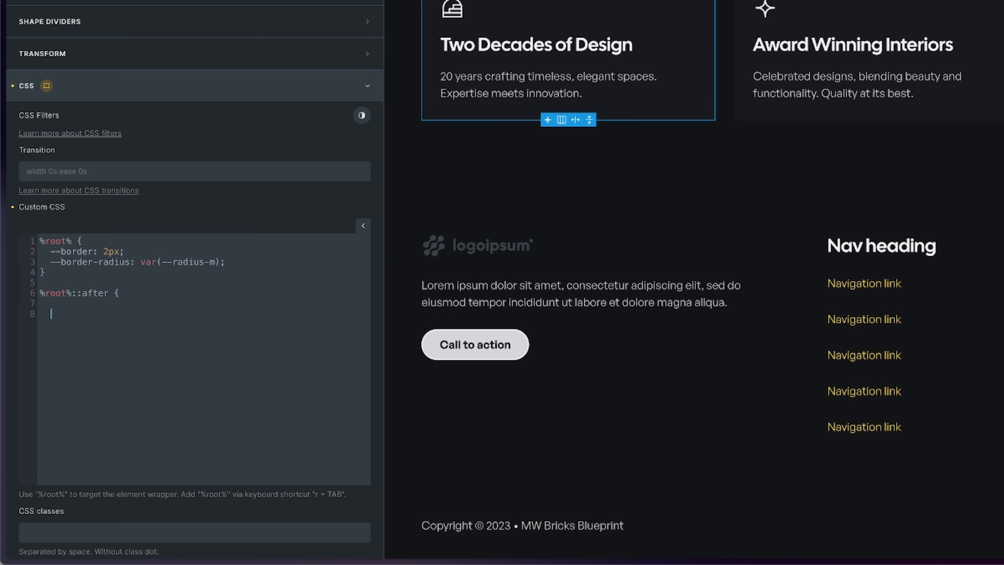
text(content)
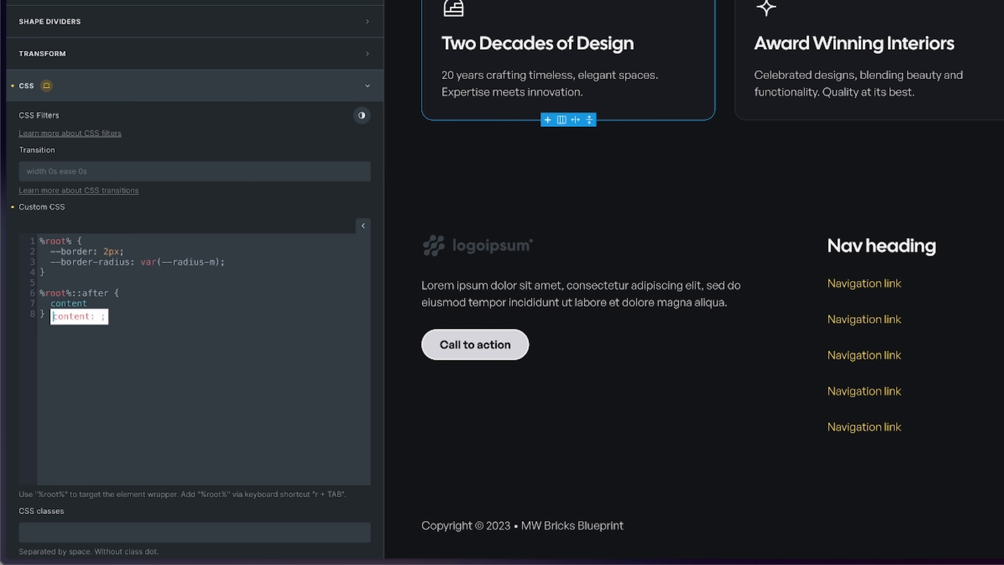
key(Return)
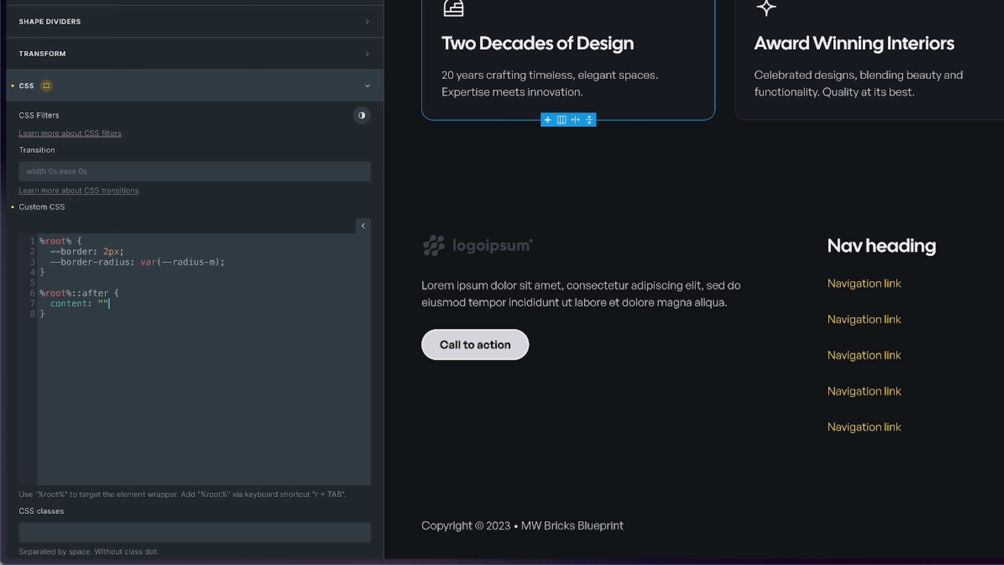
text("";)
- Set the ::after pseudo-element's height and width to 100% in the card's custom CSS
key(Return)
text(height)
key(Return)
text(100%;)
key(Return)
text(width)
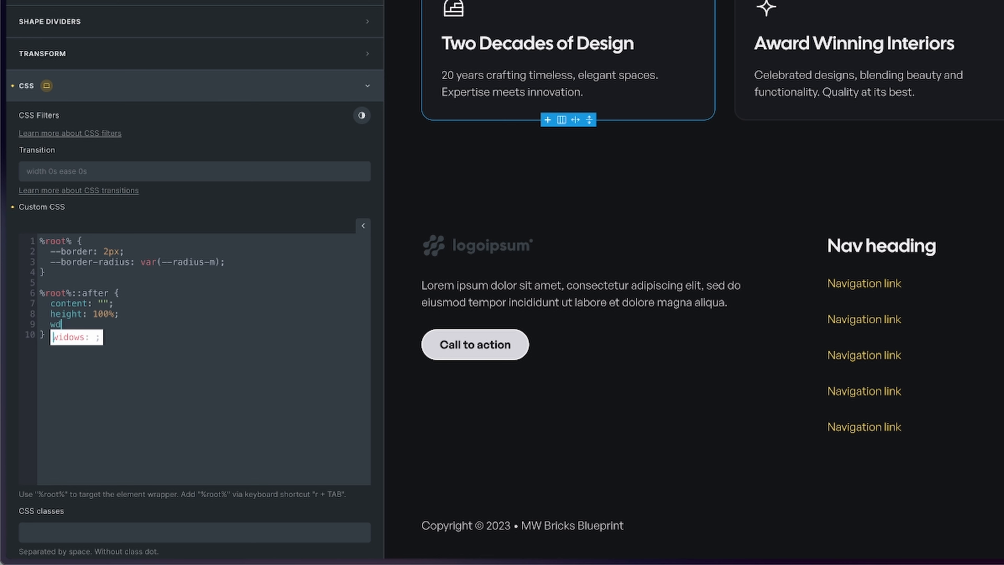
key(Return)
text(100%;)
key(Return)
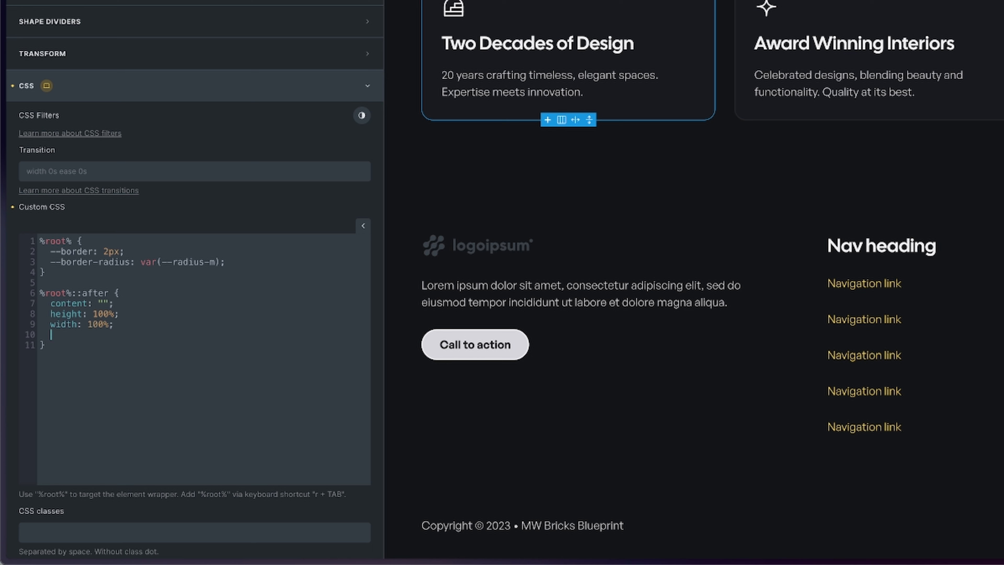
- Position the card's ::after pseudo-element absolutely with top: 0 and left: 0
text(position)
key(Return)
text(absolute;)
key(Return)
text(top)
key(Return)
text(0;)
key(Return)
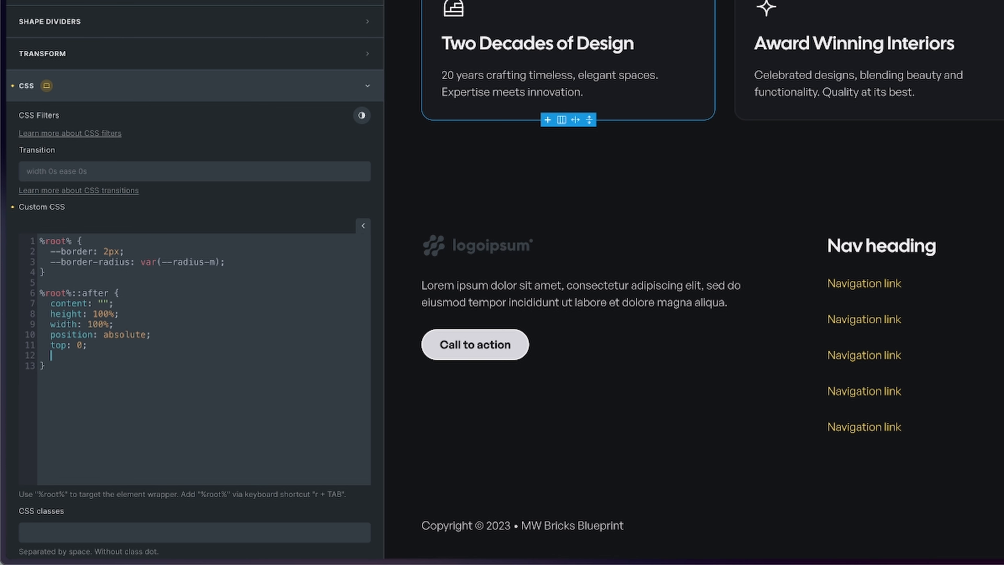
text(left)
key(Return)
text(0;)
key(Return)
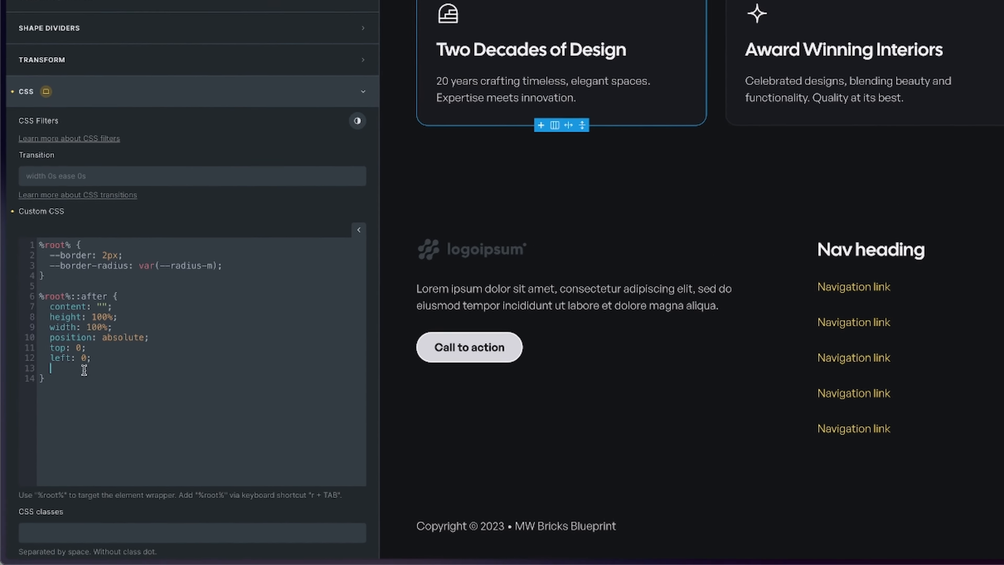
- Give the ::after rule a radial-gradient background declaration with a 600px circle
text(background: )
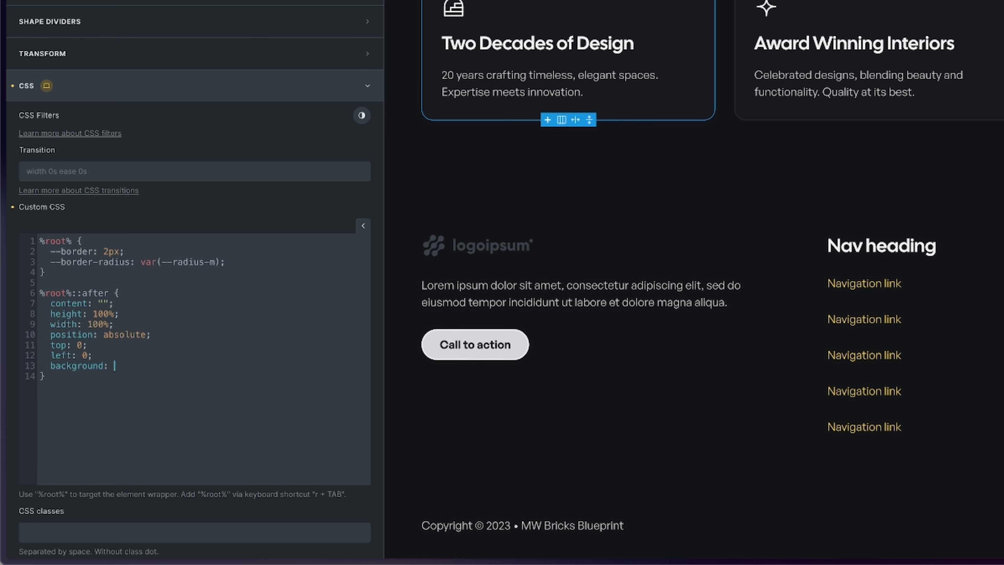
text(radial-g)
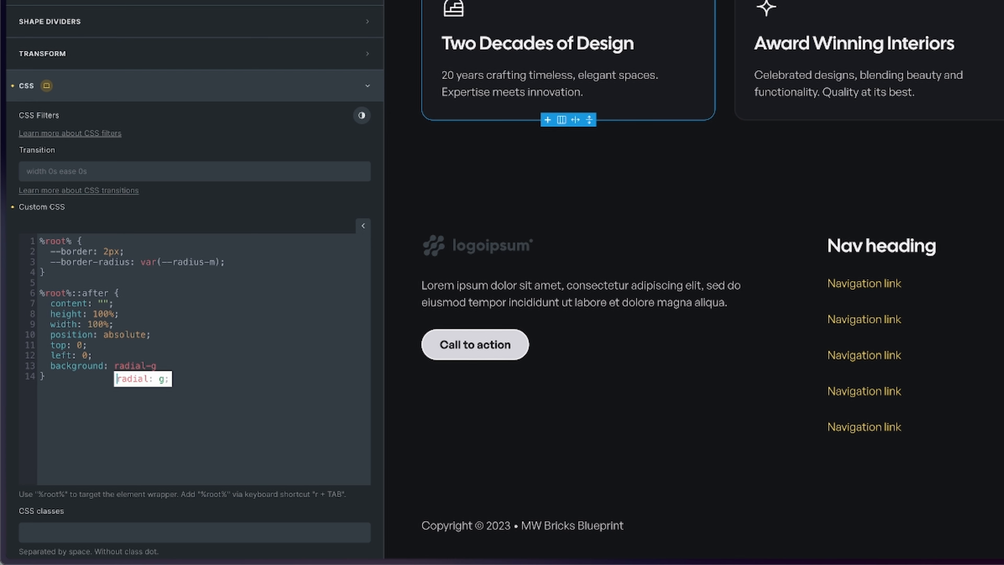
text(radient())
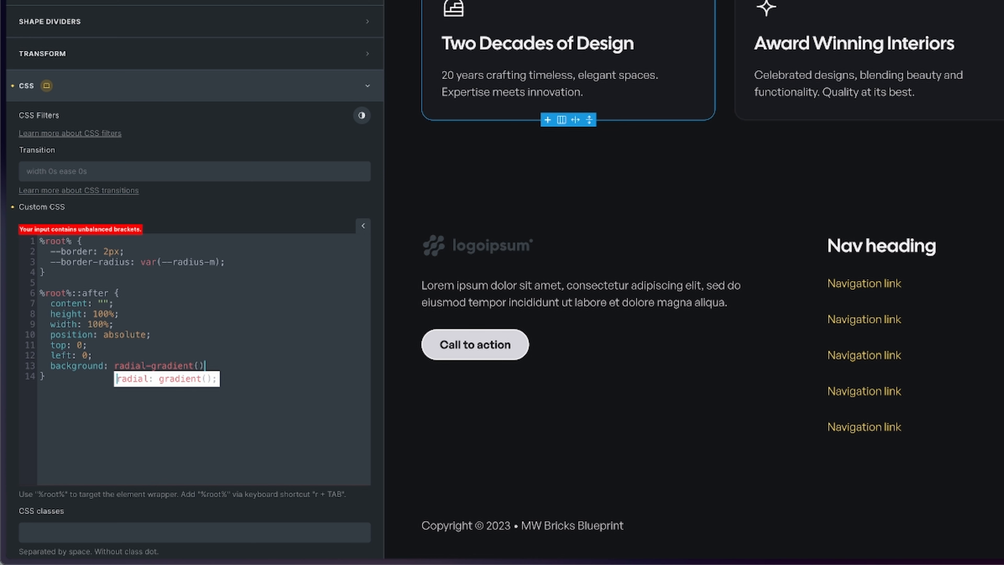
key(Left)
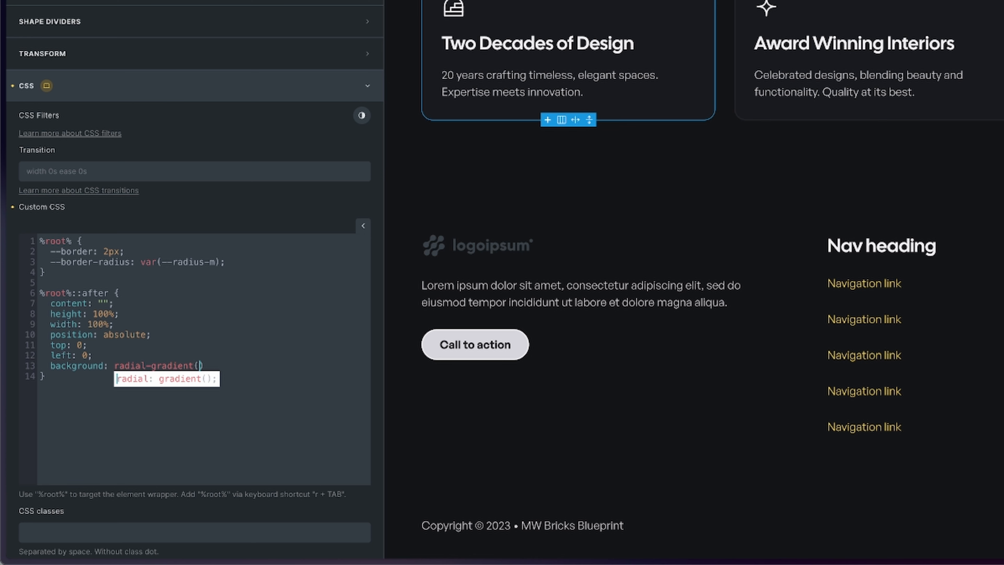
text(;)
key(Left)
key(Left)
text(600px circle)
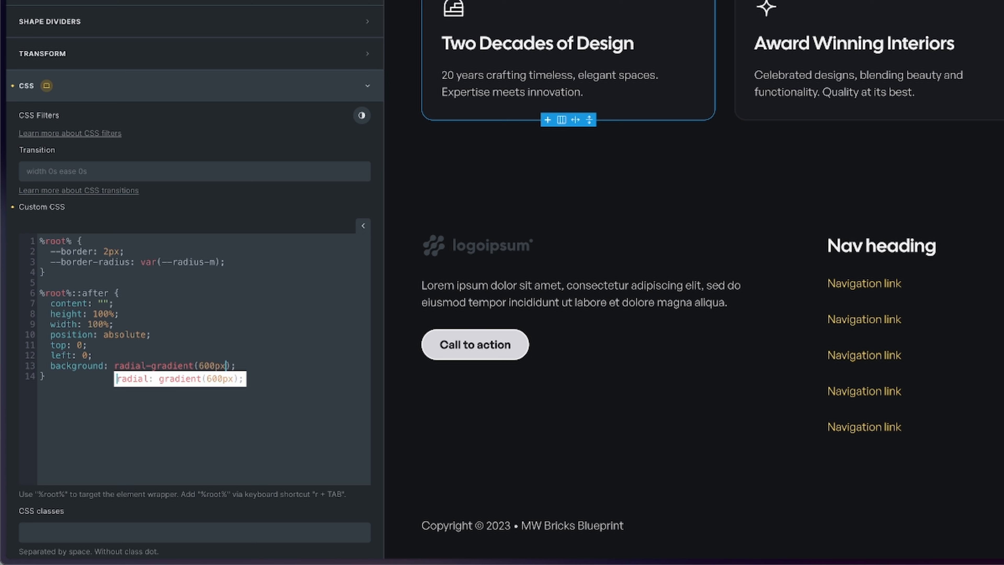
- Place the gradient's circle at 20px 20px and fade it from white to transparent 40%
text( at )
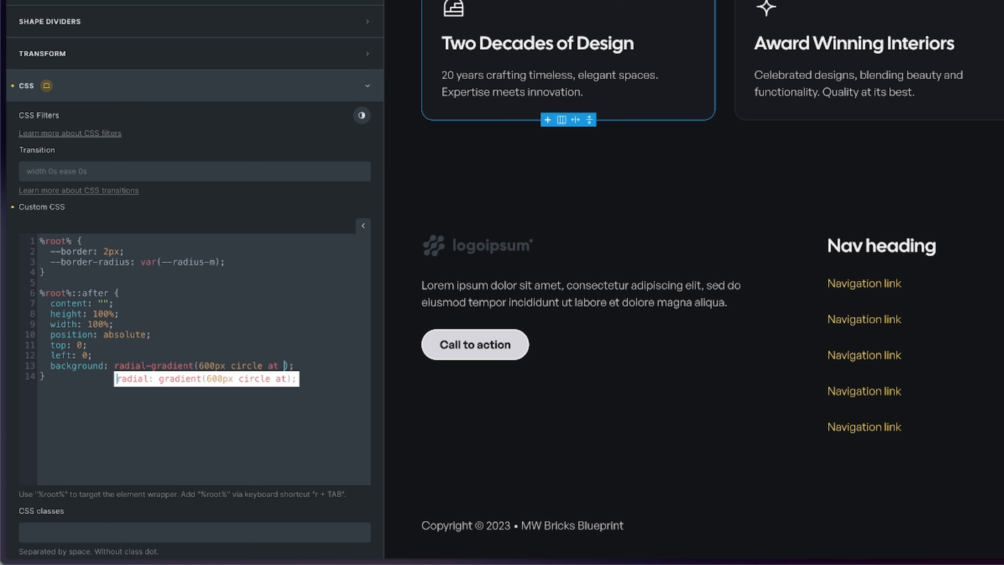
text(20px 20px)
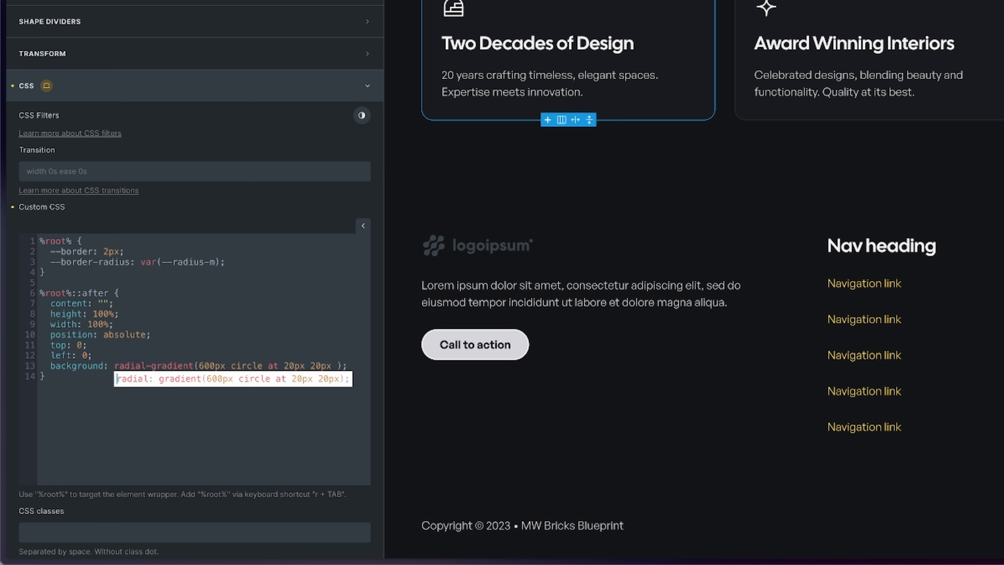
key(BackSpace)
text(, )
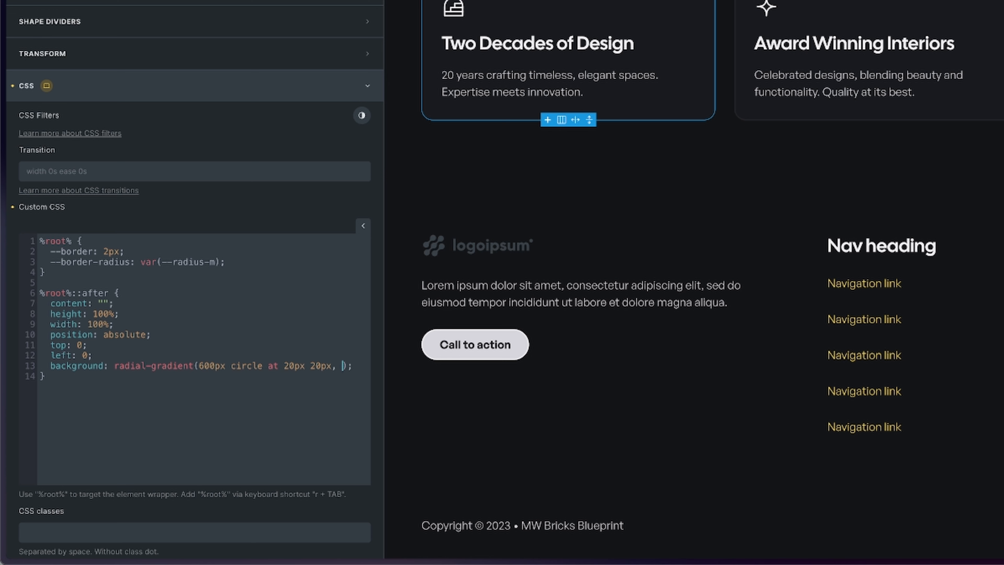
text(white)
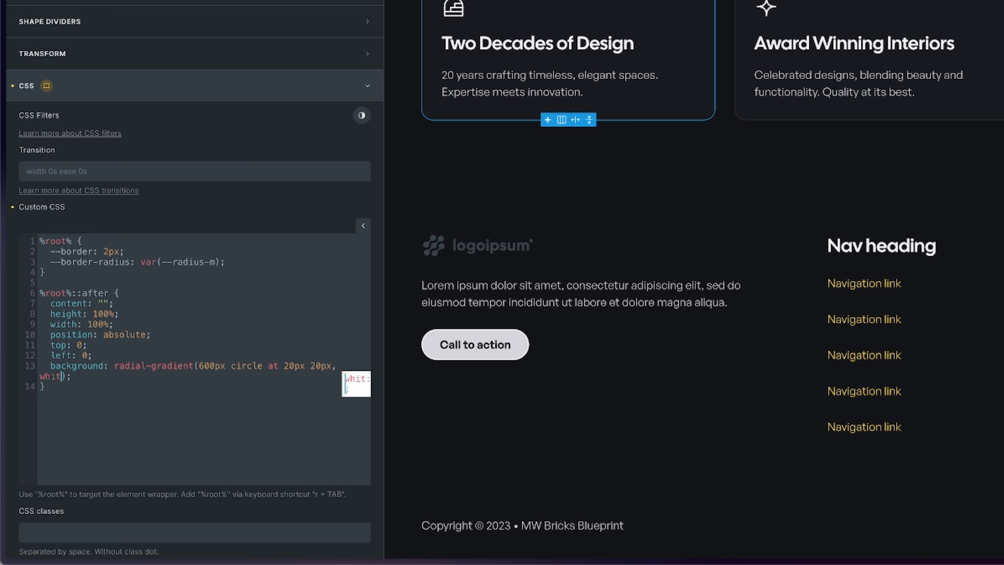
text(, )
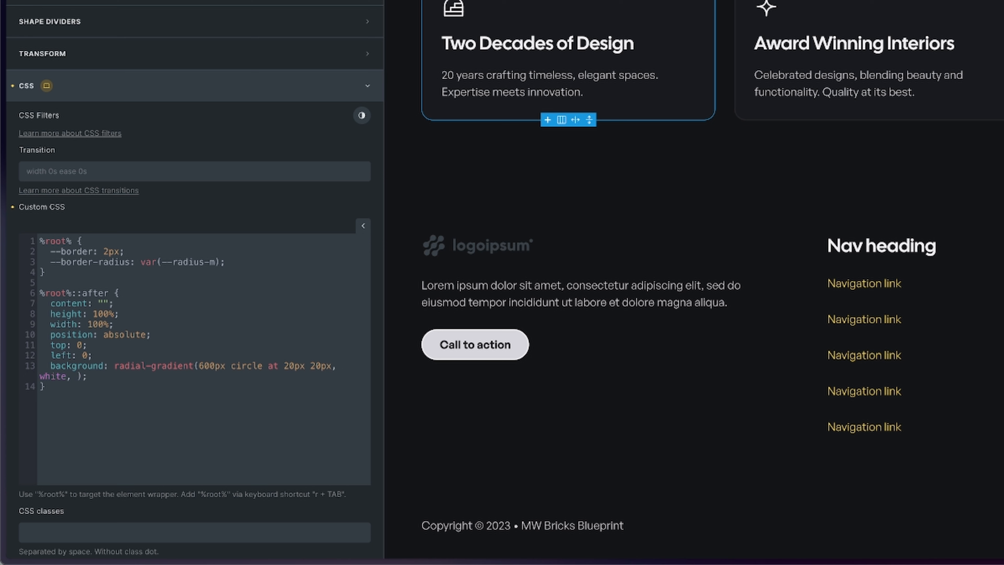
text(transparent)
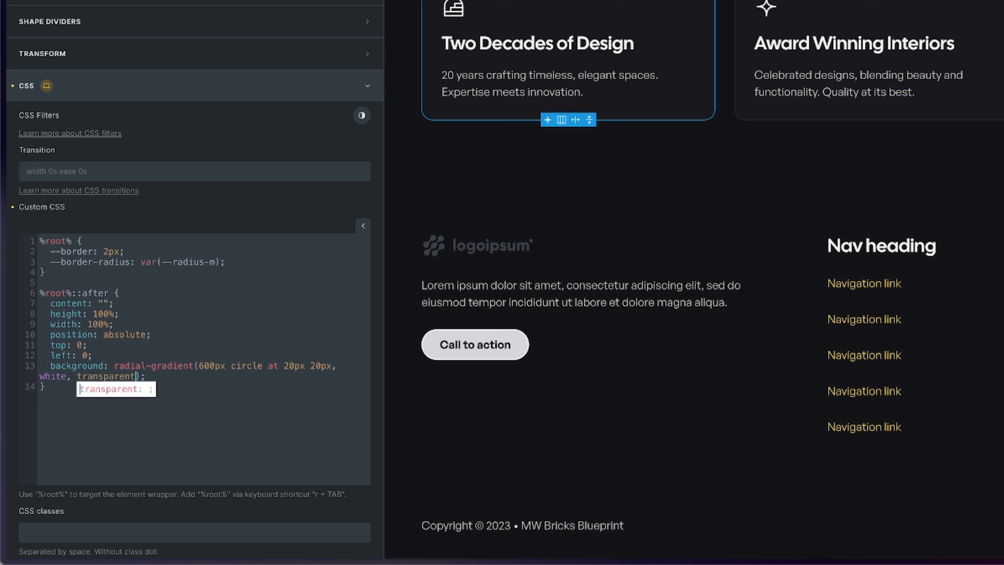
text( 40%)
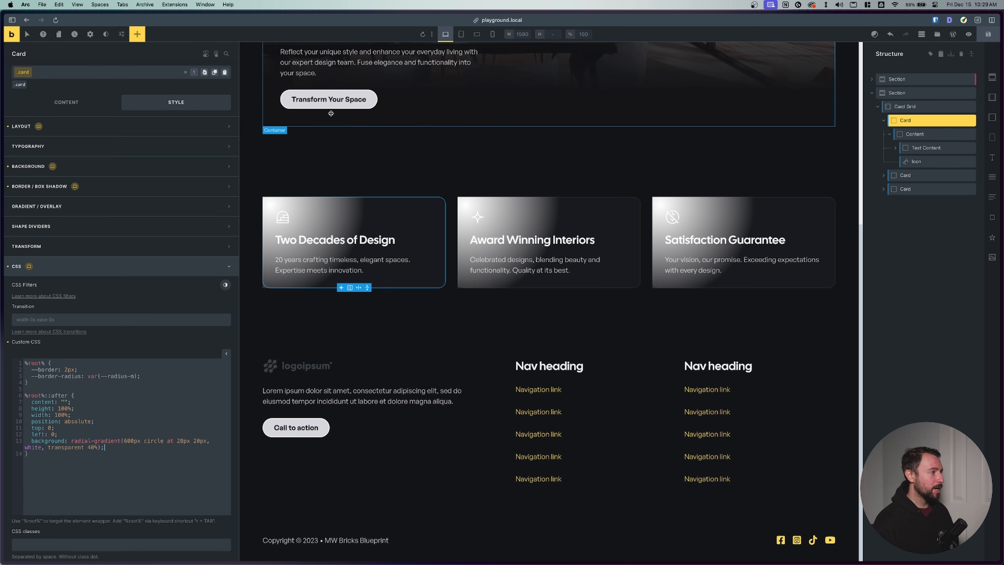
- Set the first Card block's overflow to hidden in its layout settings
click(174, 126)
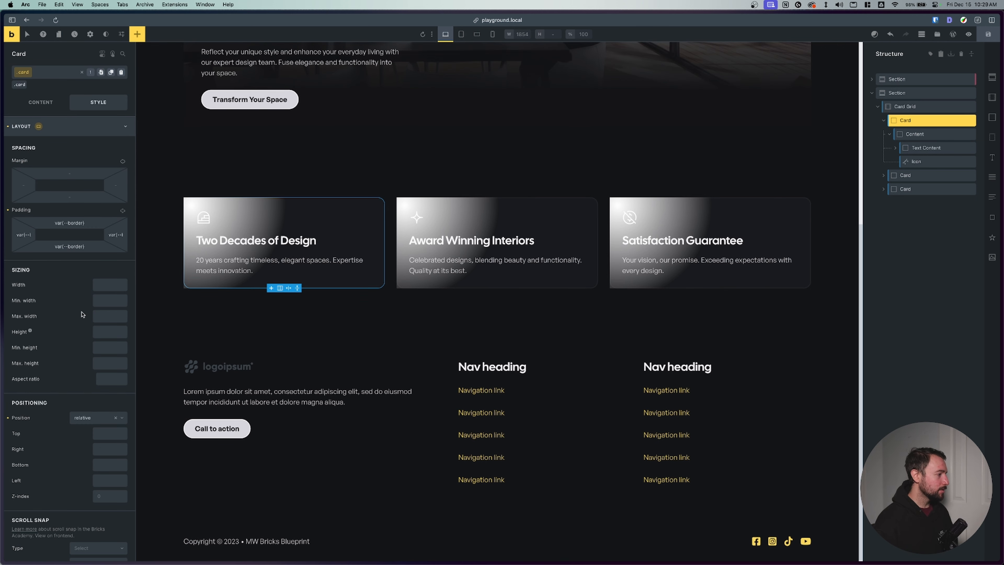
scroll(76, 336, down, 5)
scroll(91, 375, down, 1)
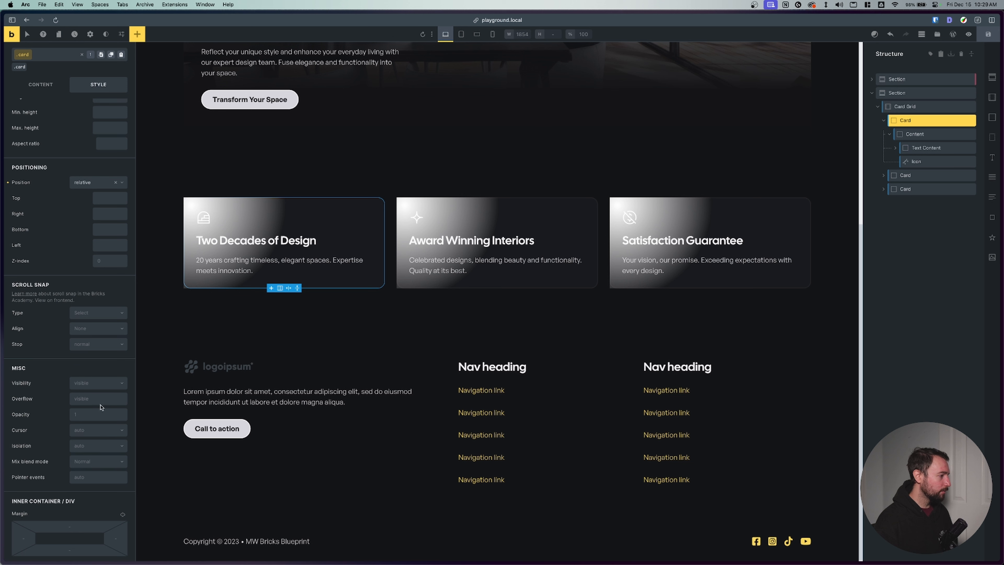
click(97, 397)
text(hidden)
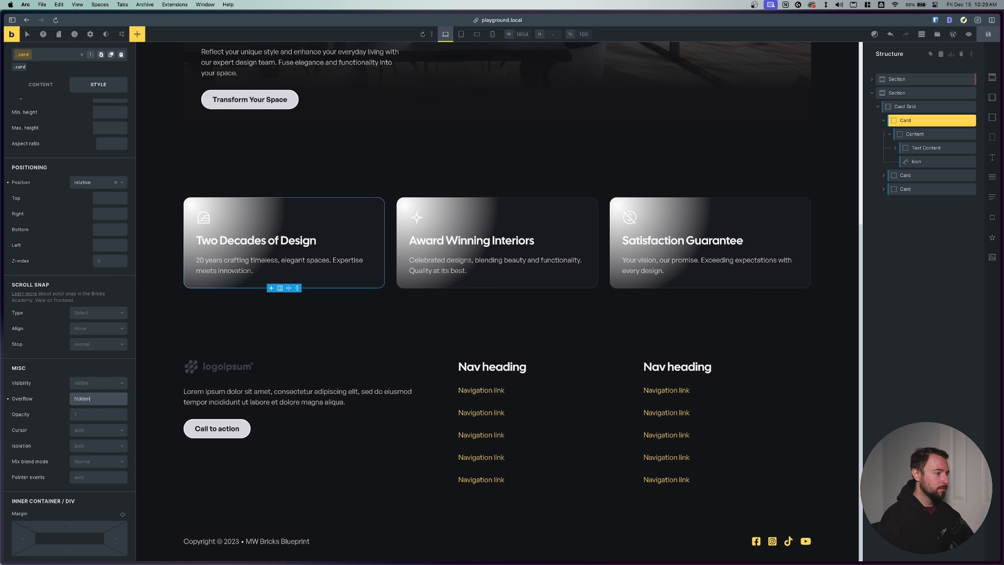
scroll(95, 396, up, 6)
click(85, 134)
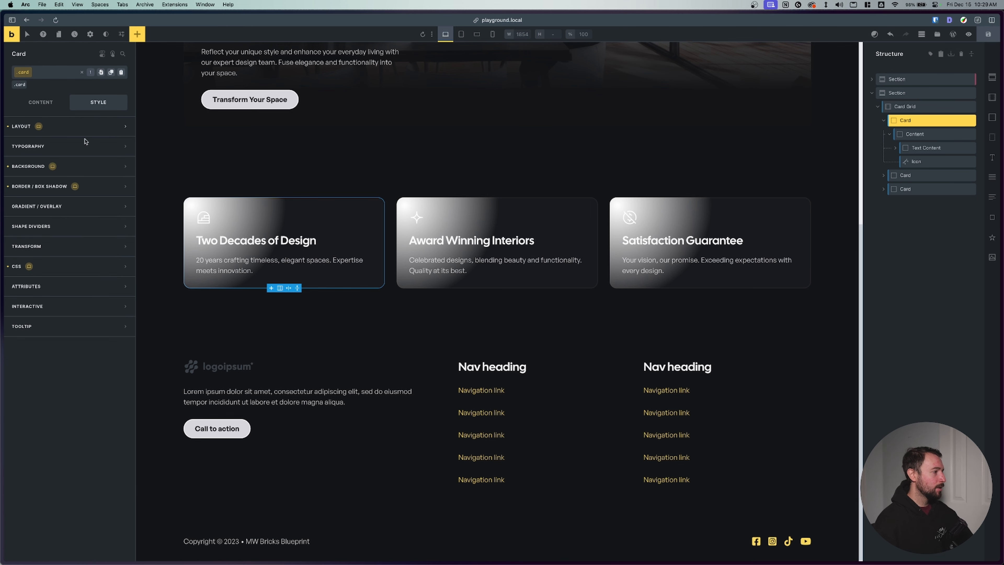
- Replace the gradient's circle coordinates with var(--mouse-x) and var(--mouse-y) in the card's custom CSS and save the page
click(78, 261)
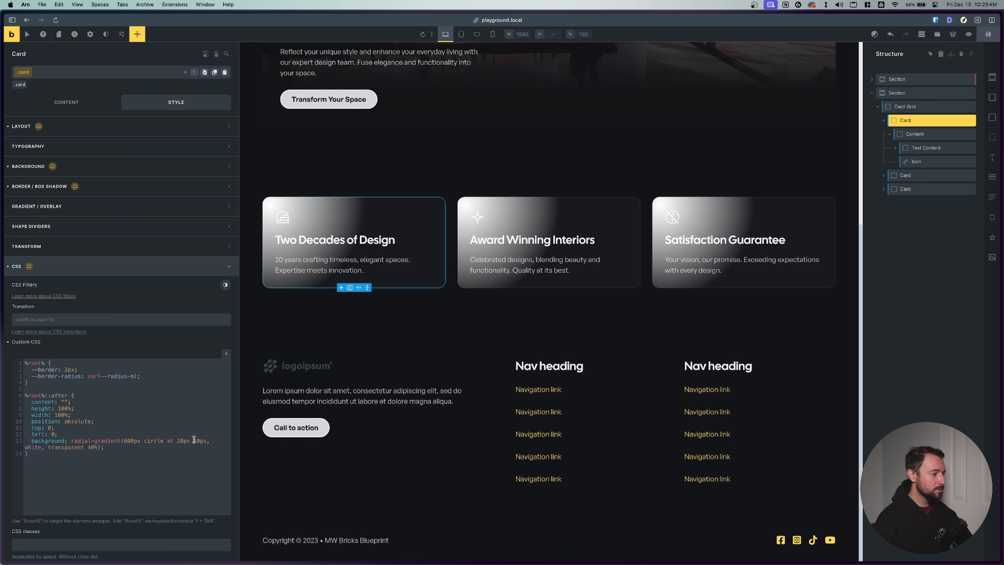
drag(194, 441, 206, 441)
double_click(184, 440)
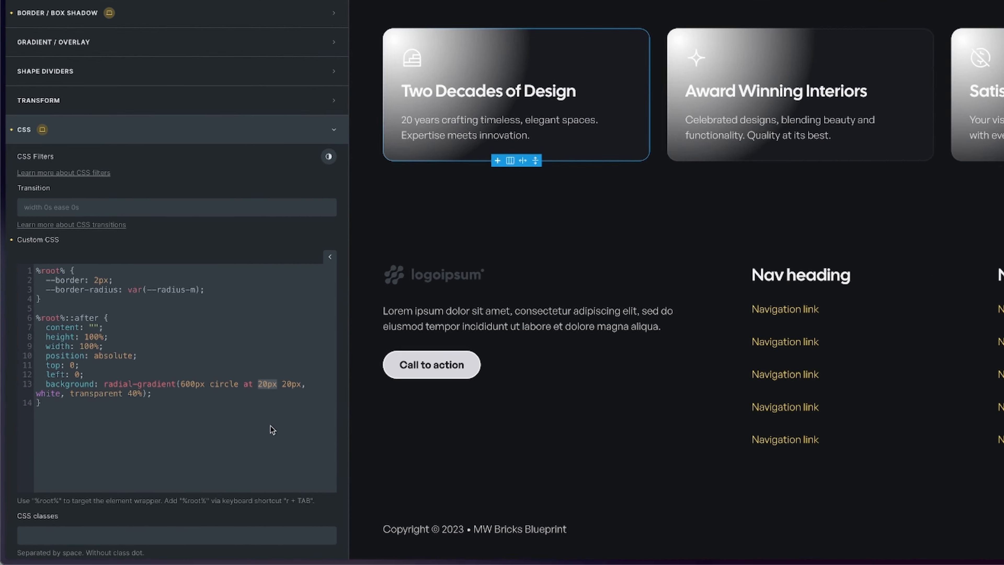
text(var)
text((--mouse)
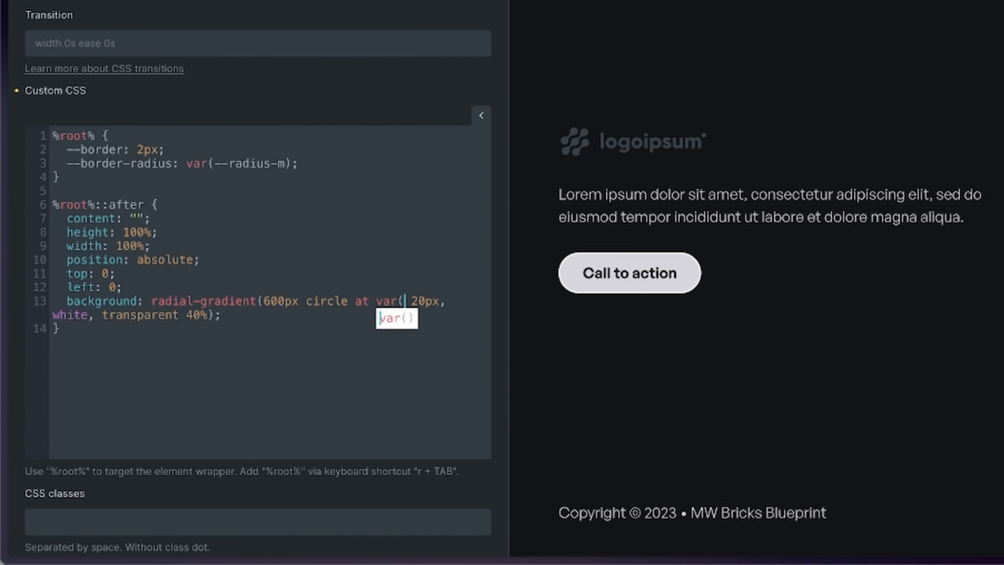
text(-x))
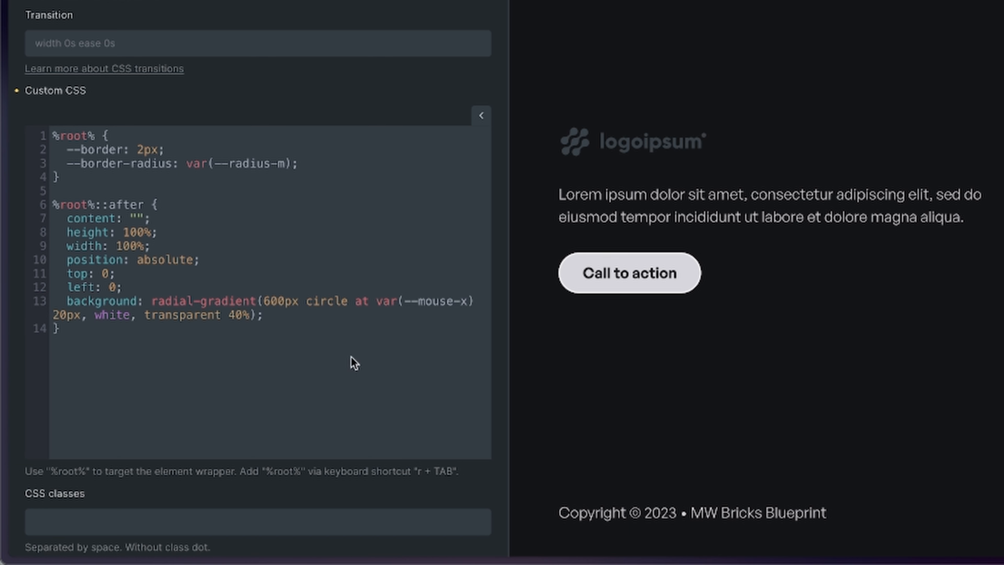
double_click(59, 315)
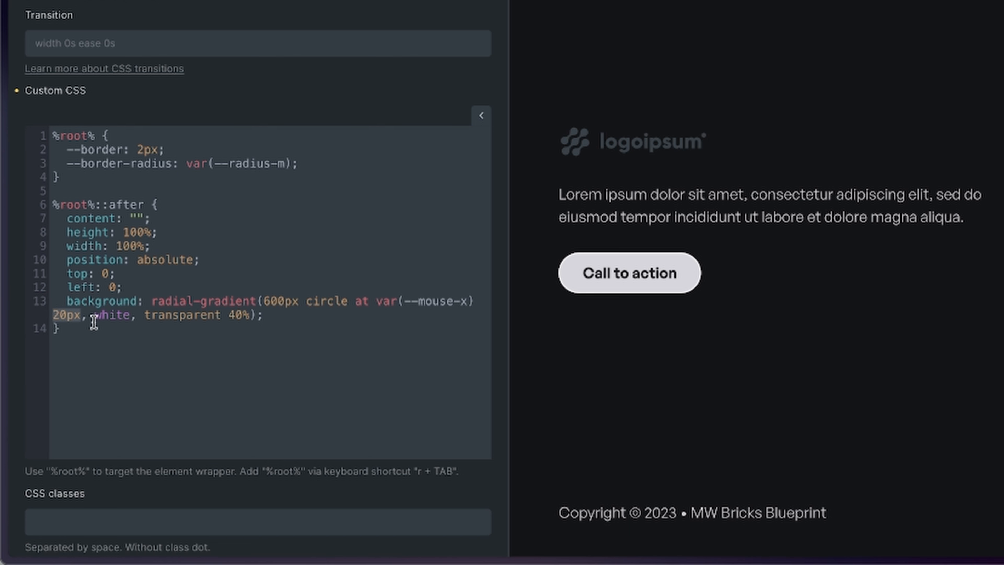
text(var(--mouse-y))
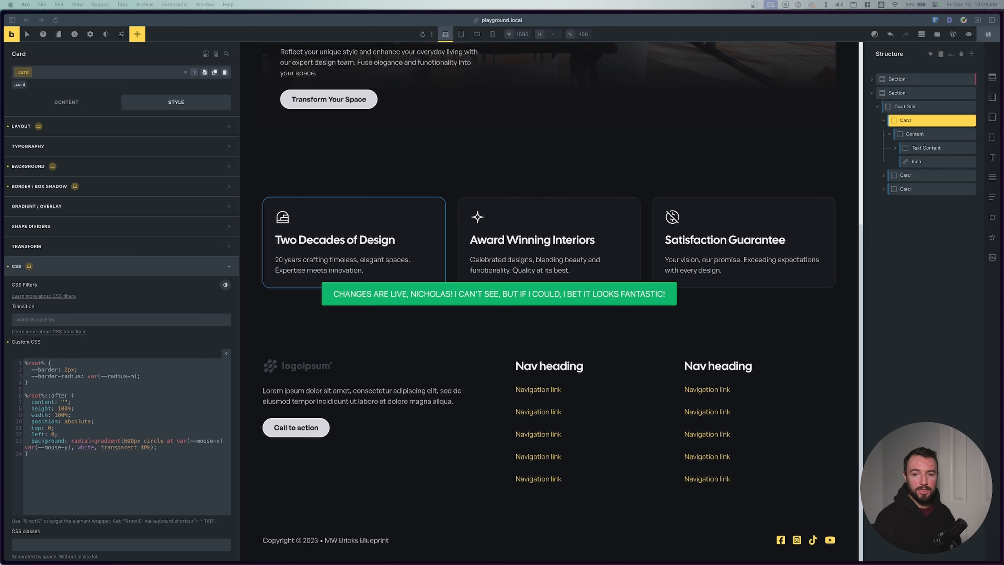
- Add a Code element to the card grid's section and replace its sample code with the card-grid onmousemove script setting --mouse-x and --mouse-y
click(898, 107)
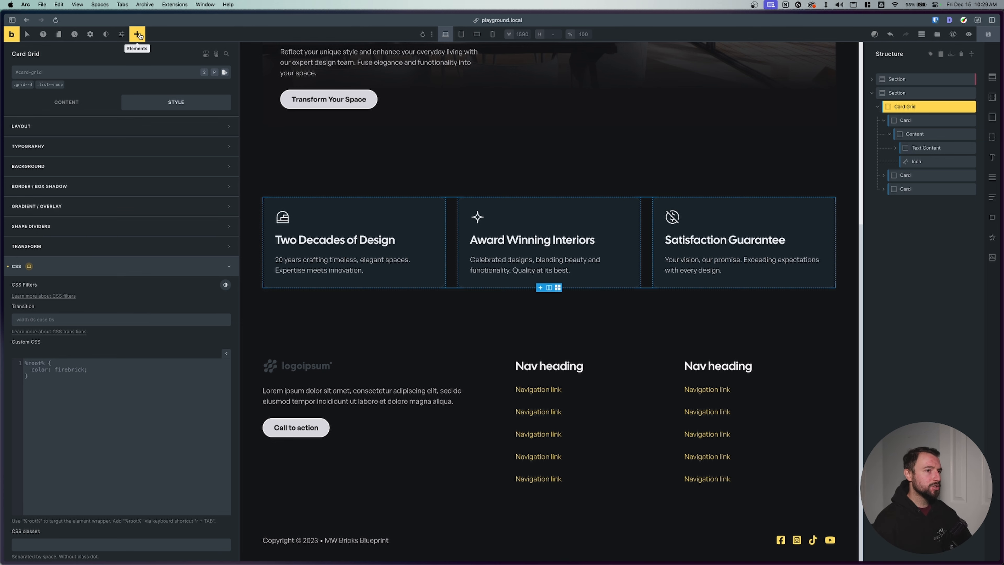
click(895, 92)
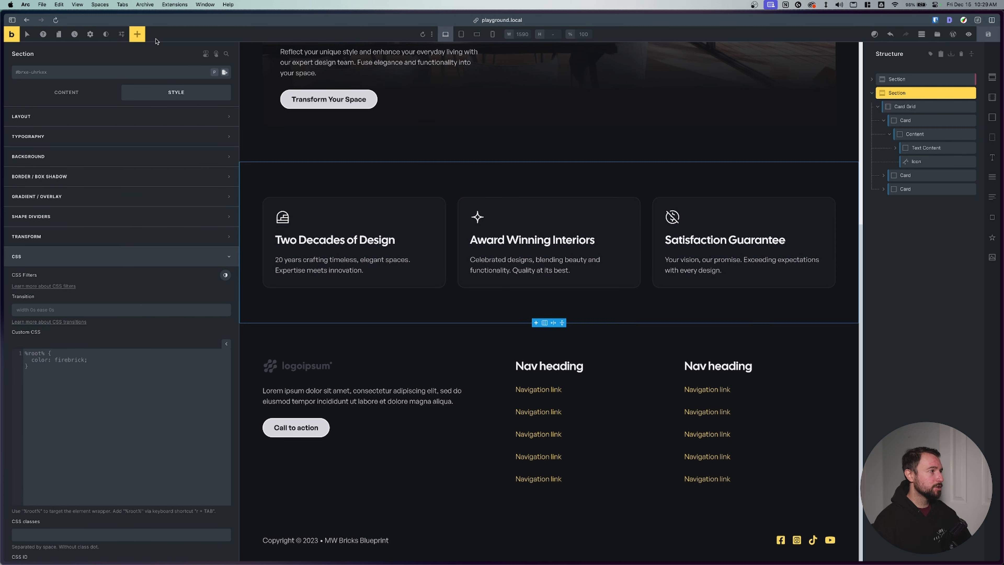
click(138, 34)
text(code)
click(39, 85)
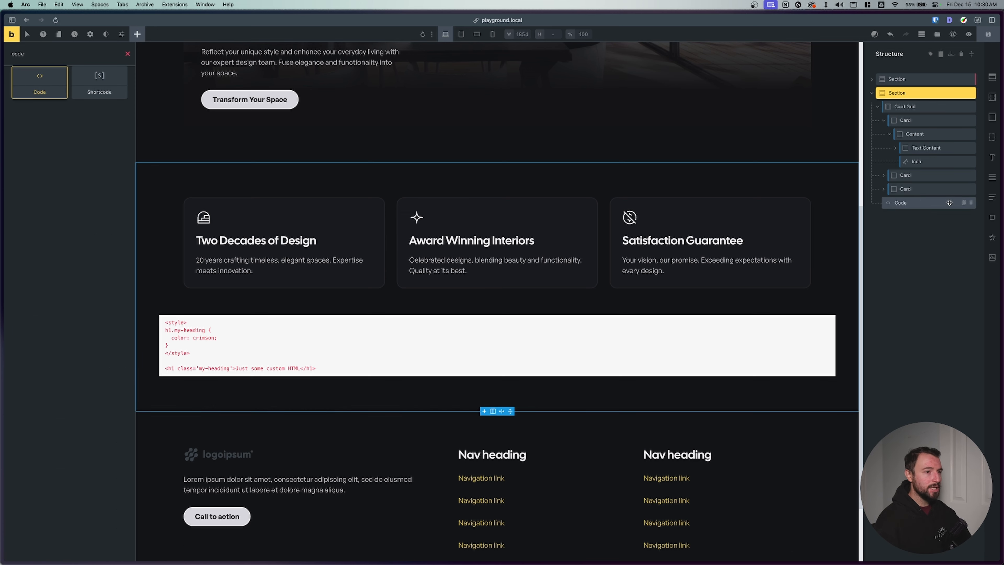
click(73, 98)
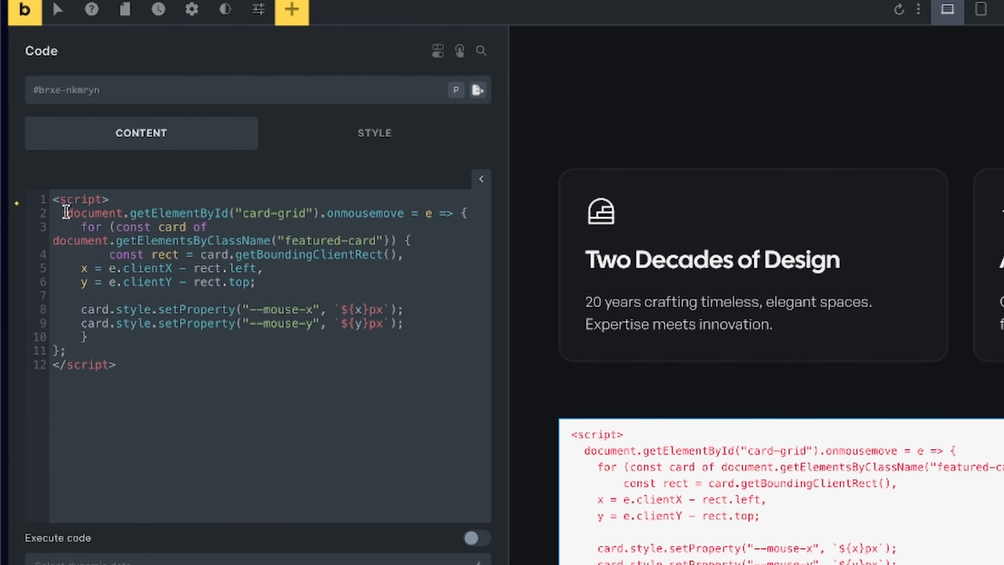
- Replace the featured-card class name in the script's getElementsByClassName call with card
drag(65, 212, 215, 216)
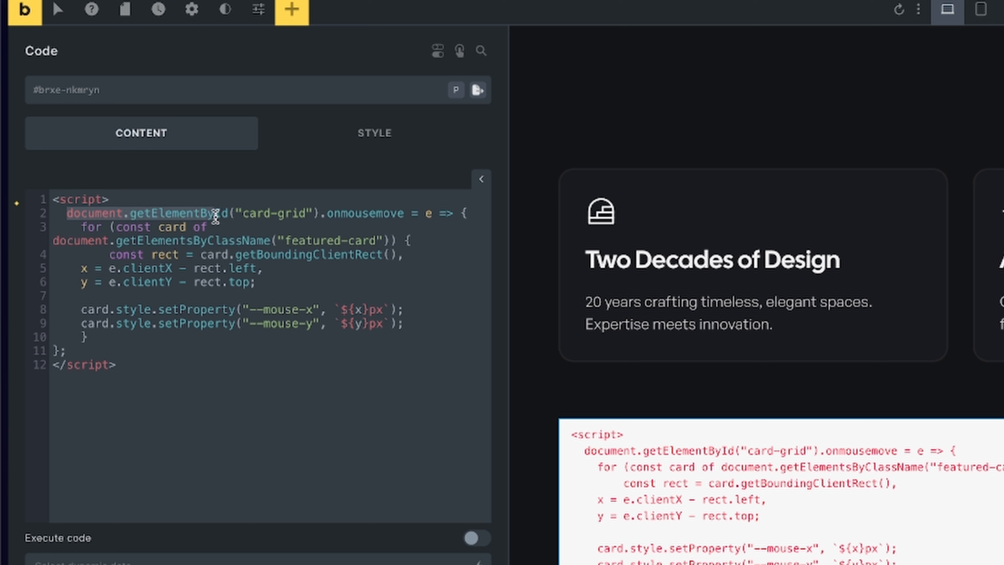
click(309, 215)
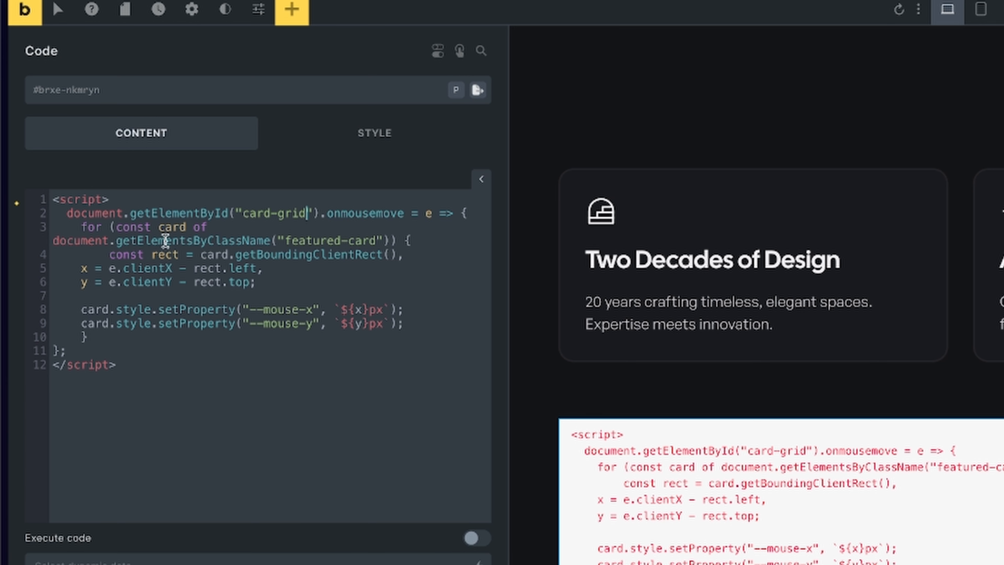
drag(283, 241, 342, 243)
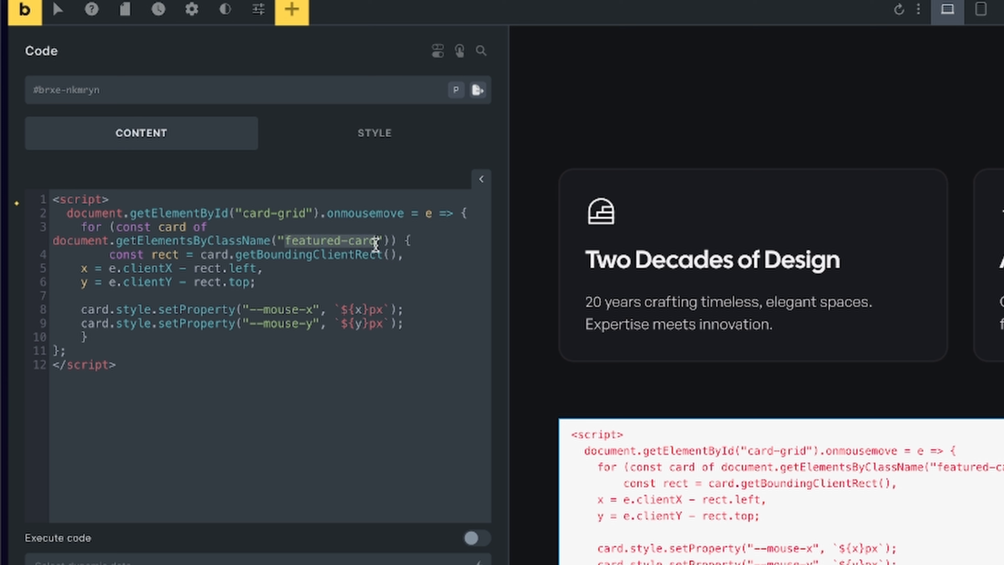
text(card)
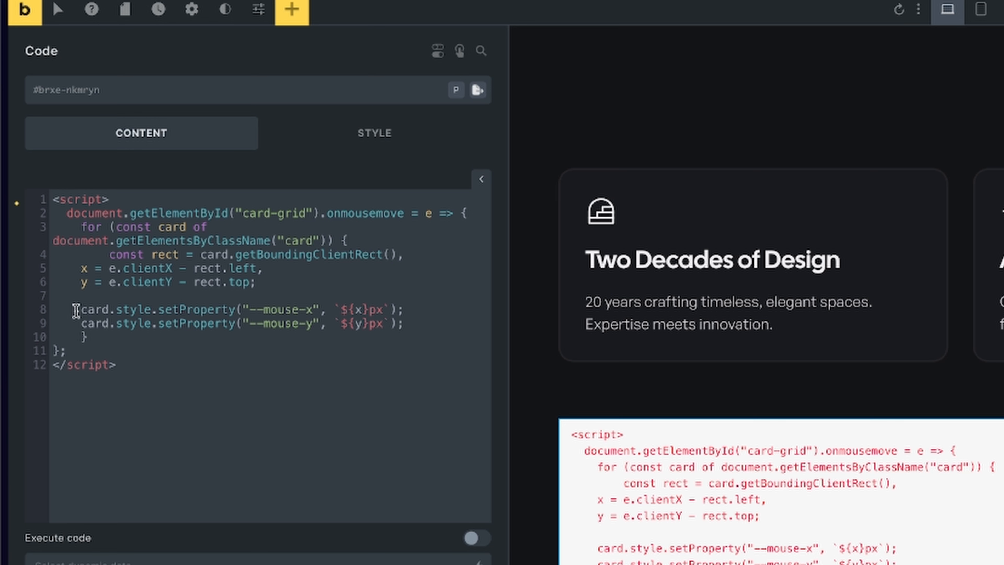
drag(79, 269, 263, 282)
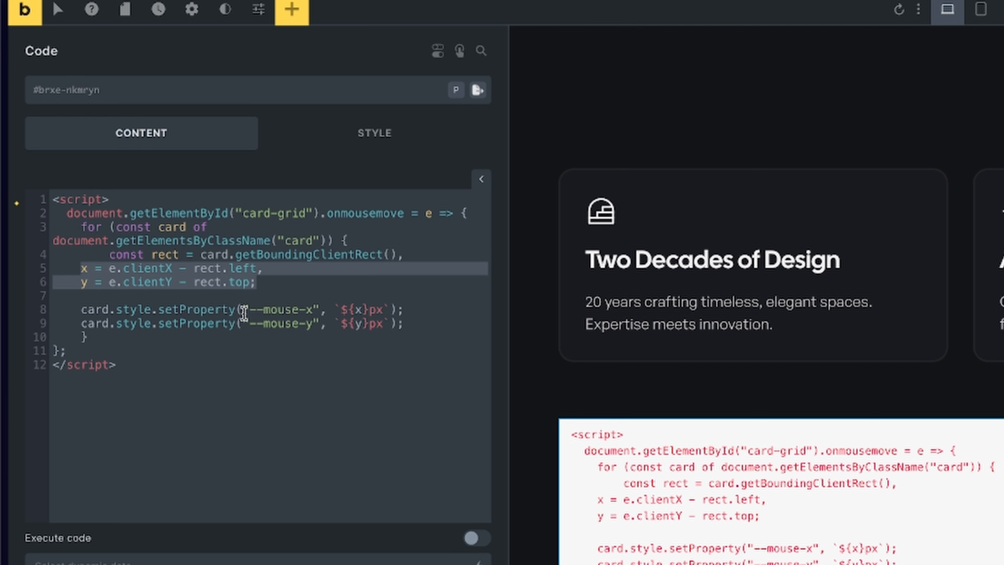
drag(244, 312, 309, 312)
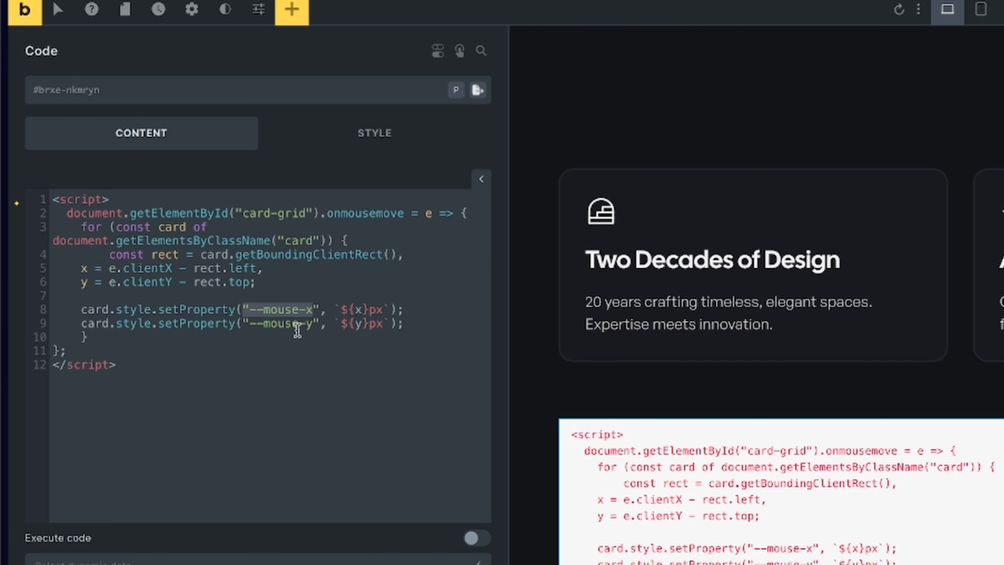
drag(247, 325, 317, 325)
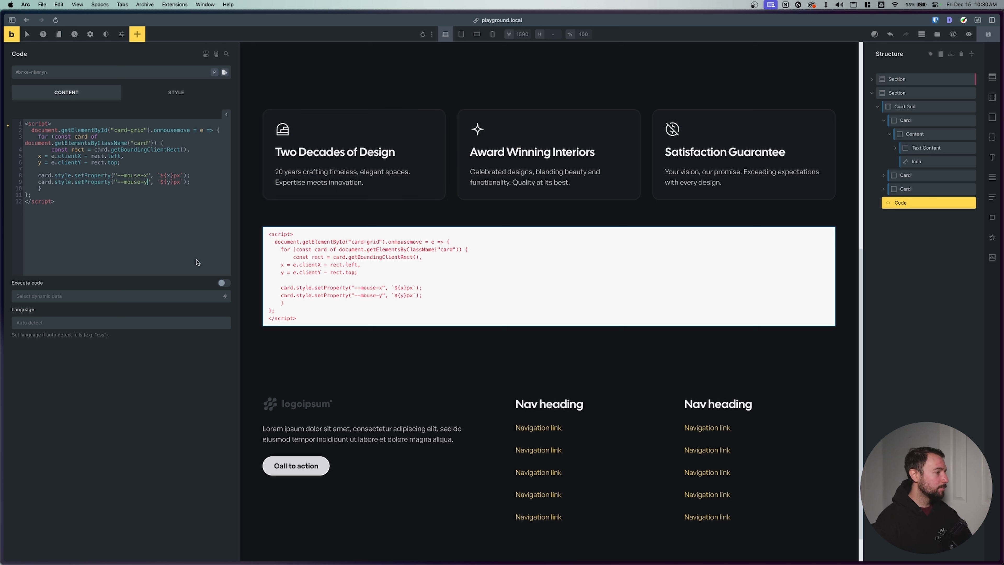
- Enable Execute code and Render without wrapper for the Code element, save the page, and switch to the live page
click(223, 284)
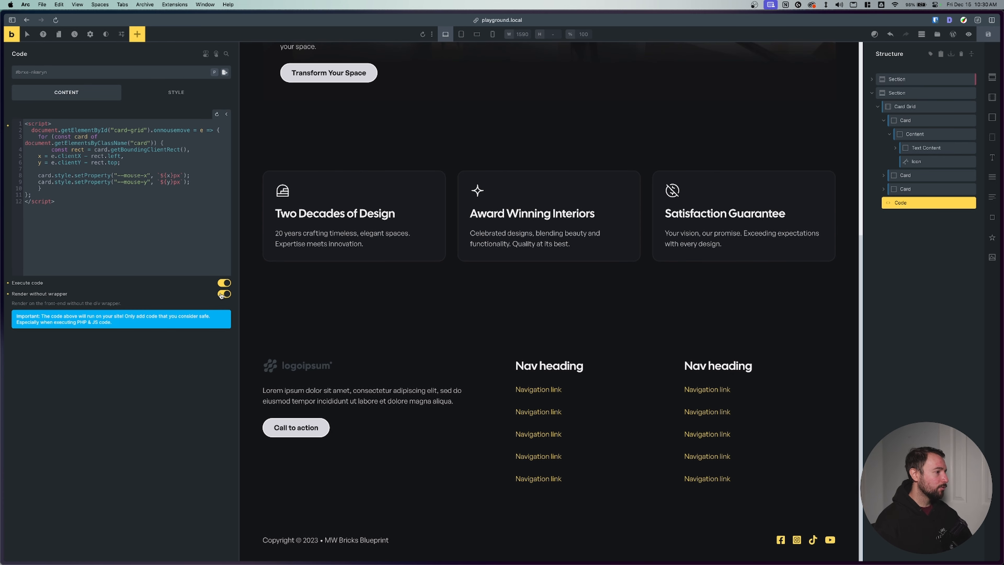
key(super+s)
mouse_move(2, 182)
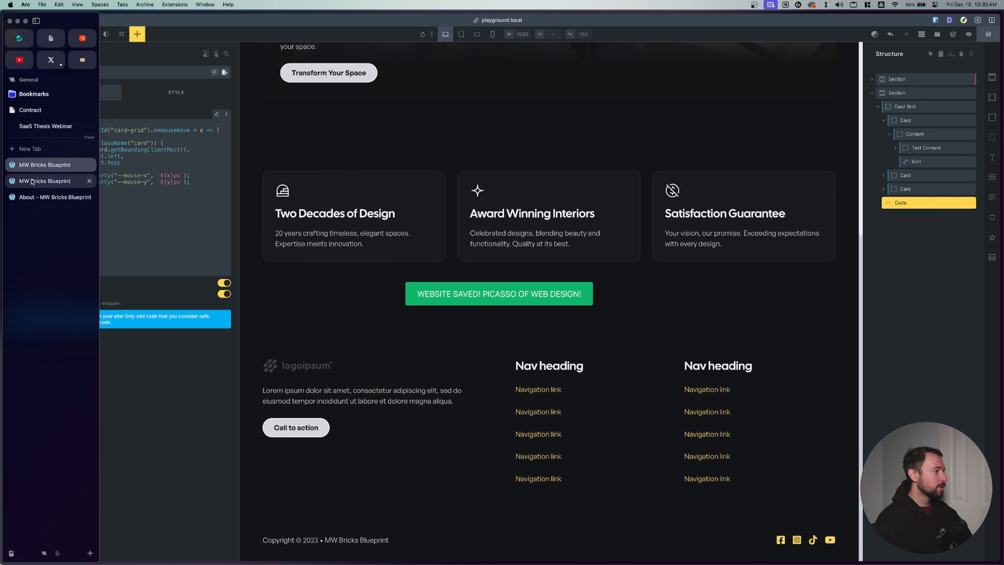
click(52, 183)
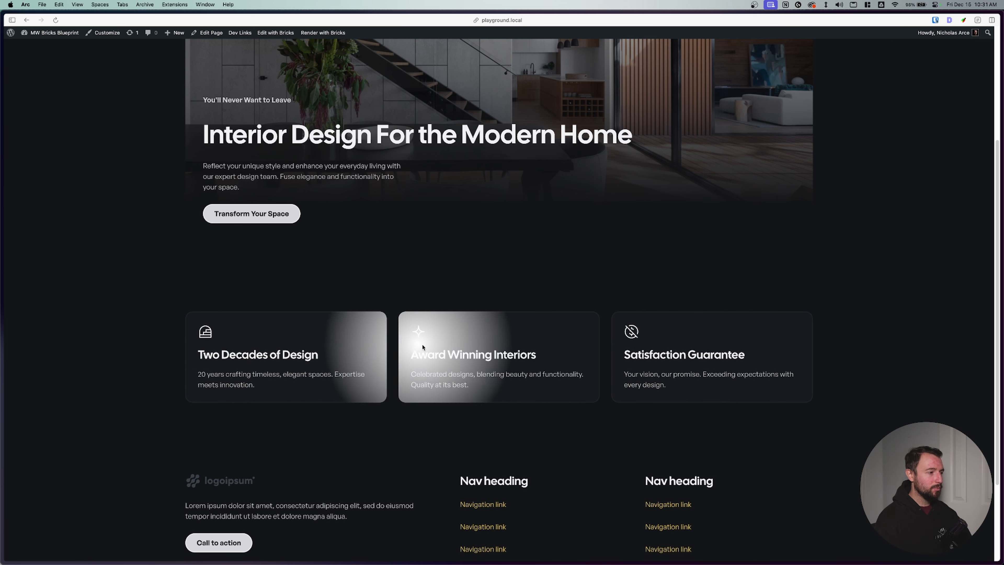
- Inspect the Award Winning Interiors card's ::after pseudo-element and its card__content block on the live page
click(29, 199)
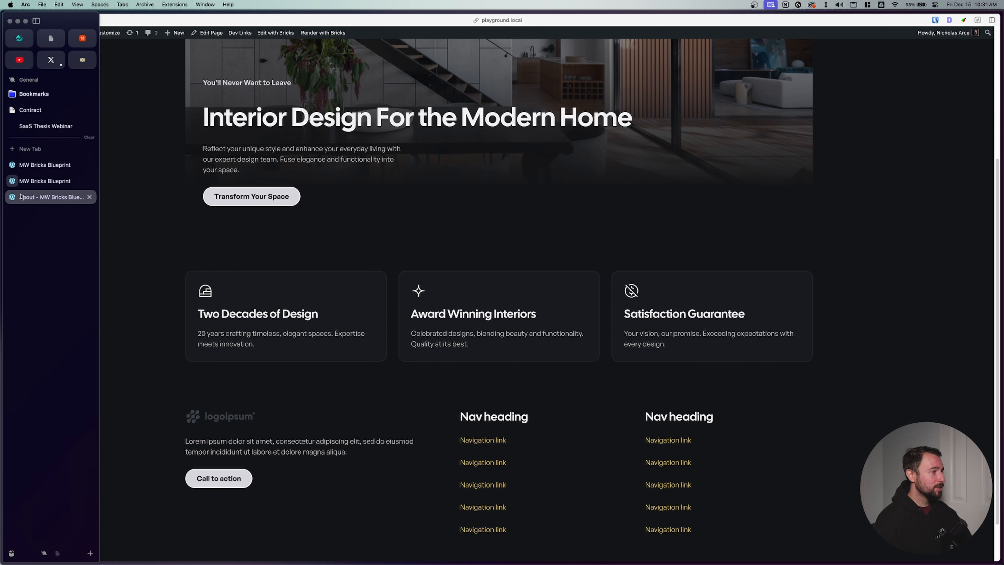
click(24, 182)
right_click(464, 312)
click(500, 452)
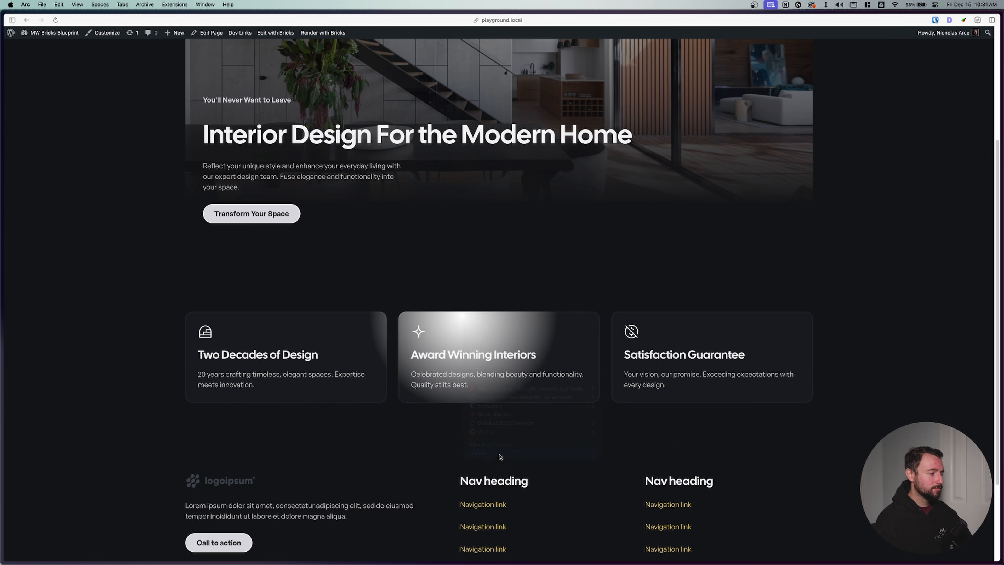
click(767, 39)
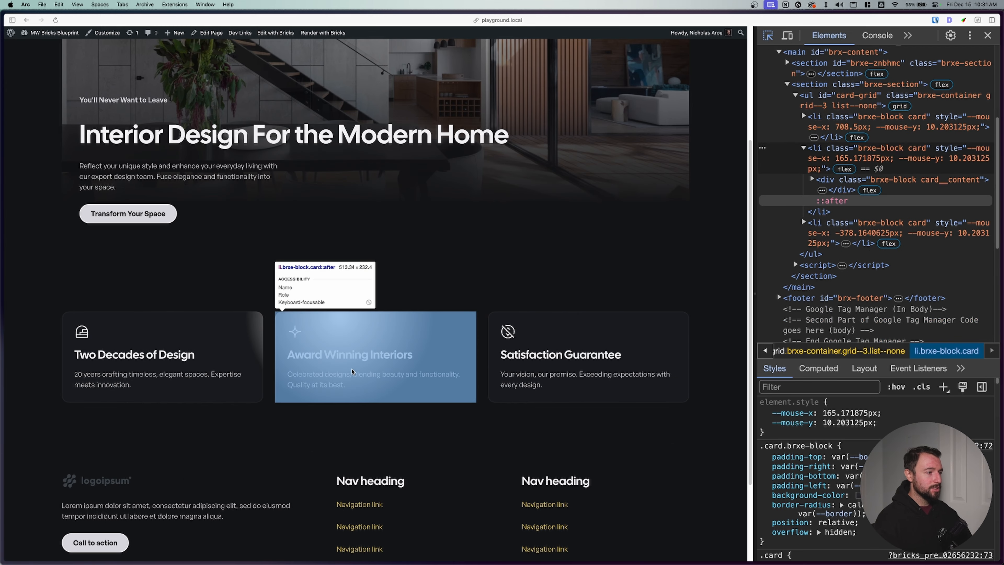
click(352, 370)
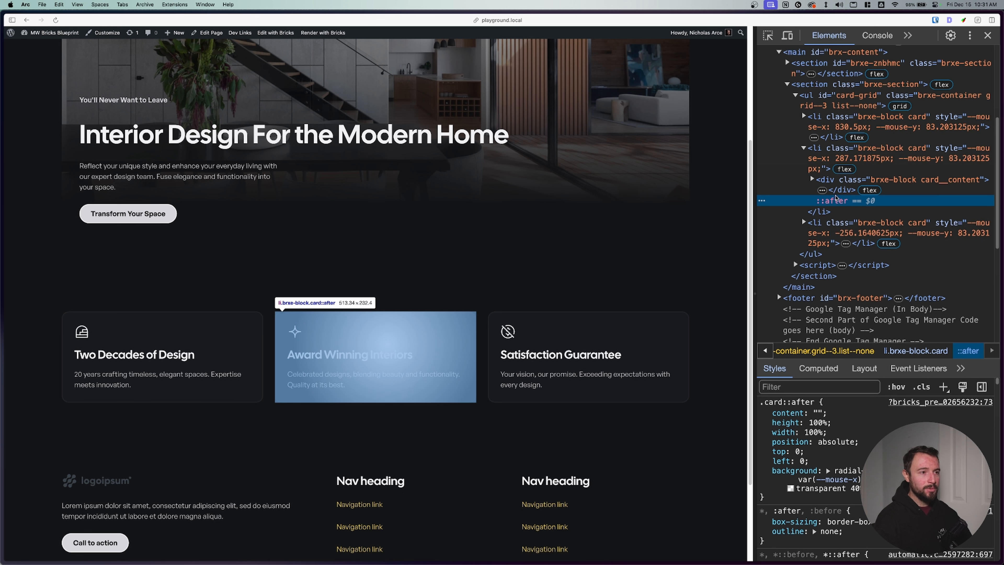
click(835, 186)
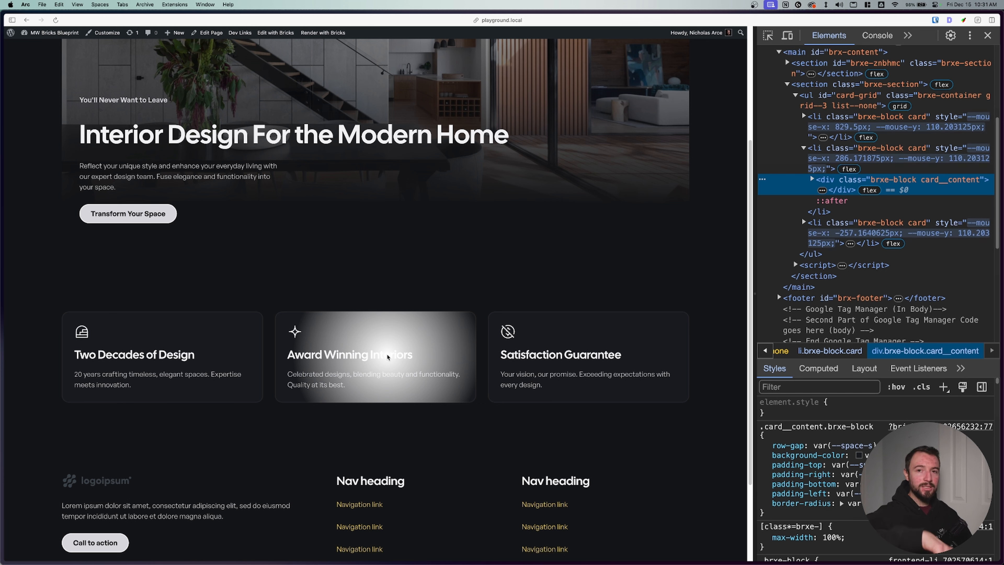
- Return to the Bricks builder and set the first Card block's z-index to 0 in its layout settings
mouse_move(2, 176)
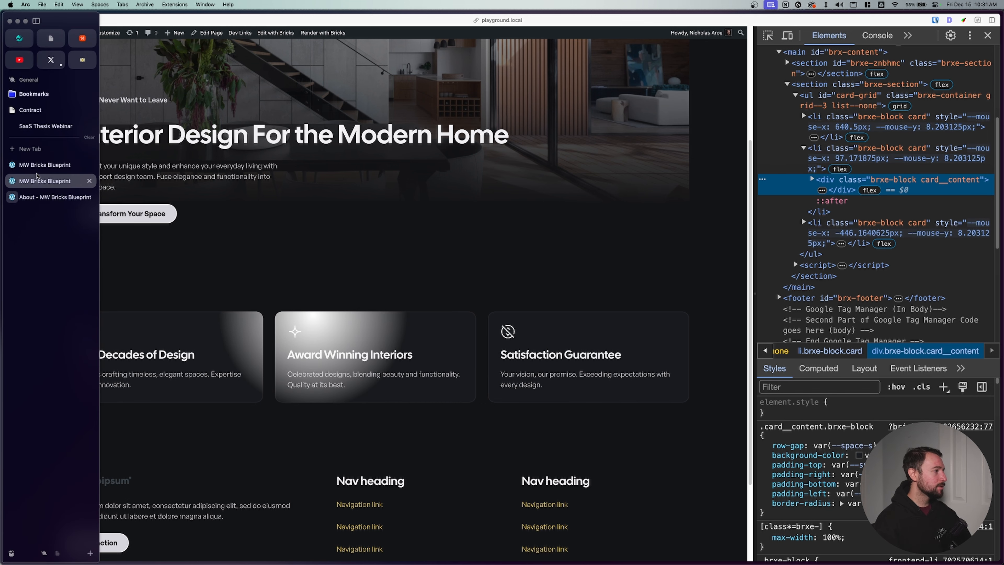
click(37, 165)
click(929, 120)
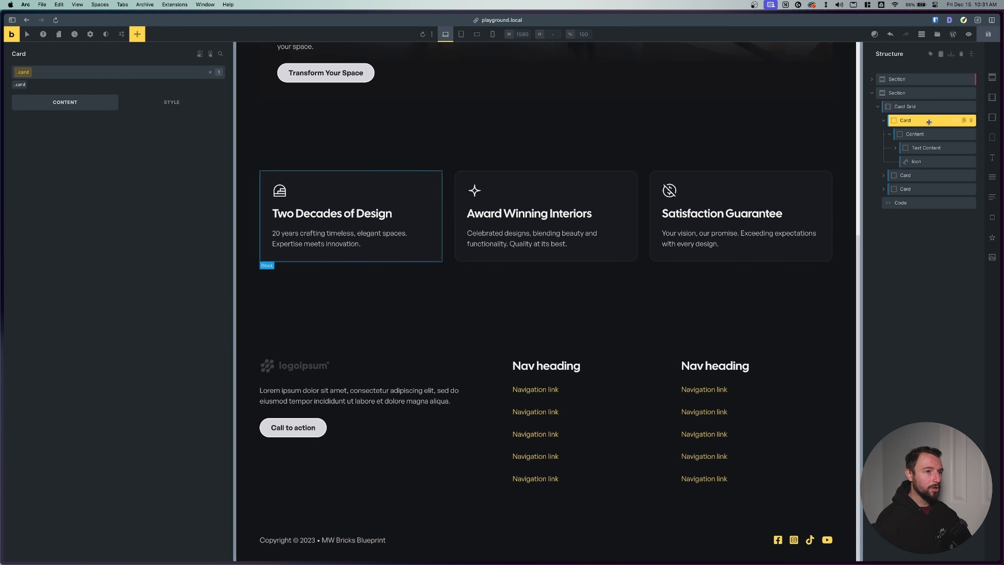
click(97, 102)
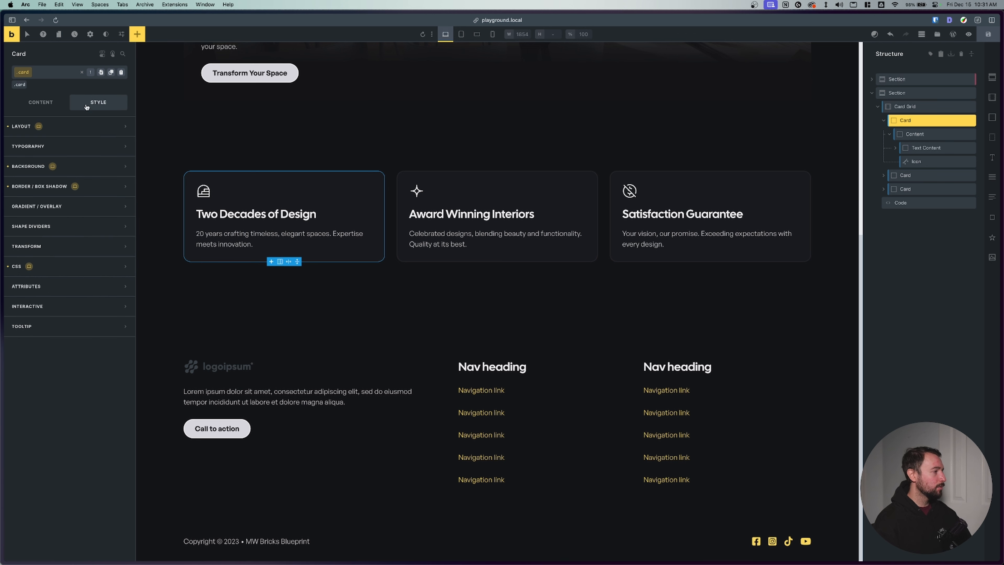
click(79, 126)
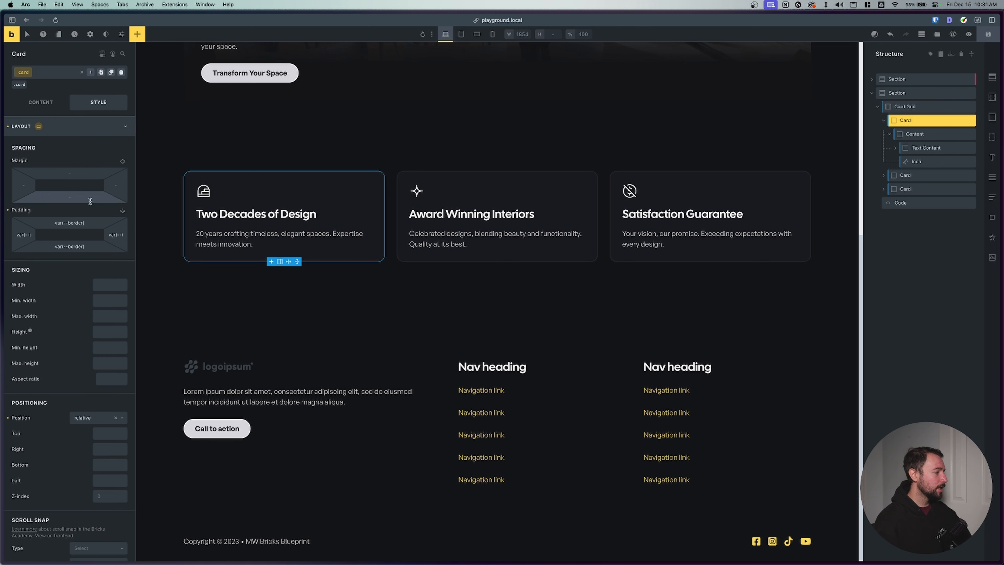
click(106, 495)
text(0)
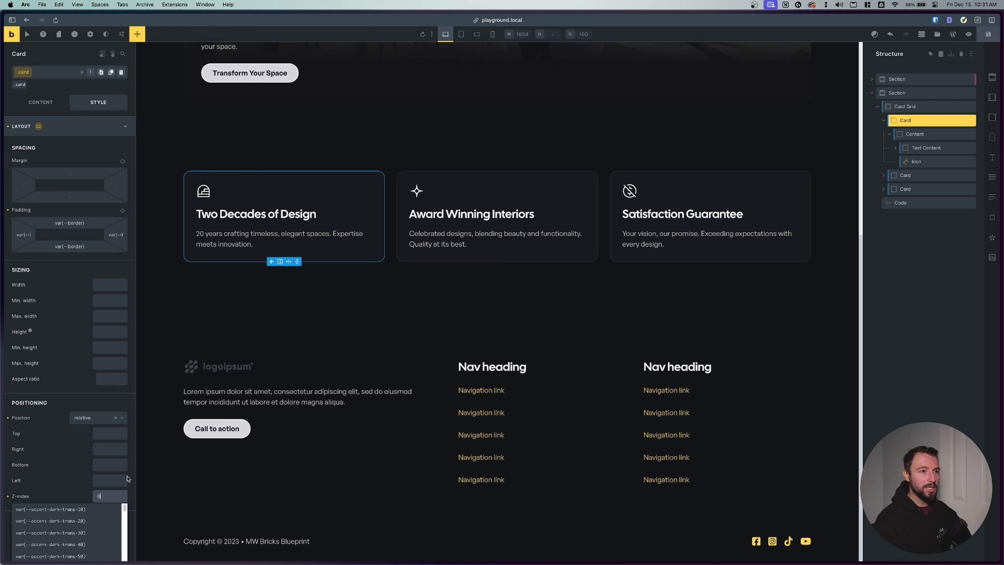
- Set the z-index of the first card's Content block to 2
click(922, 133)
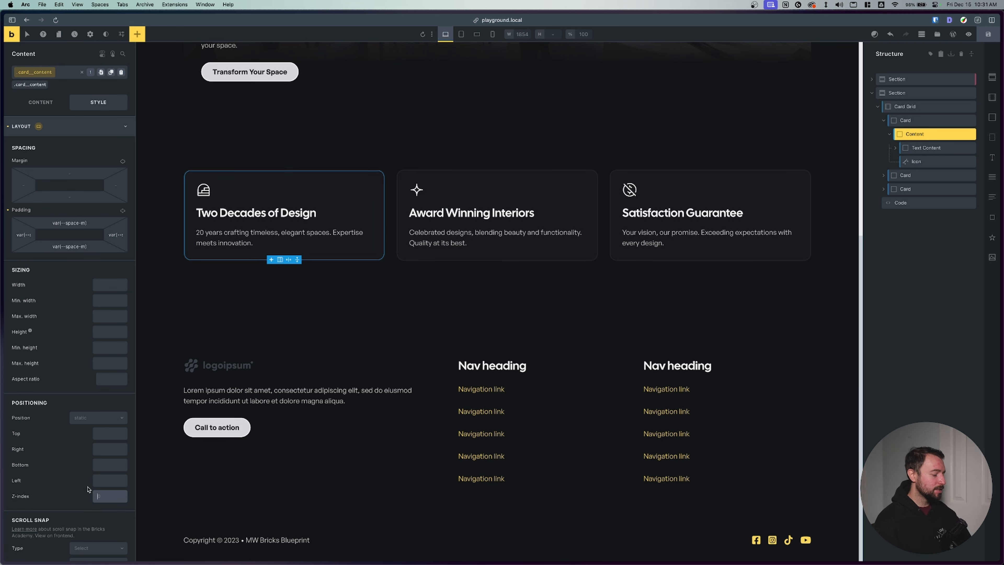
text(1)
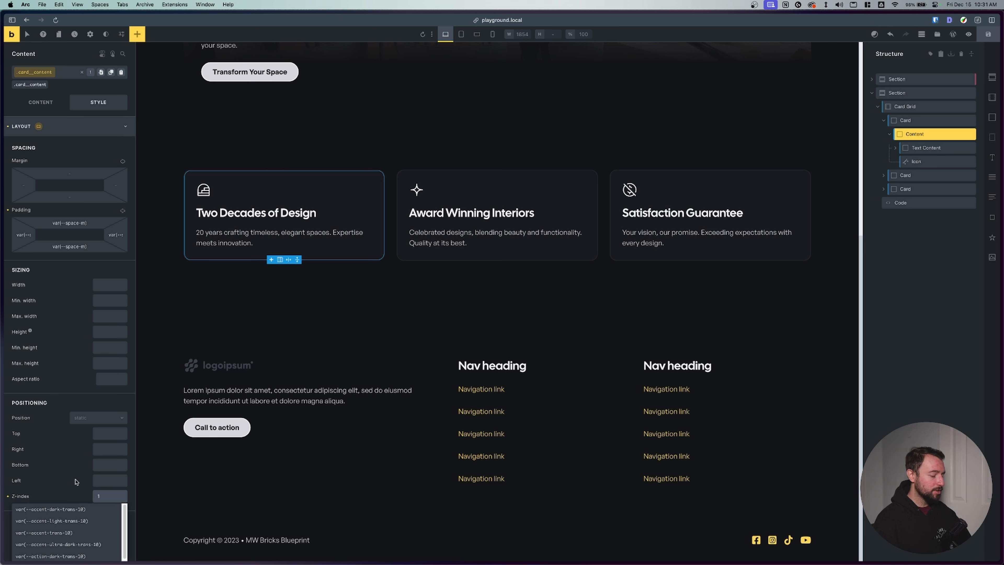
key(BackSpace)
text(2)
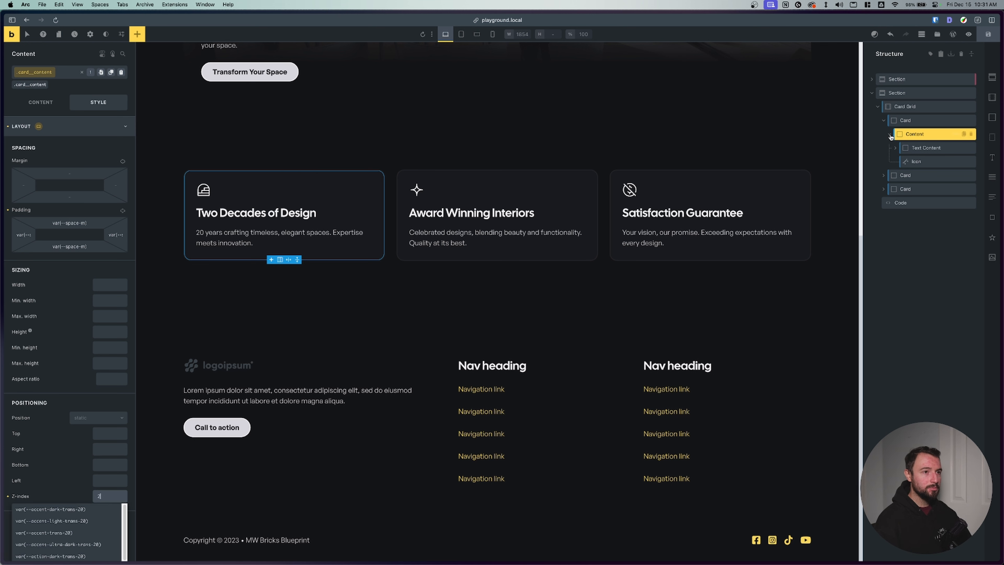
- Add z-index: 1 to the ::after rule in the Card's custom CSS, save, and reload the live page to test the glow
click(907, 121)
click(98, 125)
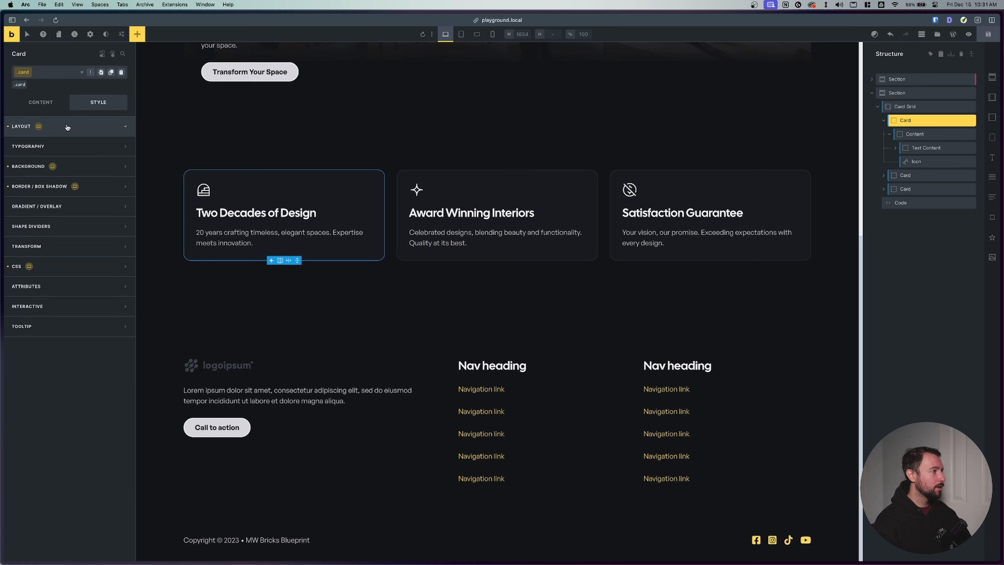
click(68, 266)
click(158, 447)
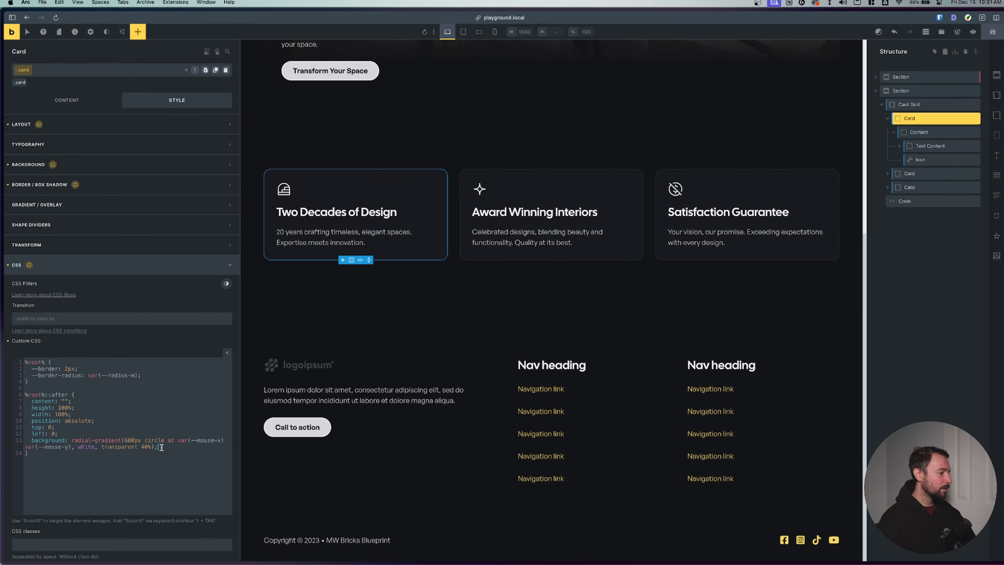
key(Return)
text(z-index: 1;)
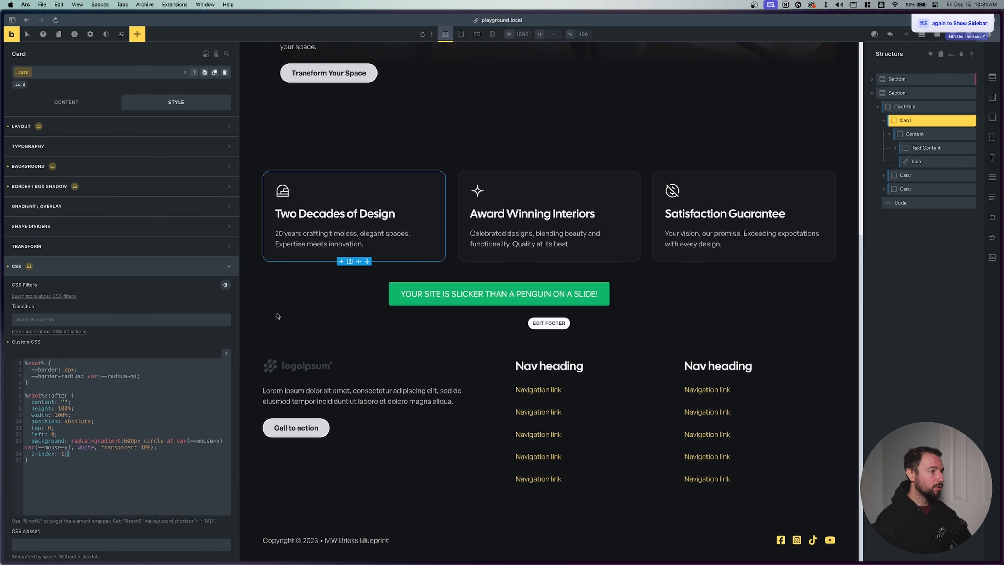
click(41, 180)
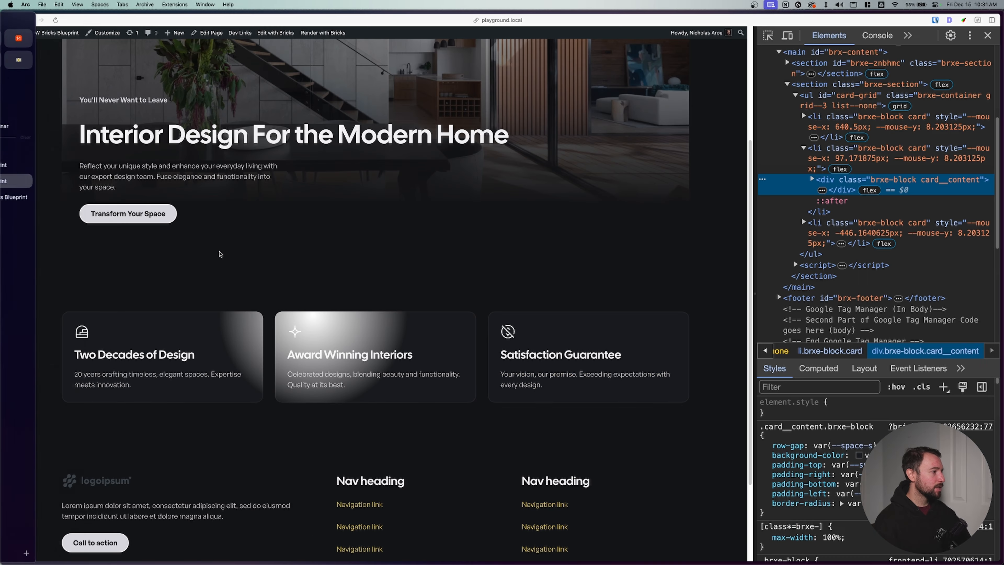
key(super+r)
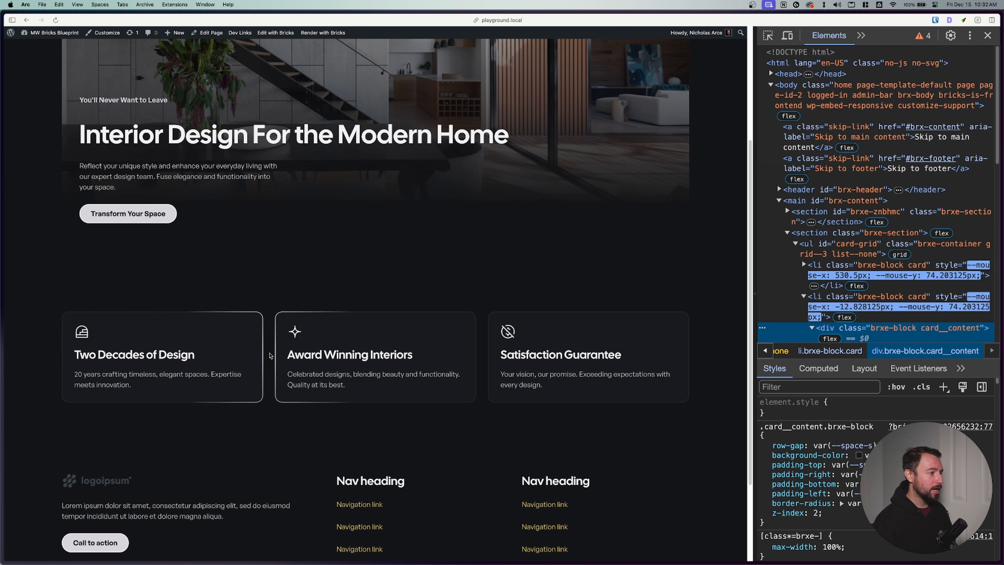
- Add a #card-grid:hover .card::after rule with opacity: 1 below the ::after rule in the Card's custom CSS
click(20, 171)
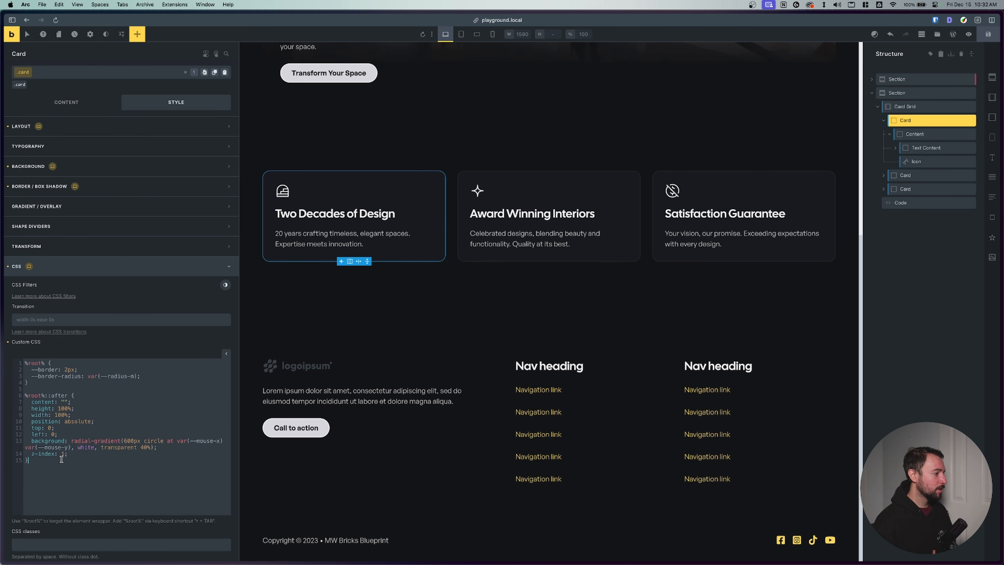
key(Return)
key(Return)
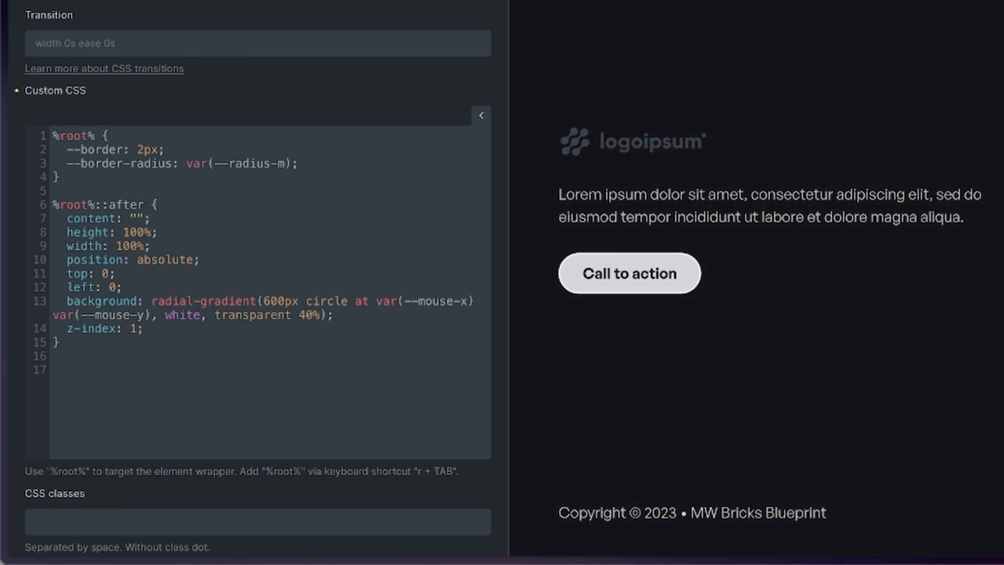
text(.card)
text(#)
text(-grid:)
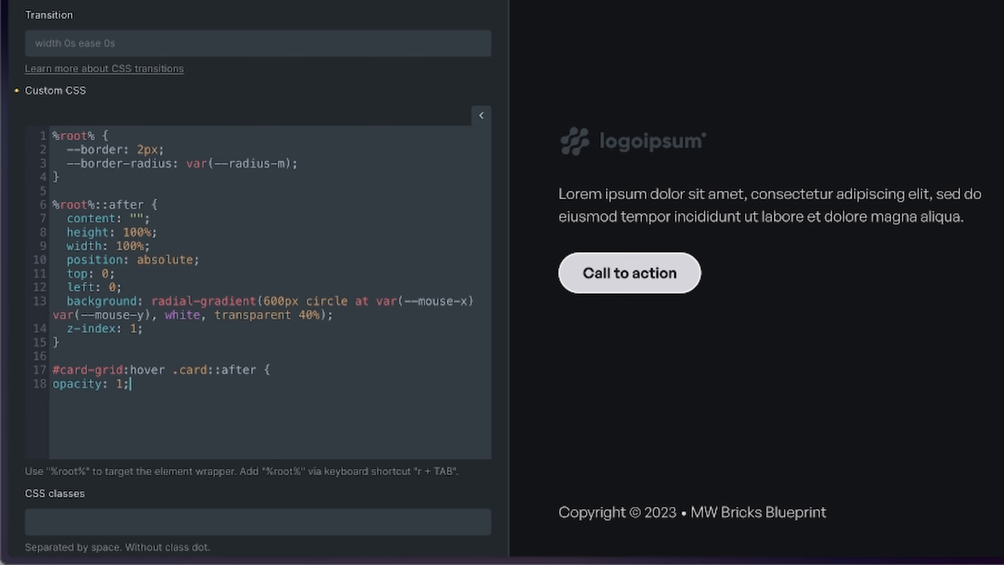
key(Return)
text(})
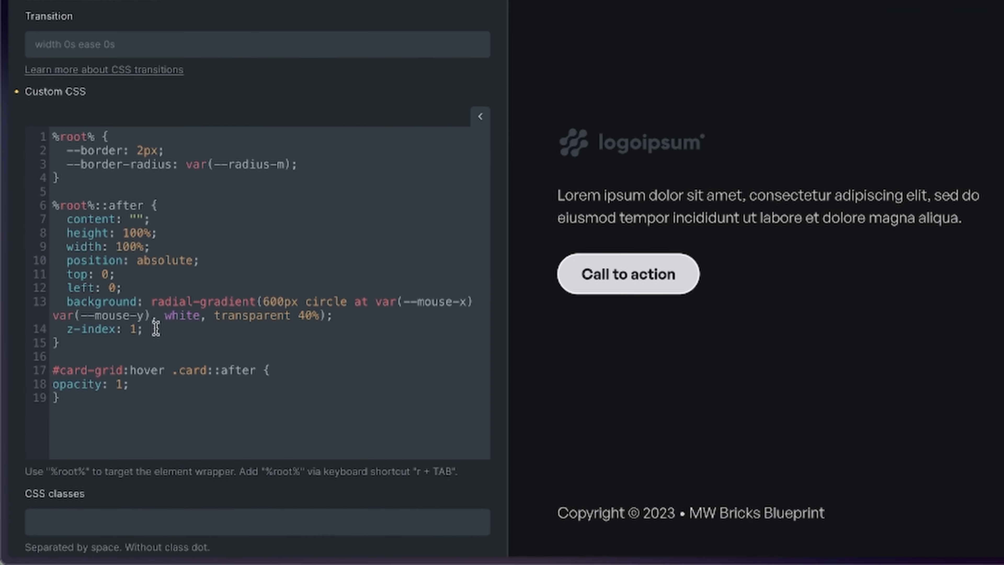
- Add an opacity declaration after z-index in the Card's ::after rule, test the hover on the live page, and return to the Bricks builder
click(156, 328)
key(Return)
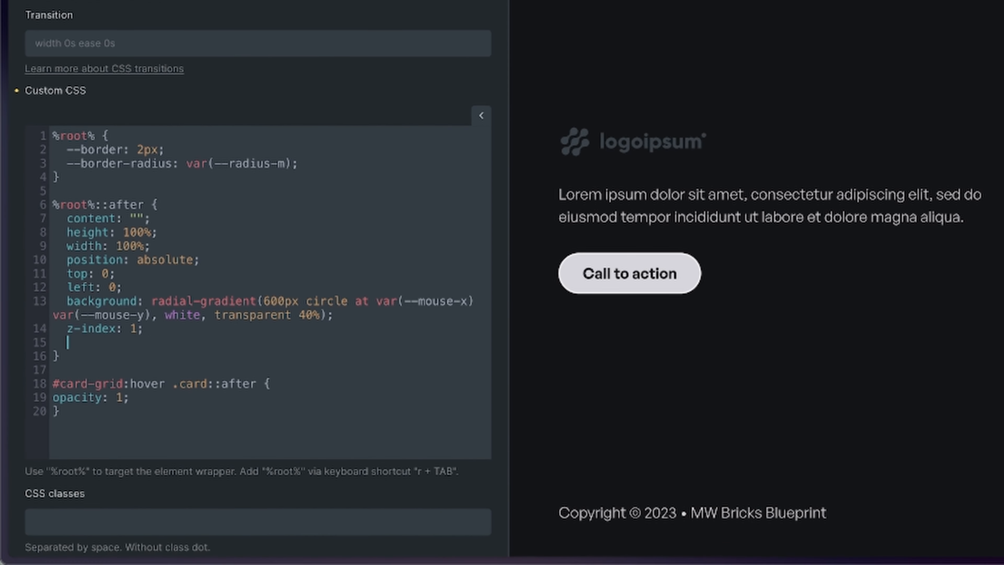
text(opacity:)
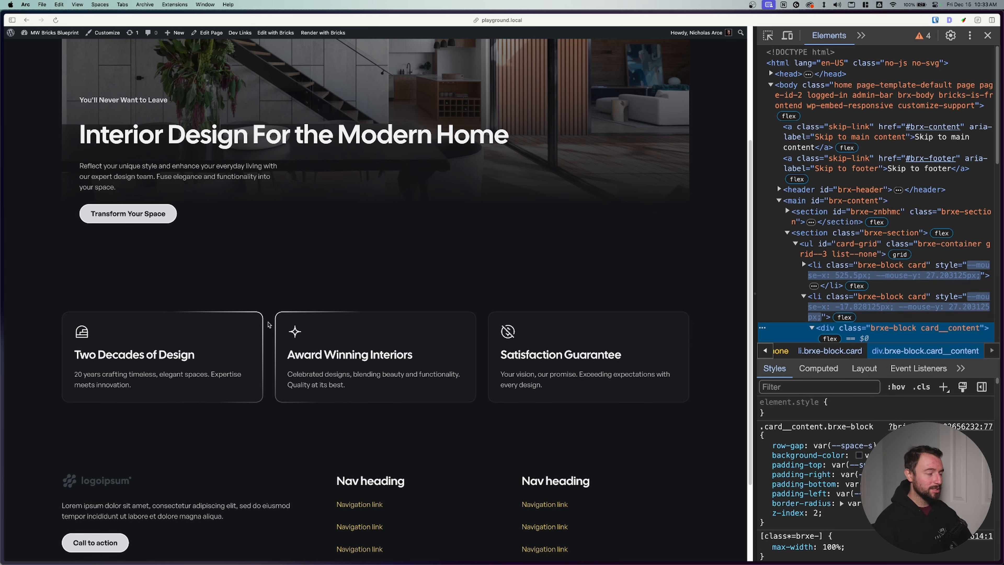
mouse_move(2, 199)
click(42, 166)
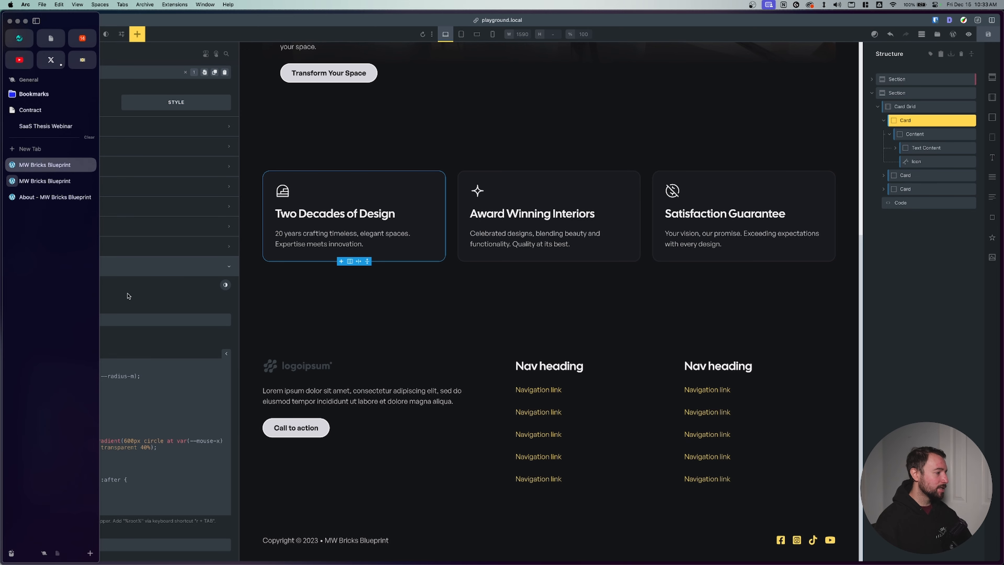
- Add transition: opacity 500ms to the Card's ::after rule, check the hover fade on the live page, and return to the builder
click(91, 460)
key(Return)
text(tra)
text(nios)
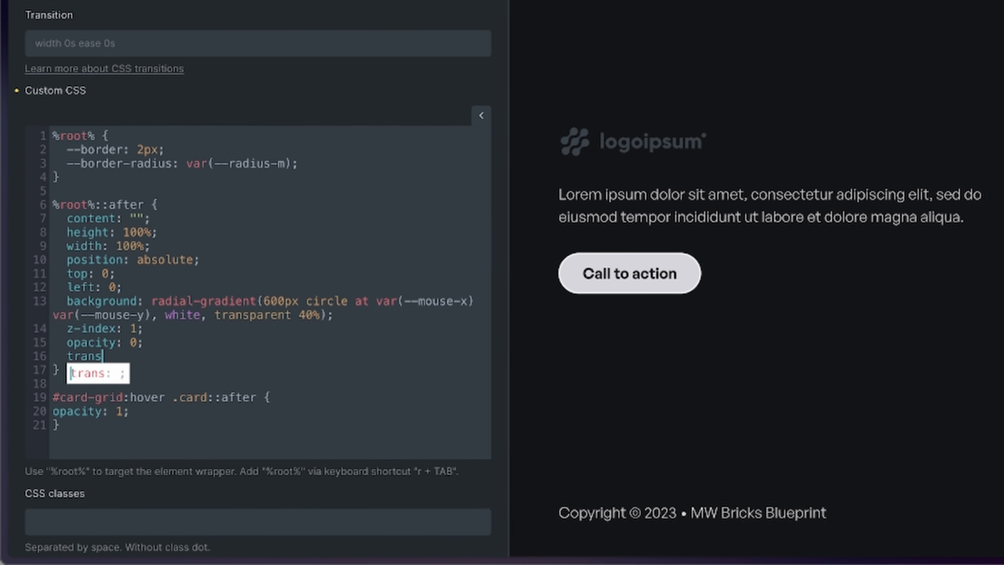
key(Tab)
text(opacity)
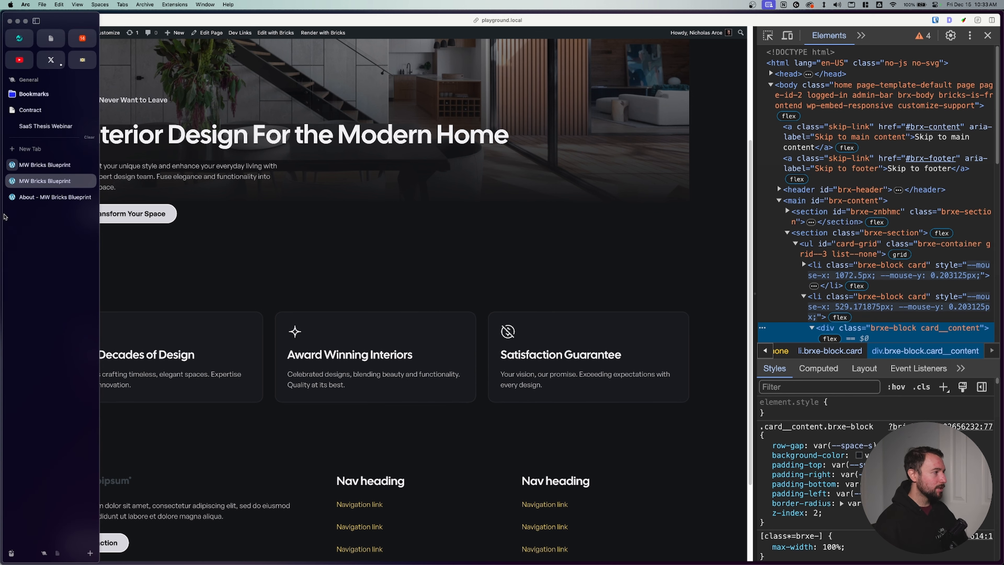
click(29, 169)
- Set the top and bottom padding of the section containing the card grid to unset
click(718, 147)
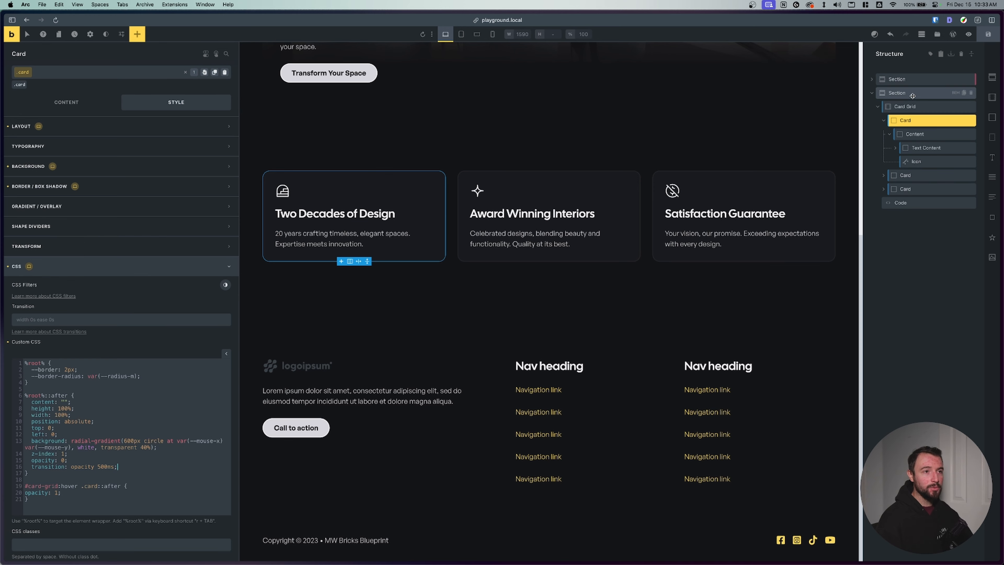
click(131, 121)
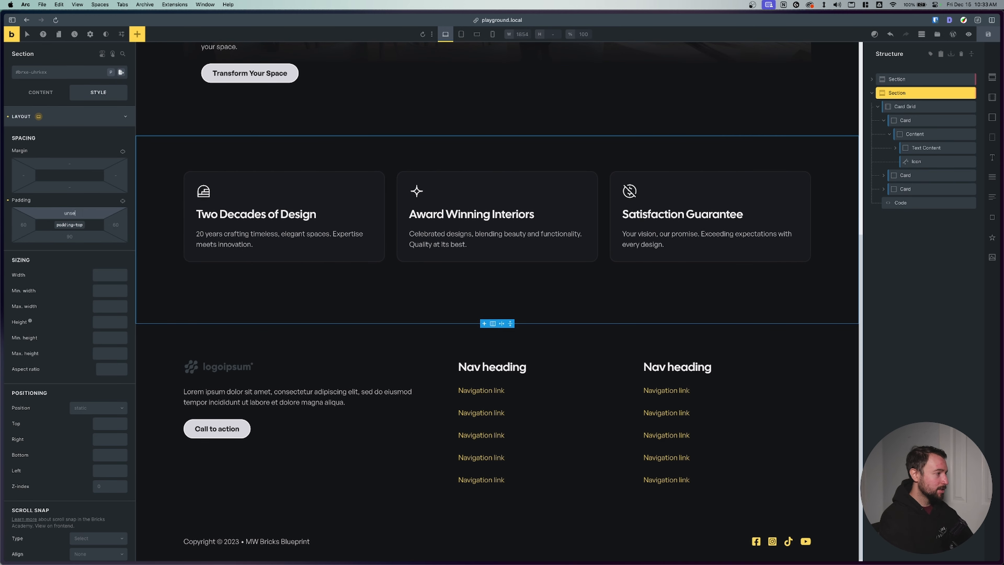
text(t)
click(95, 239)
text(unset)
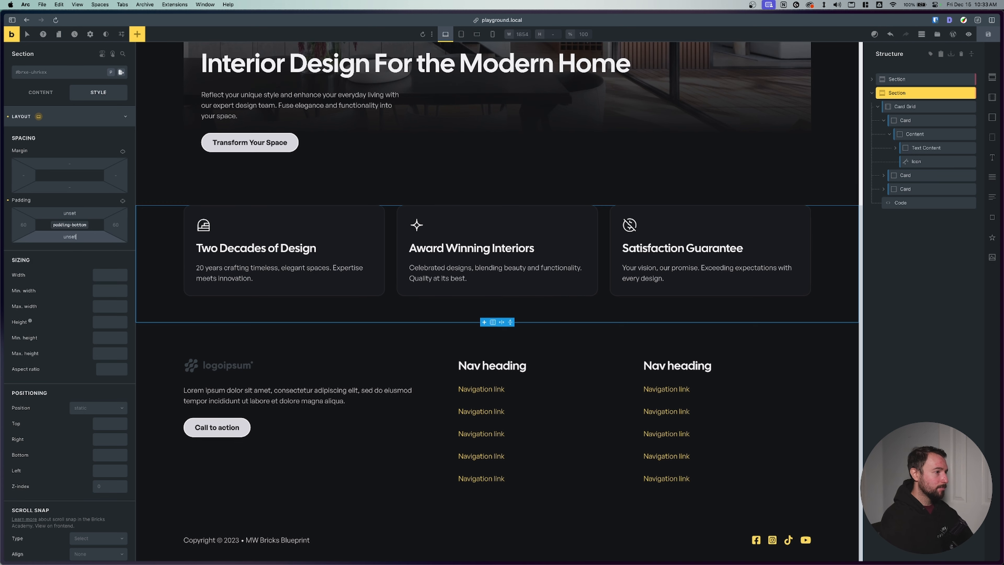
- Set the Card Grid's top and bottom padding to var(--space-m) at the ID level and save the page
click(915, 107)
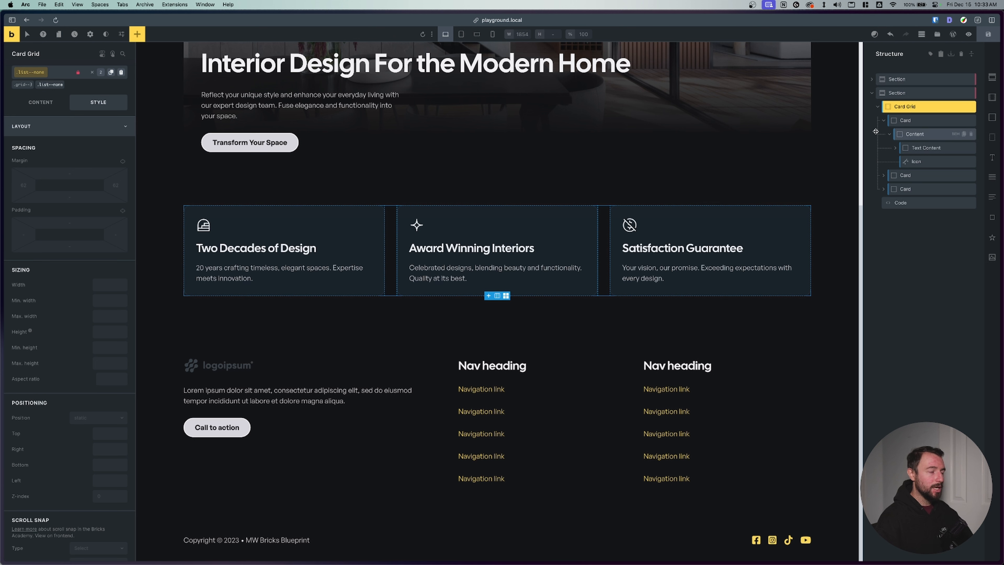
click(50, 85)
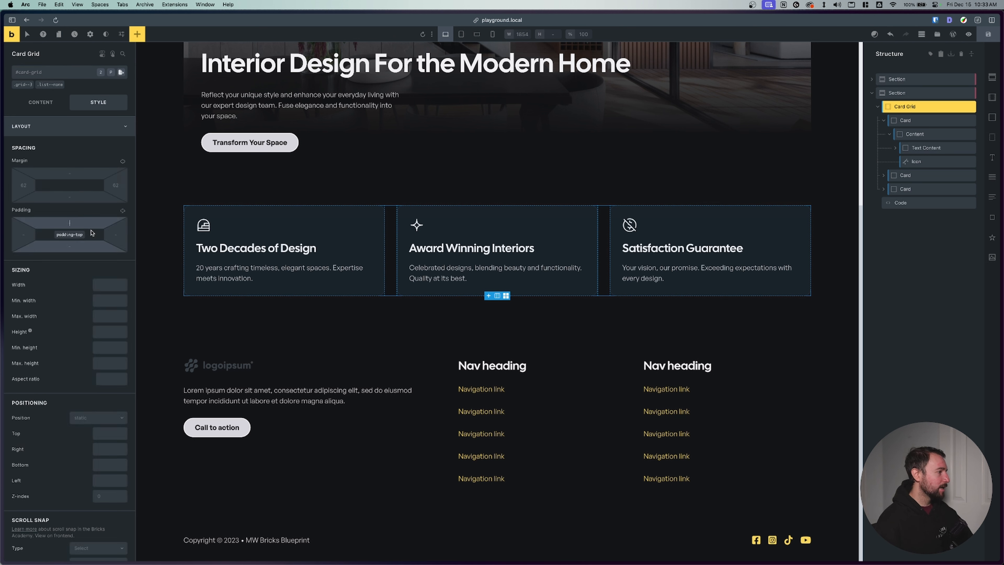
text(--space)
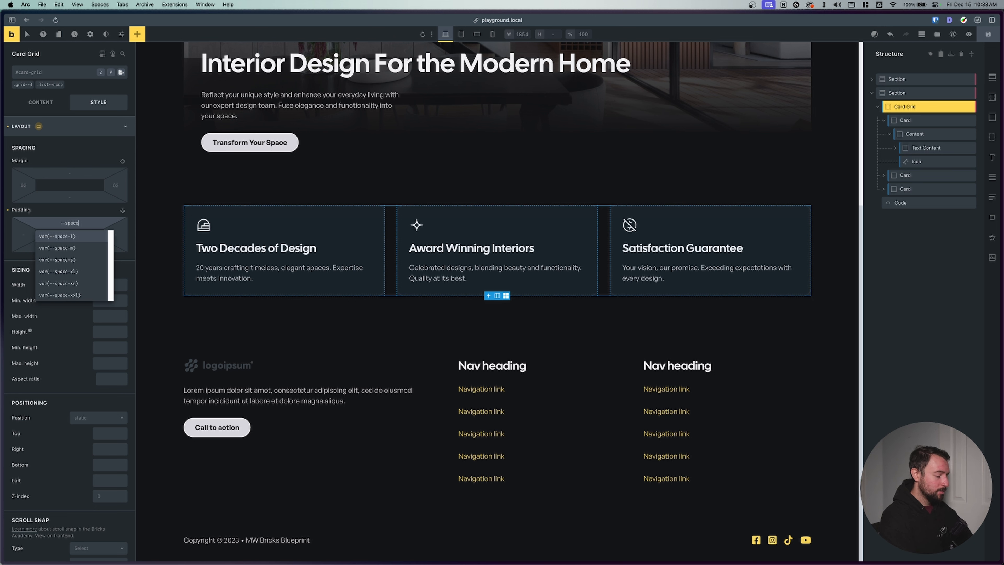
key(Down)
key(Return)
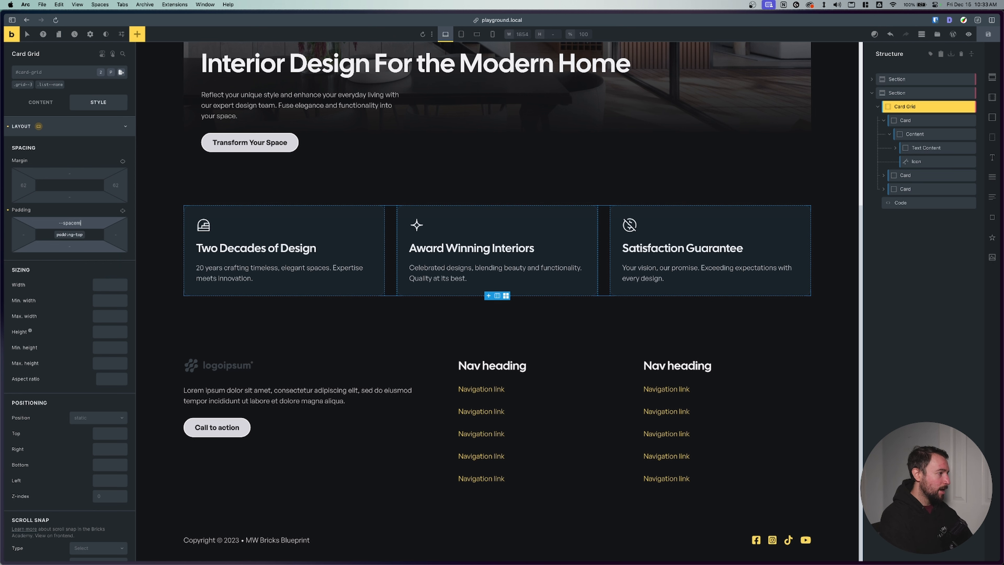
key(super+a)
key(super+c)
click(79, 247)
key(super+v)
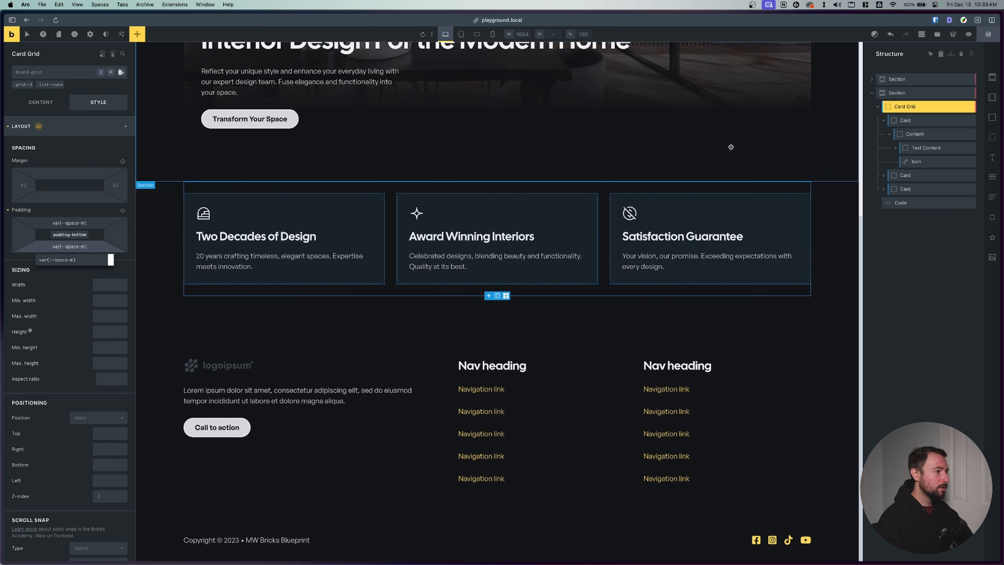
key(super+s)
- Test the border glow around the cards on the live page, then return to the Bricks builder
mouse_move(2, 176)
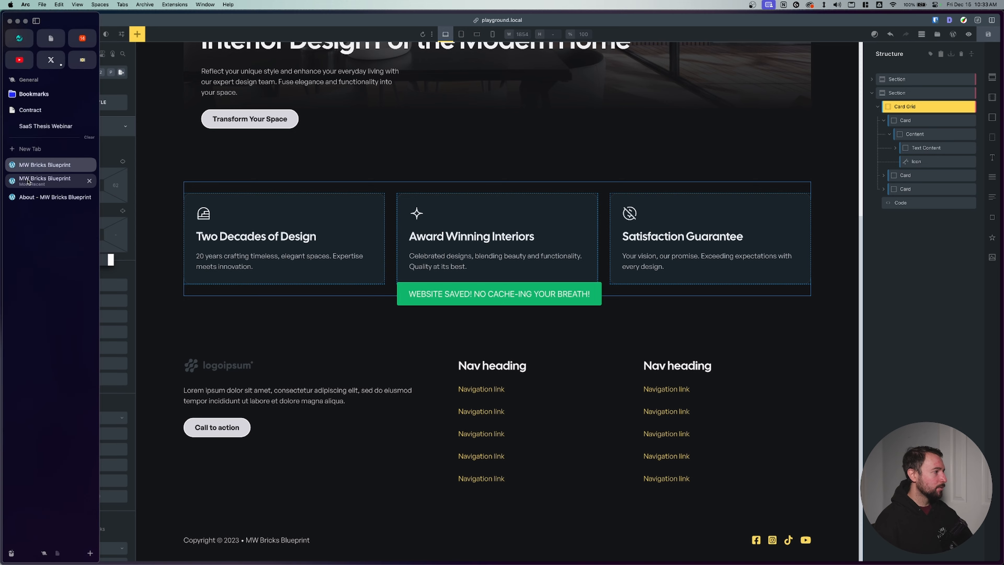
click(46, 181)
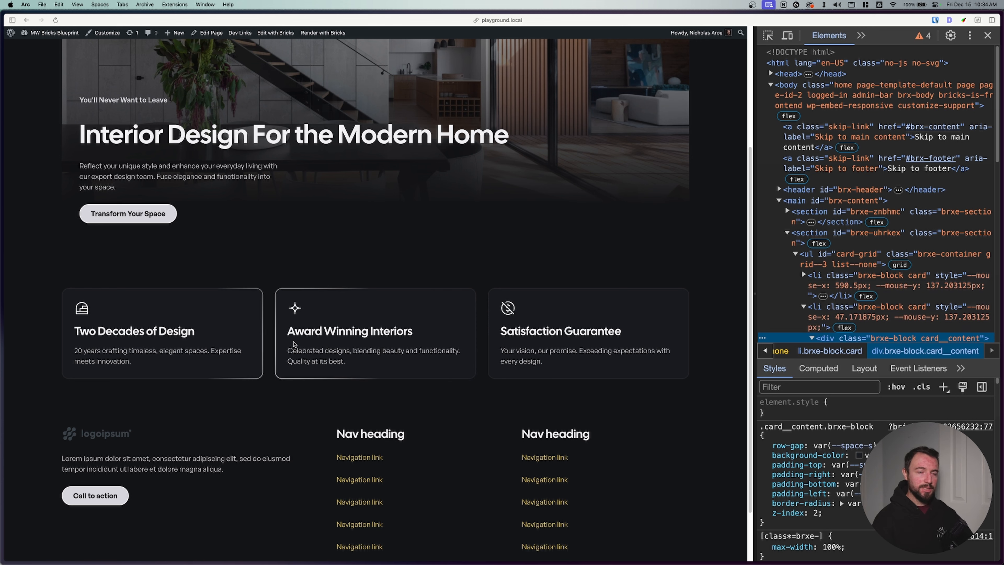
mouse_move(2, 215)
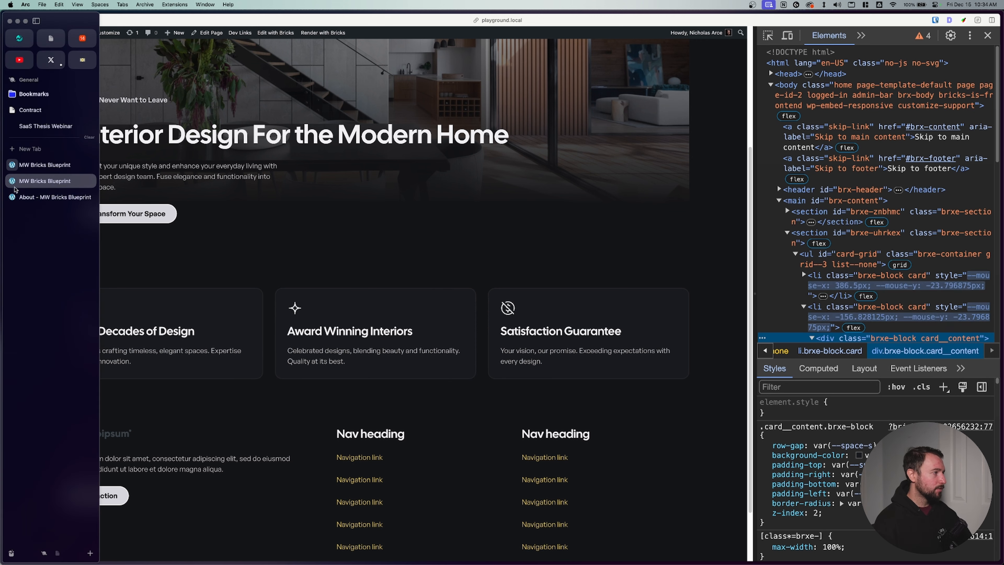
click(46, 165)
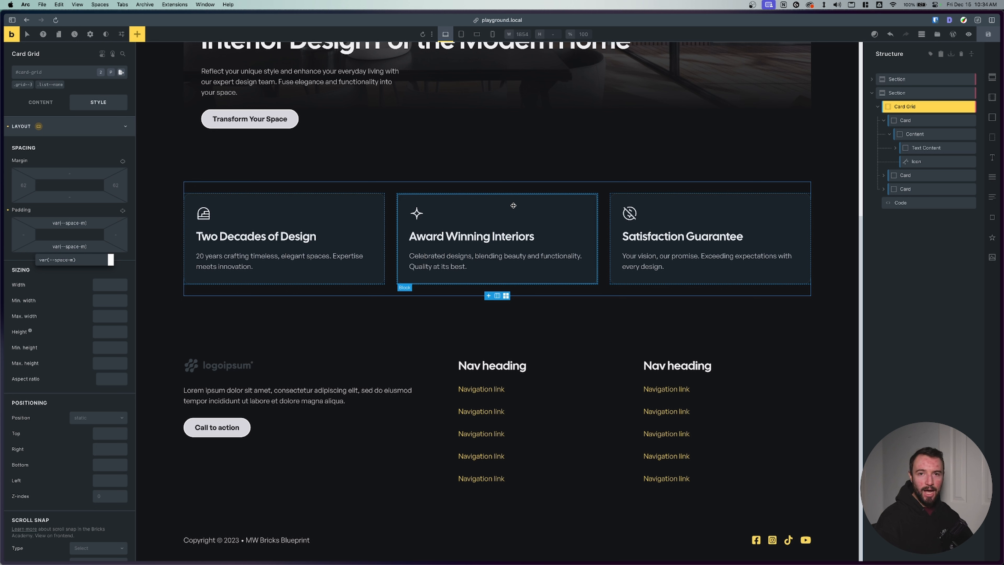
- Declare --border-glow-size: 600px in the %root% rule of the first Card's custom CSS
click(913, 120)
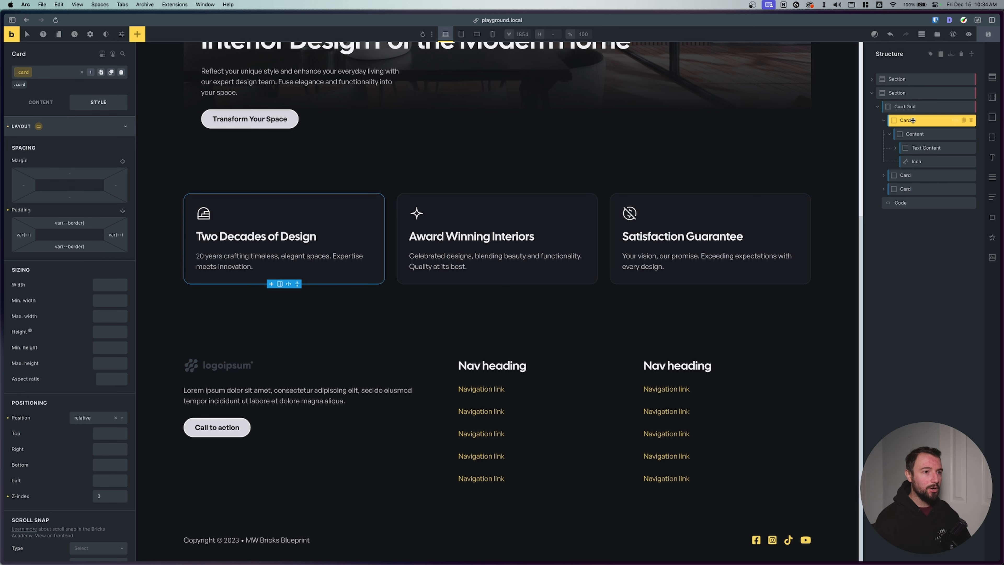
click(106, 130)
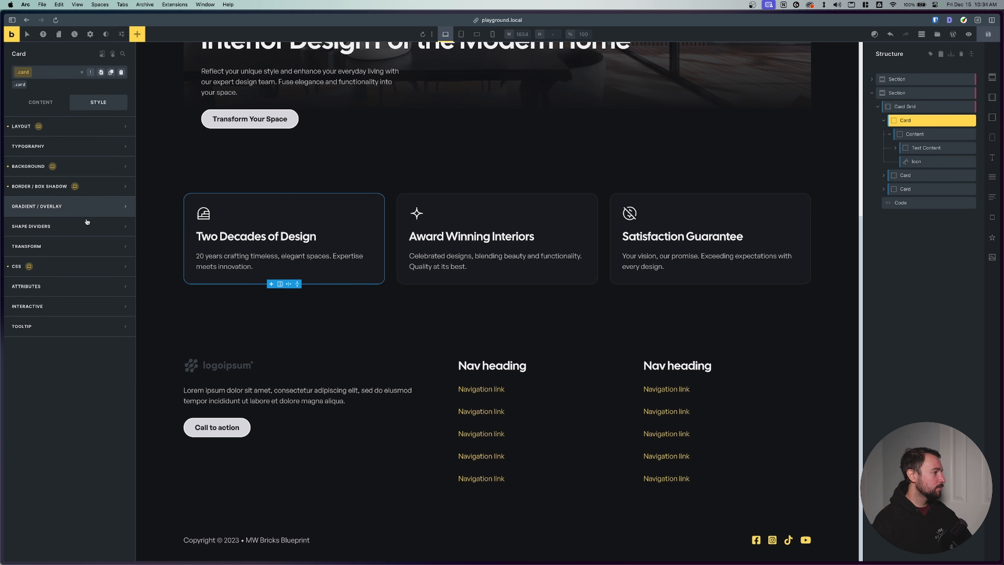
click(67, 271)
click(151, 378)
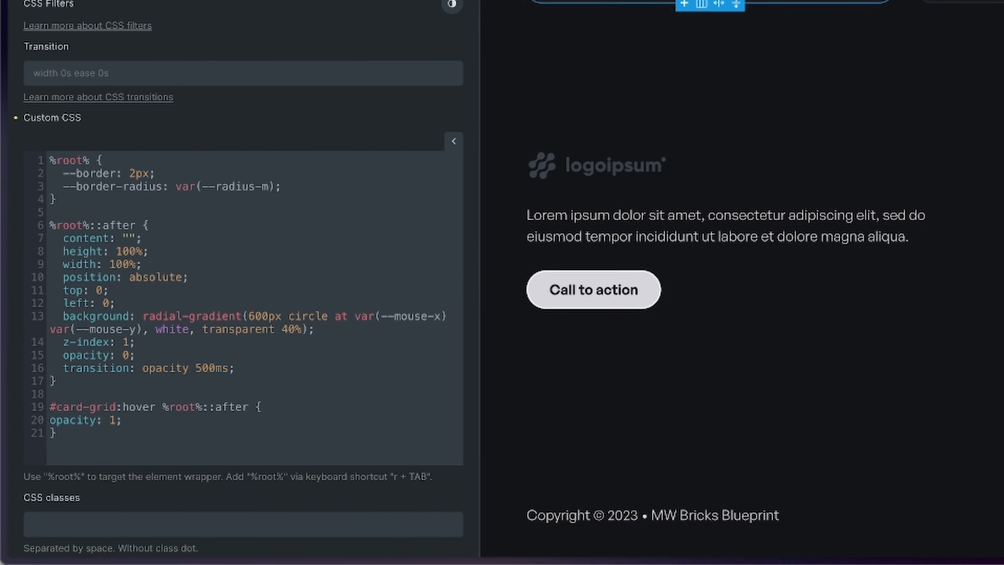
key(Return)
text(--border-glow-size:)
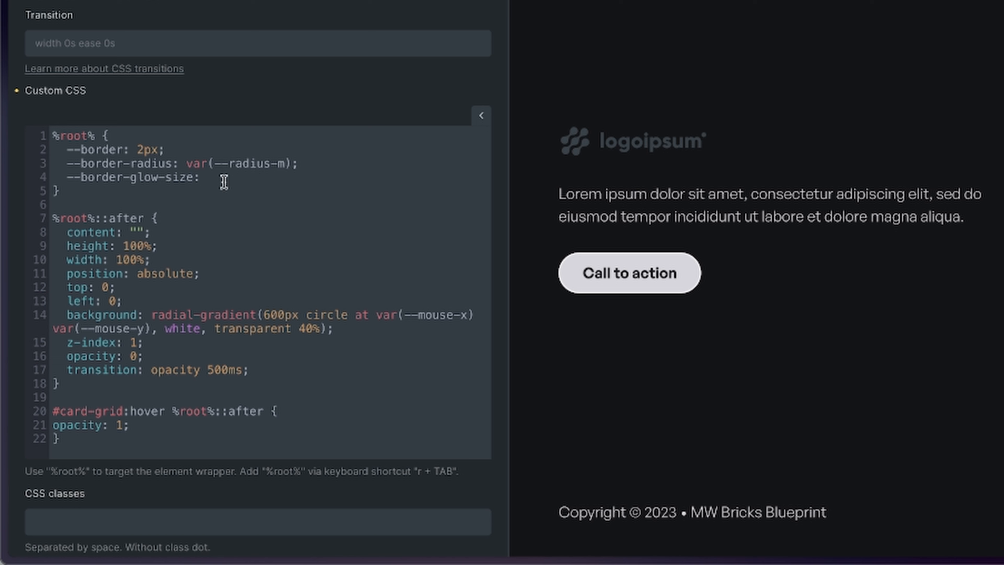
text(600)
text(;)
- Replace the fixed 600px in the ::after radial gradient with var(--border-glow-size)
drag(189, 178, 62, 177)
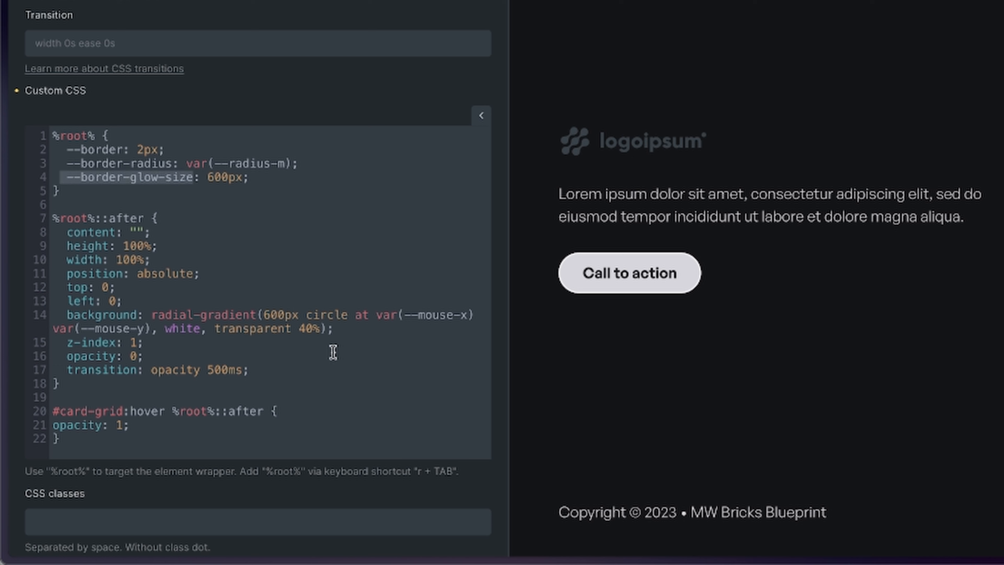
drag(298, 316, 264, 315)
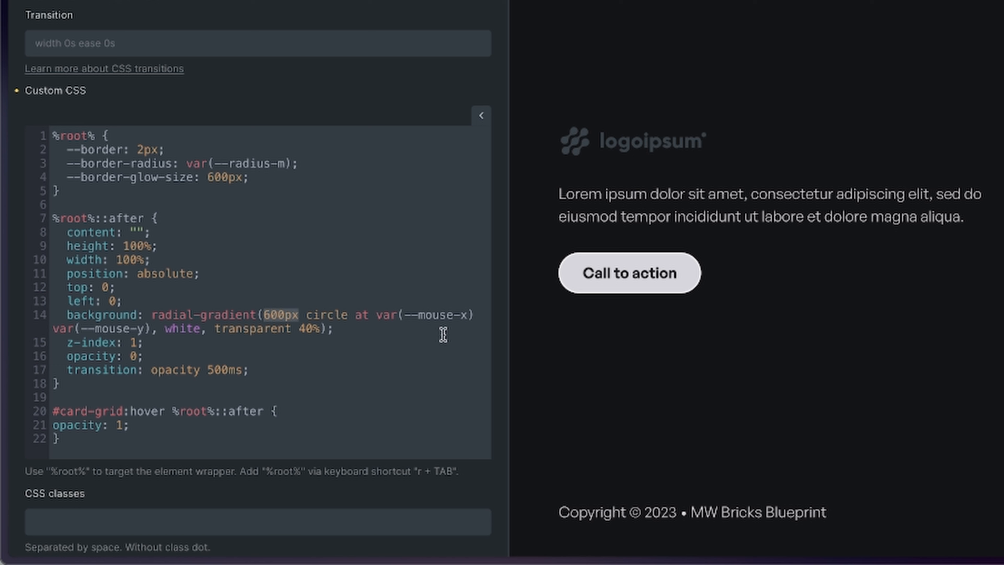
text(var())
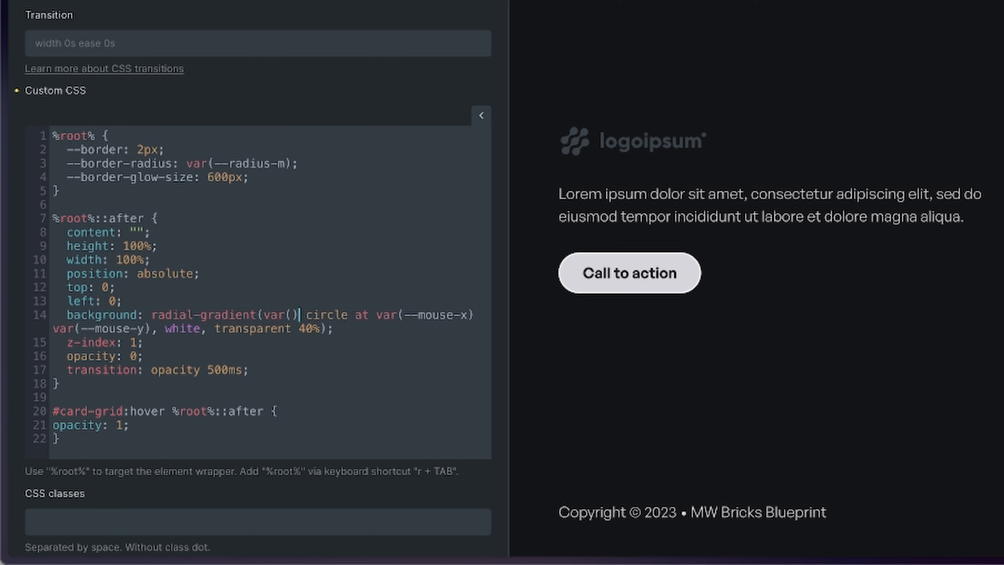
key(ctrl+v)
key(BackSpace)
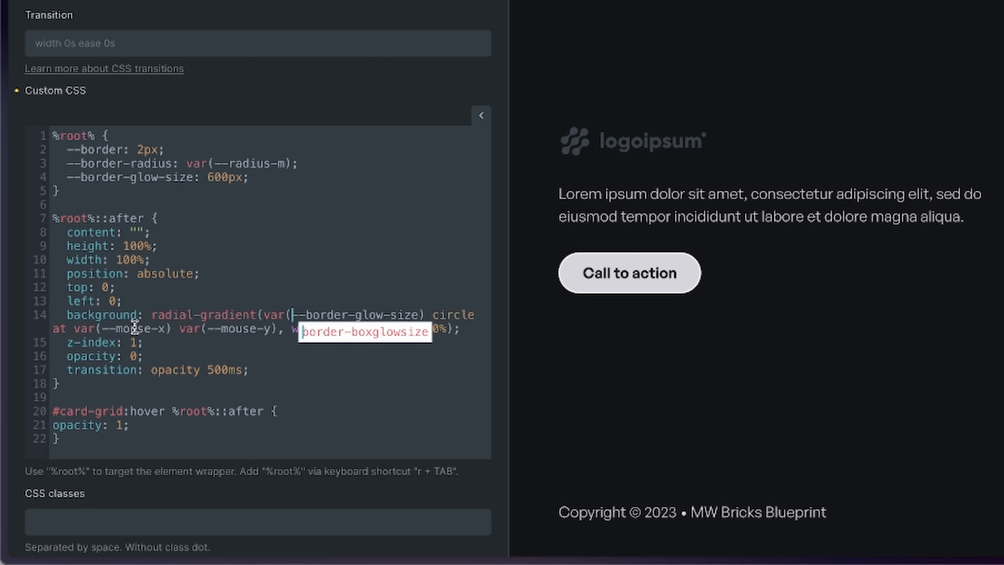
click(203, 285)
- Declare --border-glow-color: white below the glow size variable in the Card's %root% rule
double_click(309, 325)
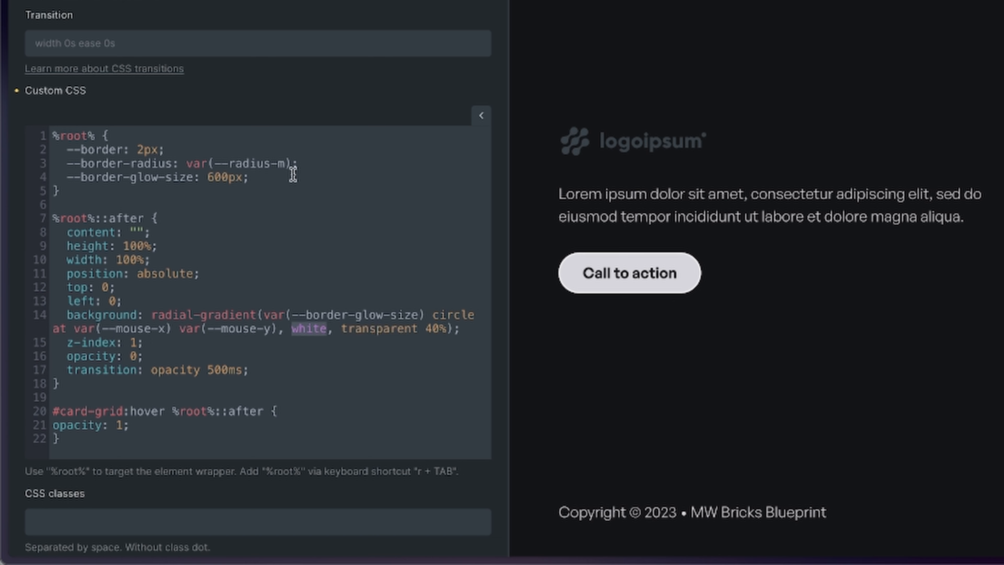
click(292, 174)
key(Return)
text(--border-gl)
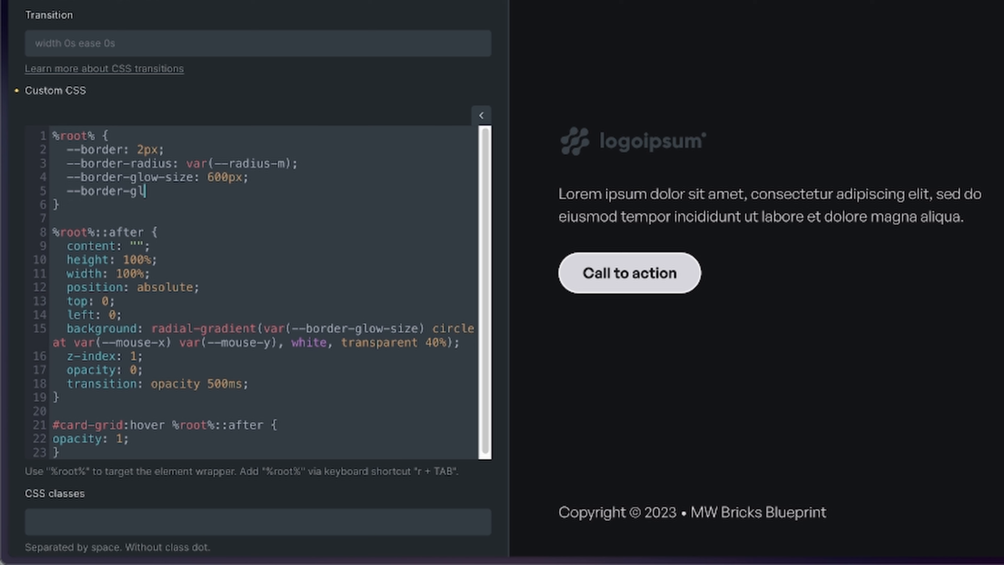
text(ow-color: white;)
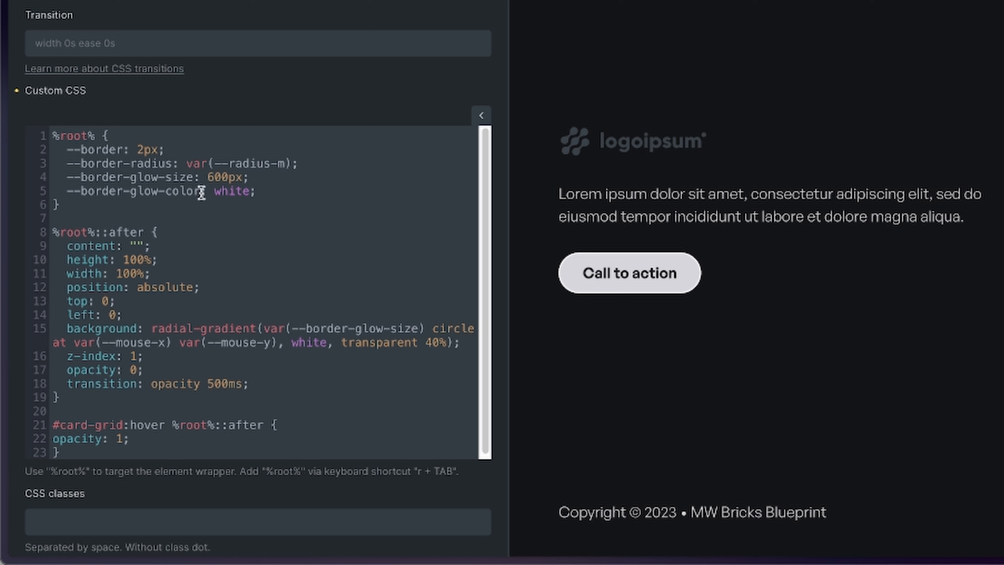
- Replace white in the ::after radial gradient with var(--border-glow-color)
drag(200, 192, 67, 191)
double_click(319, 341)
text(var()
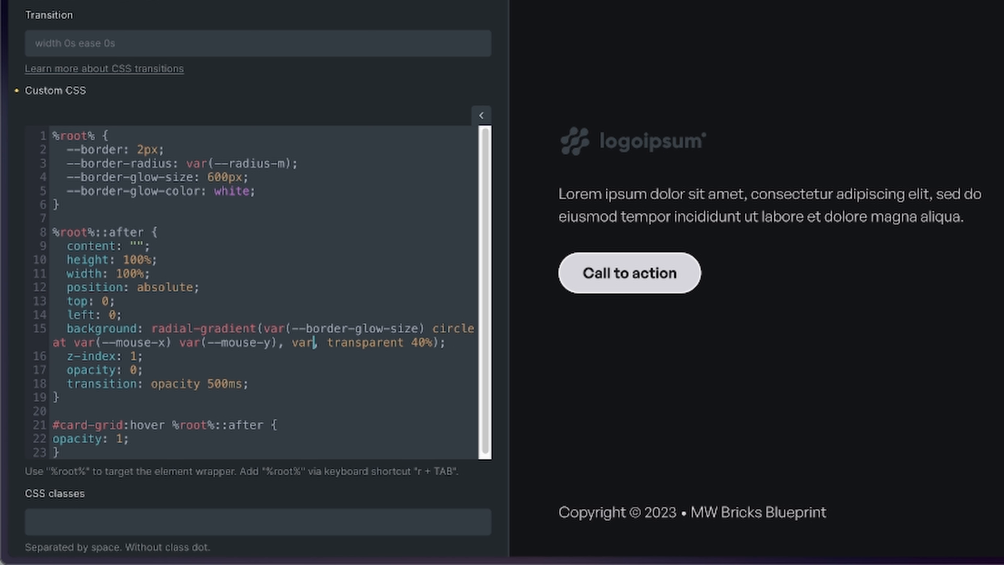
key(ctrl+v)
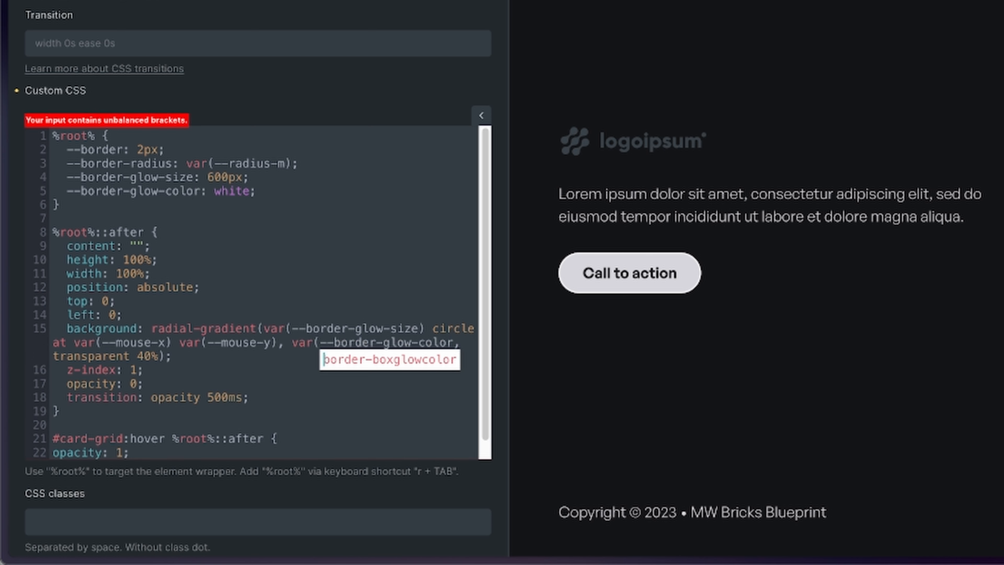
text())
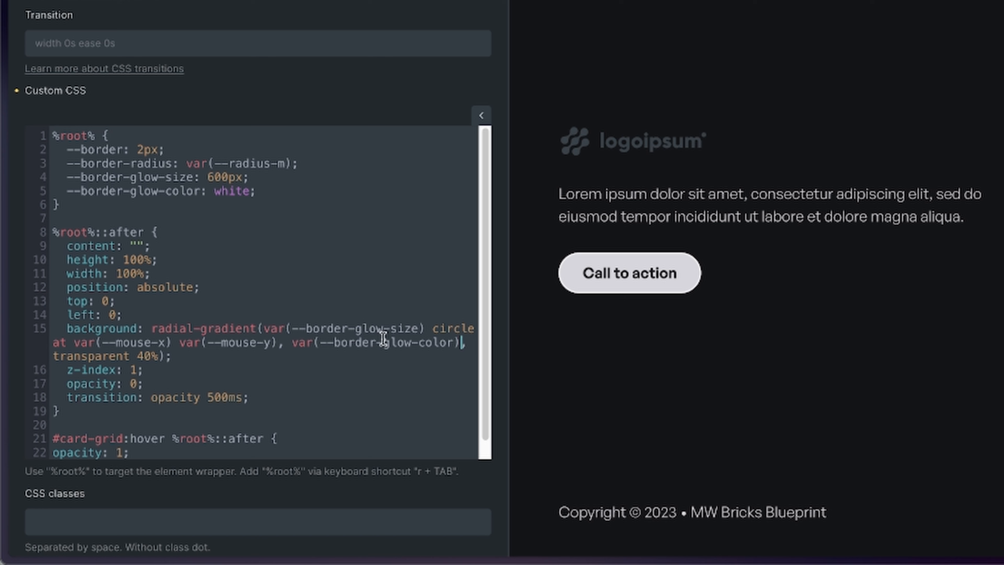
- Declare --border-glow-opacity: 0.5 in the %root% rule, use var(--border-glow-opacity) as the #card-grid:hover rule's opacity, and save
key(Return)
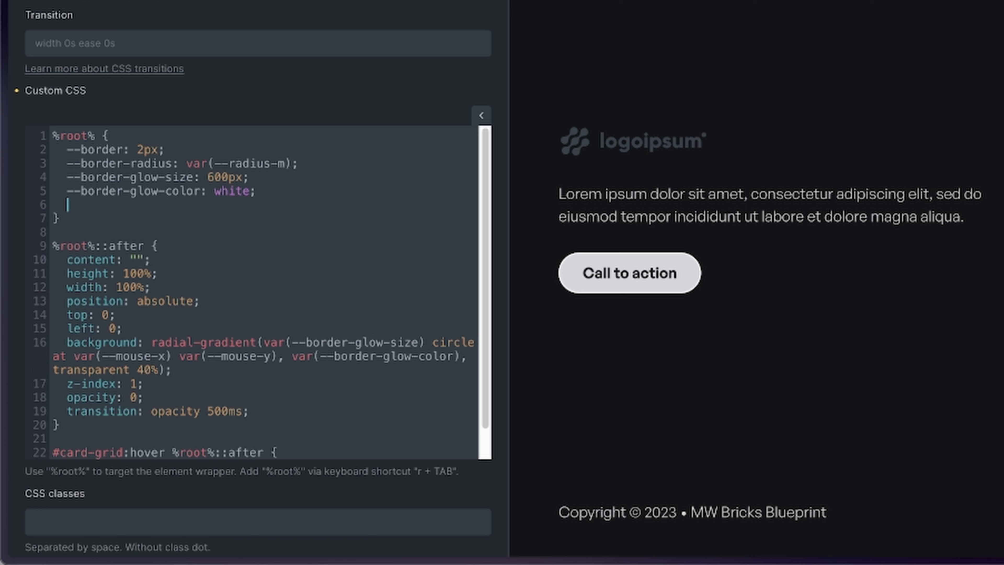
text(--border-glow-opacity: 0.5;)
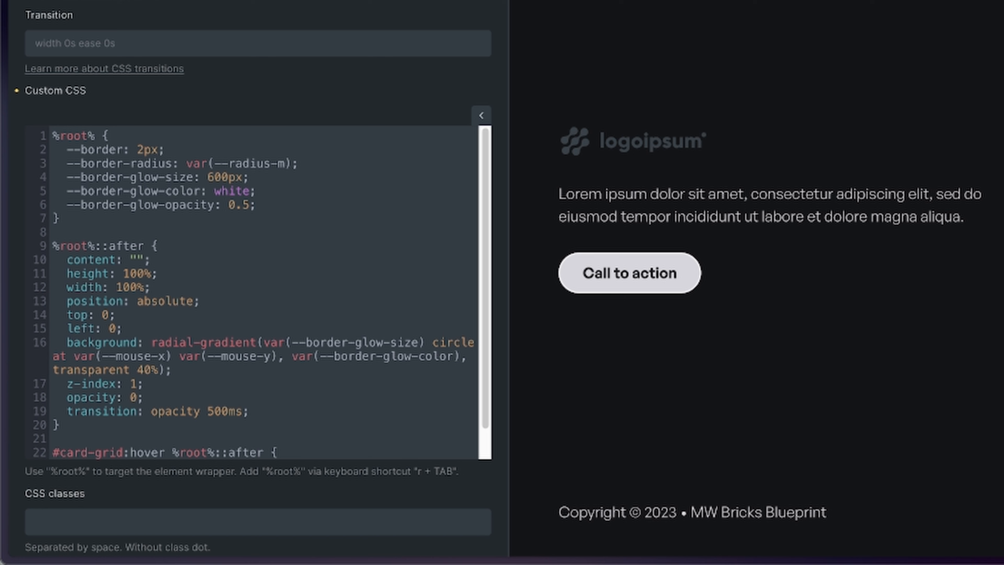
drag(221, 205, 67, 205)
scroll(289, 205, down, 1)
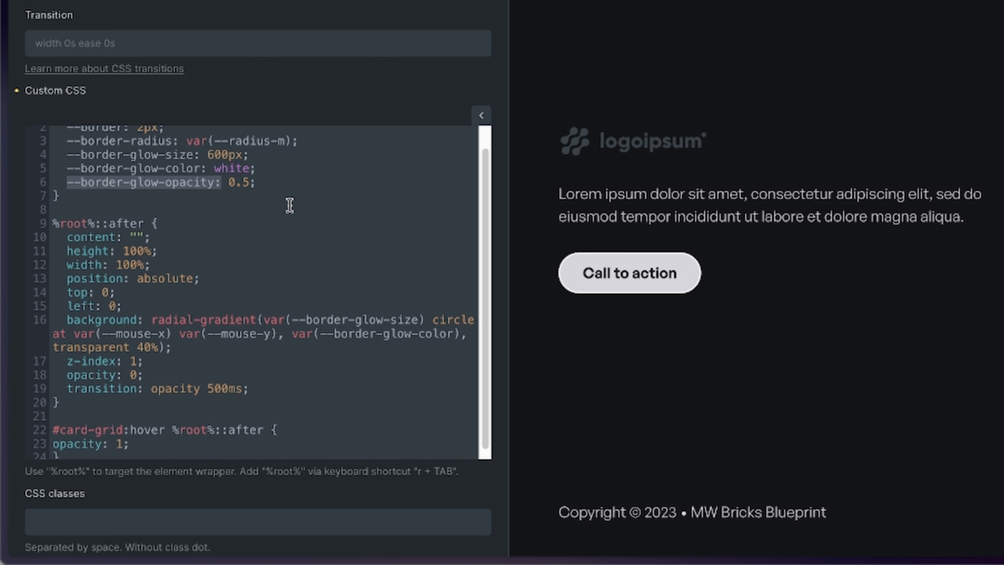
click(118, 435)
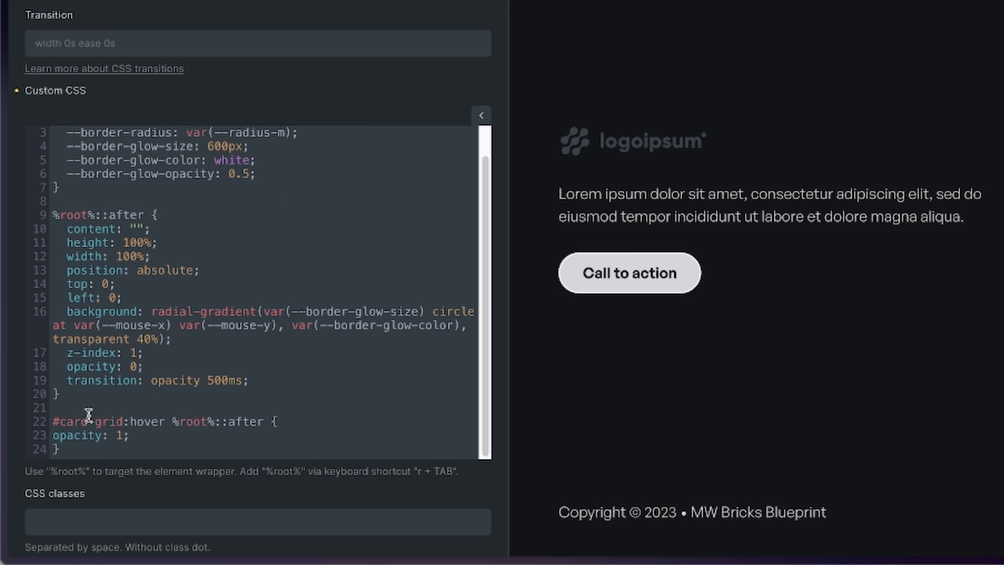
double_click(118, 435)
text(var(--border-glow-opacity:)
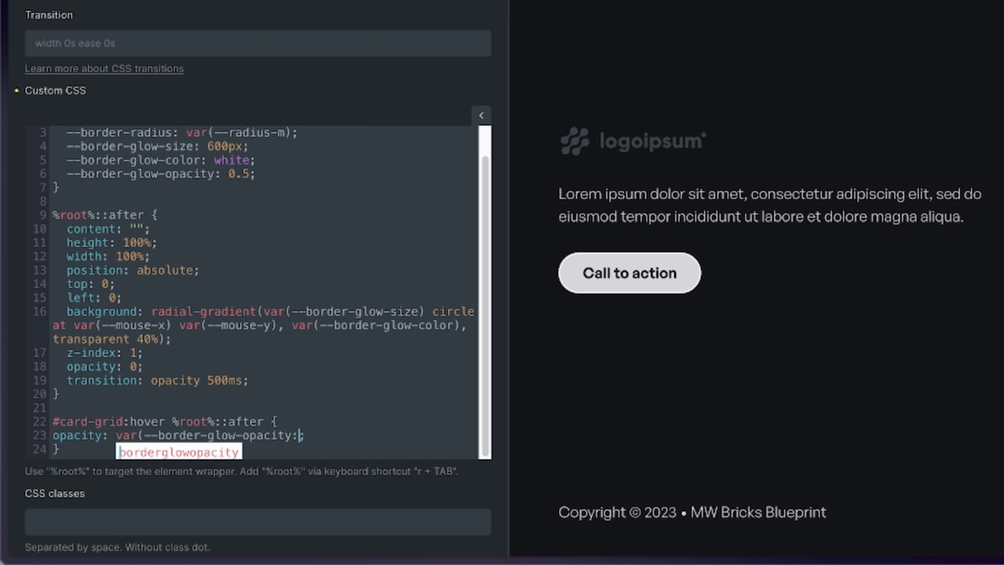
text())
key(BackSpace)
key(BackSpace)
text())
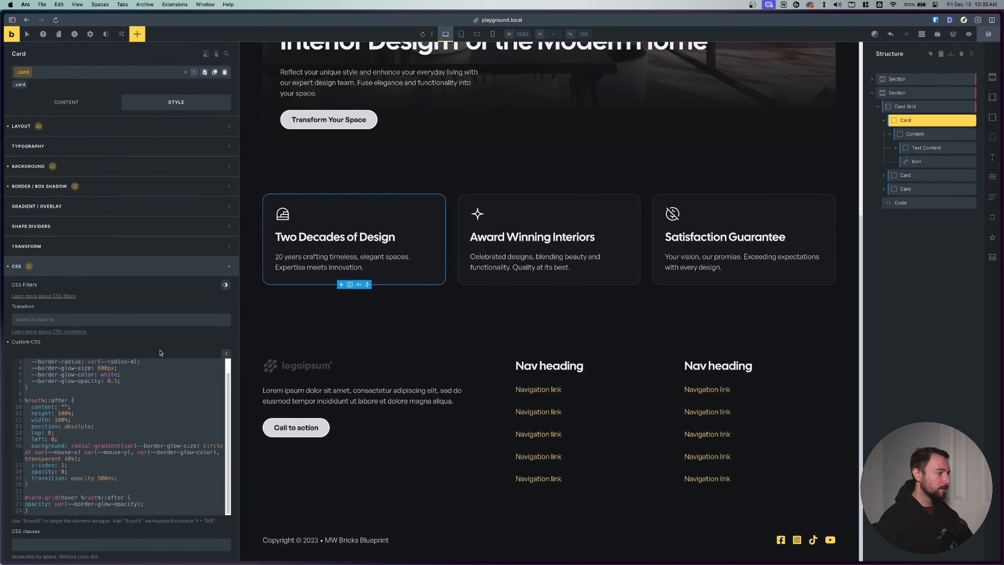
key(super+s)
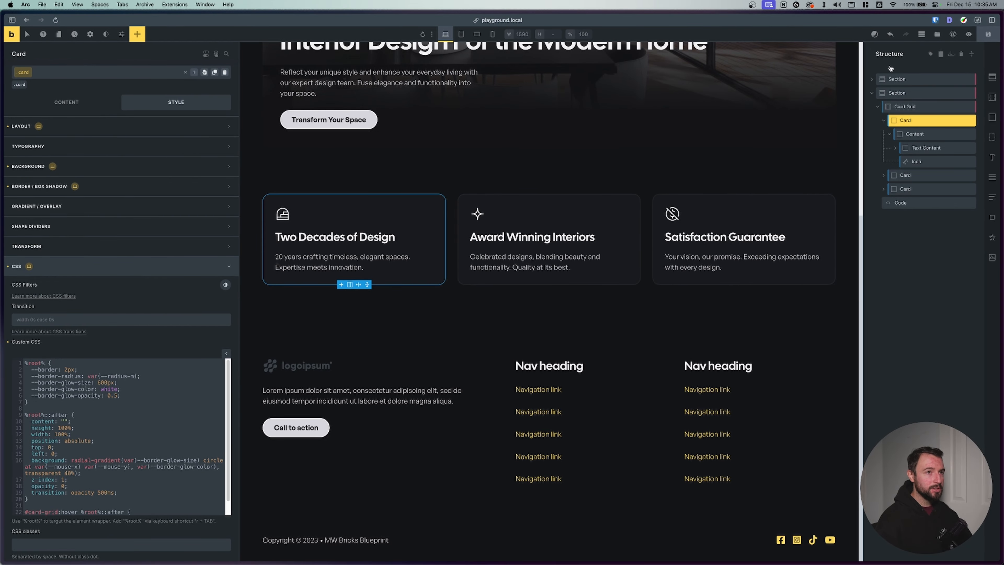
- Check the card border glow on the live page and return to the builder
mouse_move(2, 190)
click(44, 181)
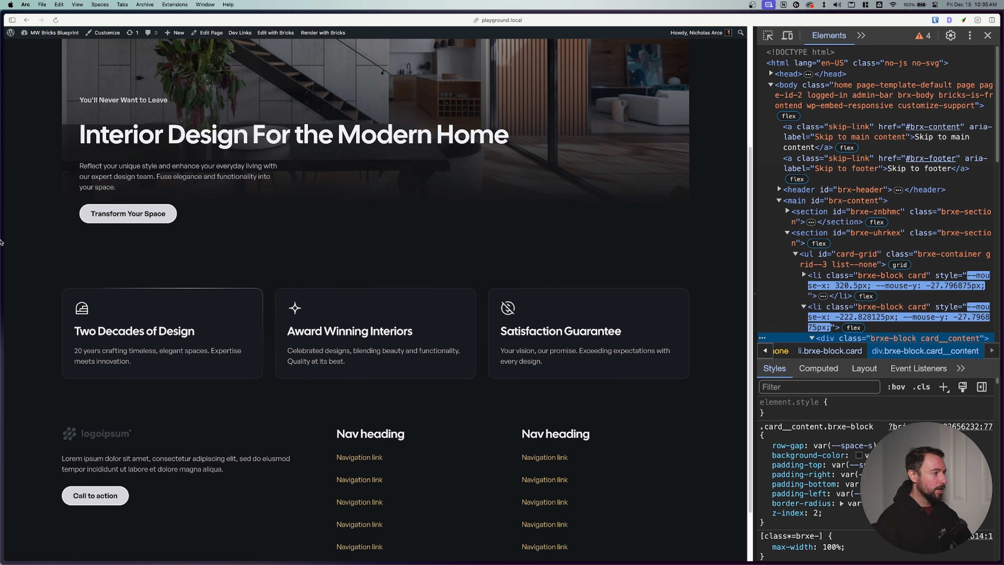
mouse_move(22, 213)
click(45, 164)
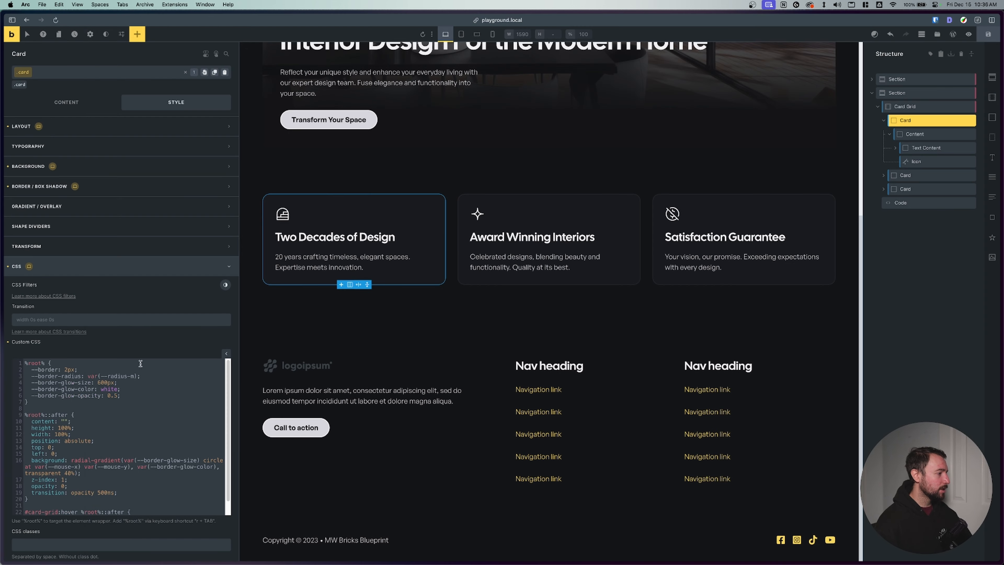
- Set --border-glow-opacity to 0.2 in the Card's %root% rule, save, and check the glow on the live page
click(116, 395)
key(BackSpace)
text(2)
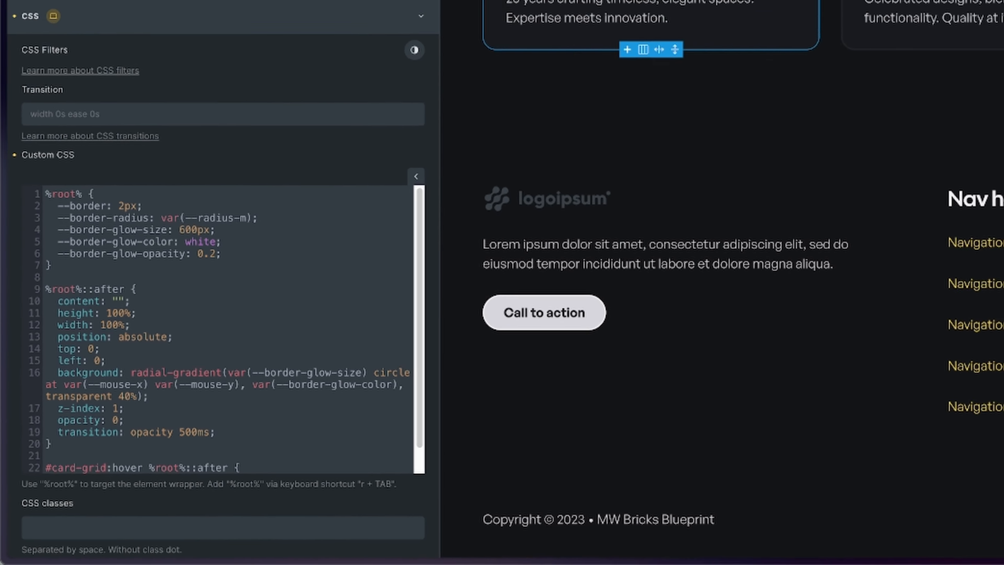
key(super+s)
mouse_move(4, 210)
click(41, 182)
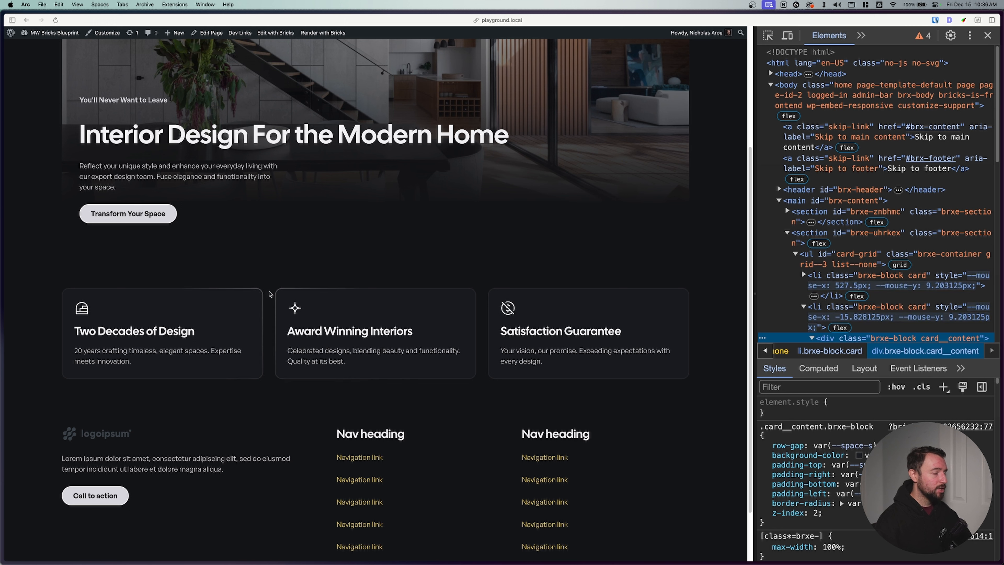
- Set --border-glow-size to 900px in the Card's %root% rule, save, and reload the live page
mouse_move(2, 170)
click(40, 164)
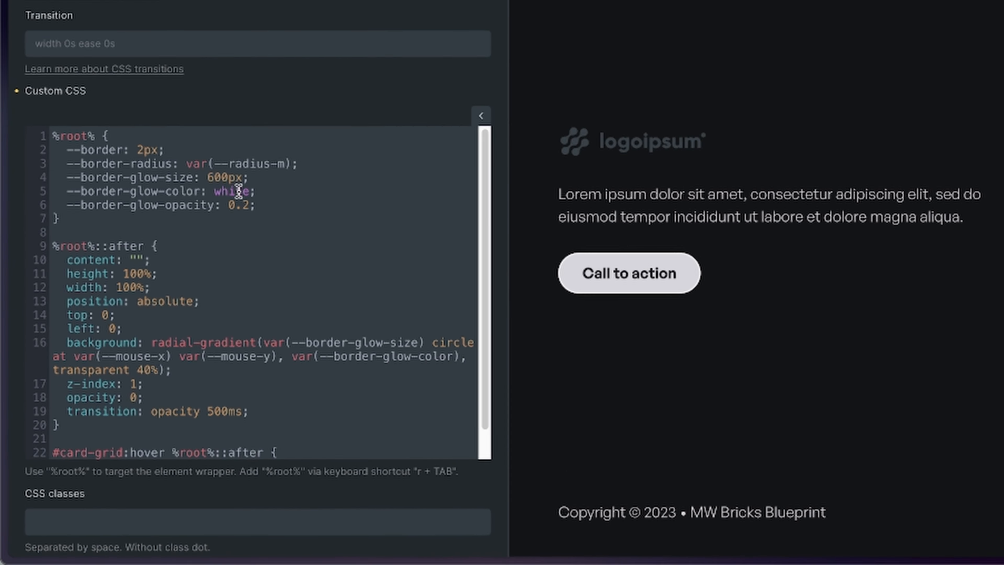
text(9)
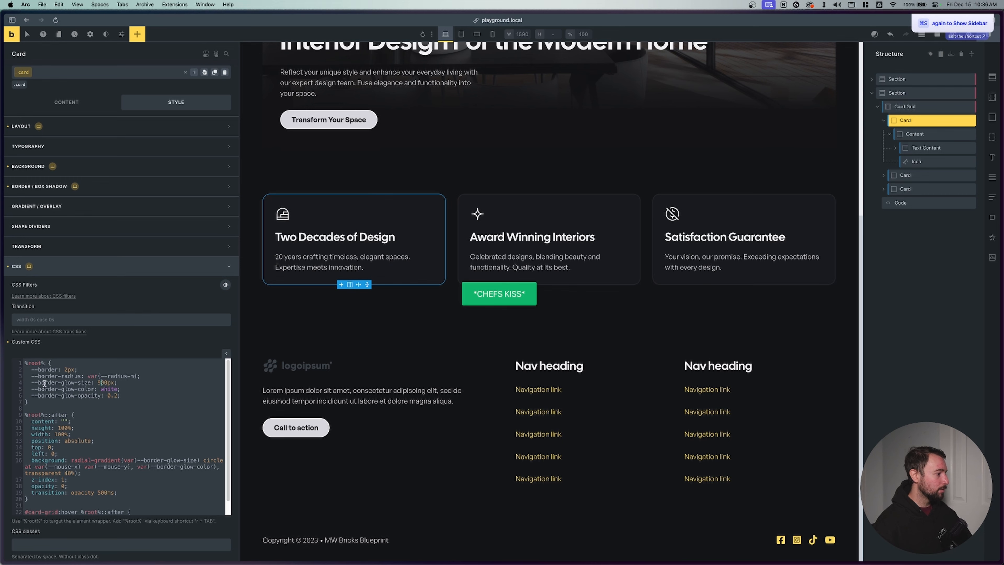
click(126, 383)
mouse_move(2, 186)
click(37, 180)
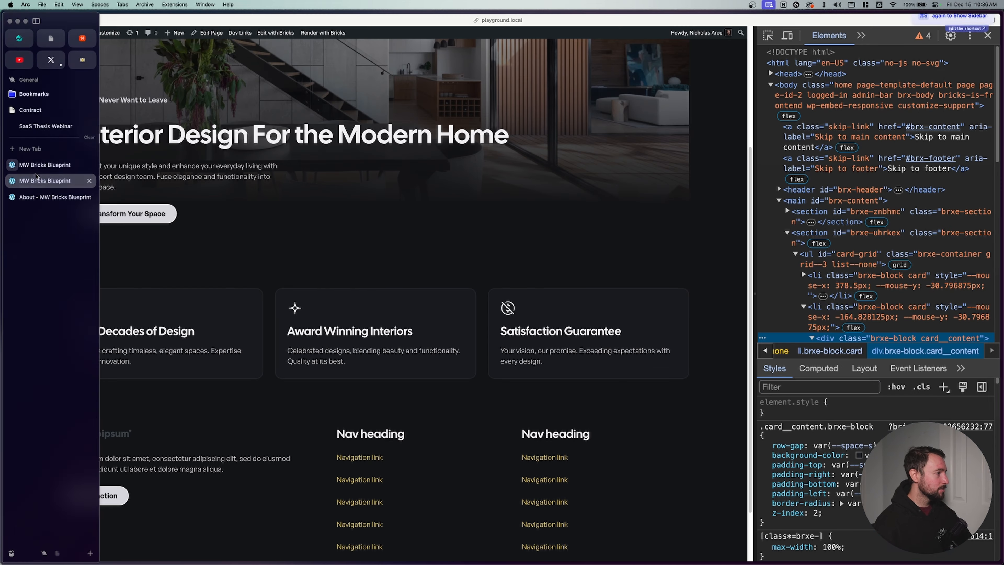
key(super+r)
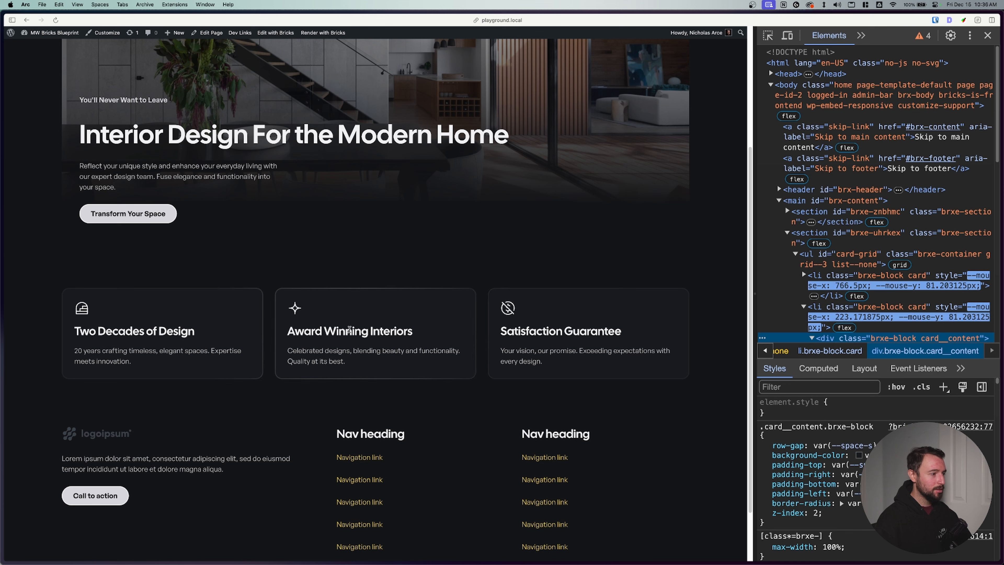
- Set --border-glow-size to 800px in the Card's %root% rule, check the live page, and return to the builder
mouse_move(8, 166)
click(45, 165)
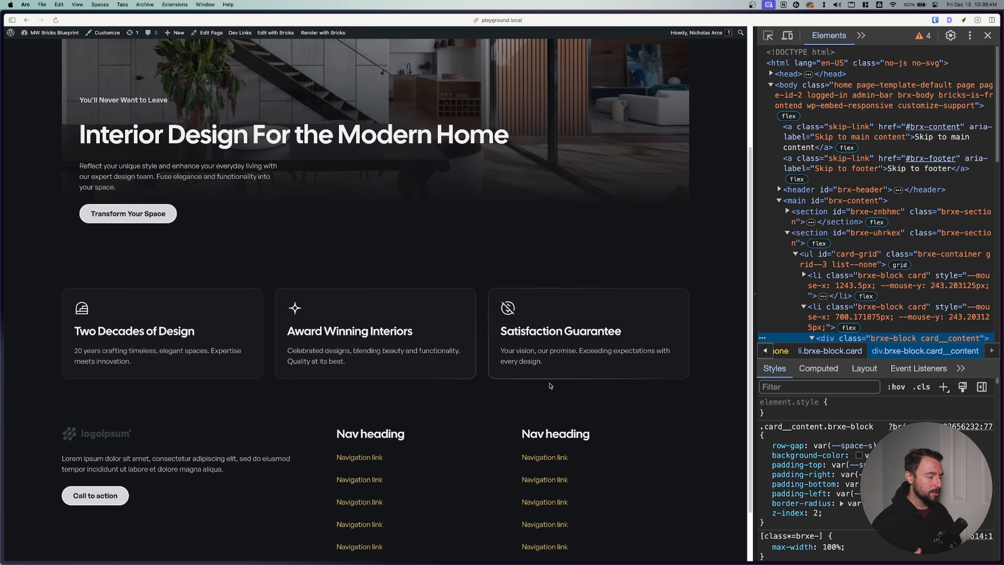
mouse_move(3, 174)
click(44, 169)
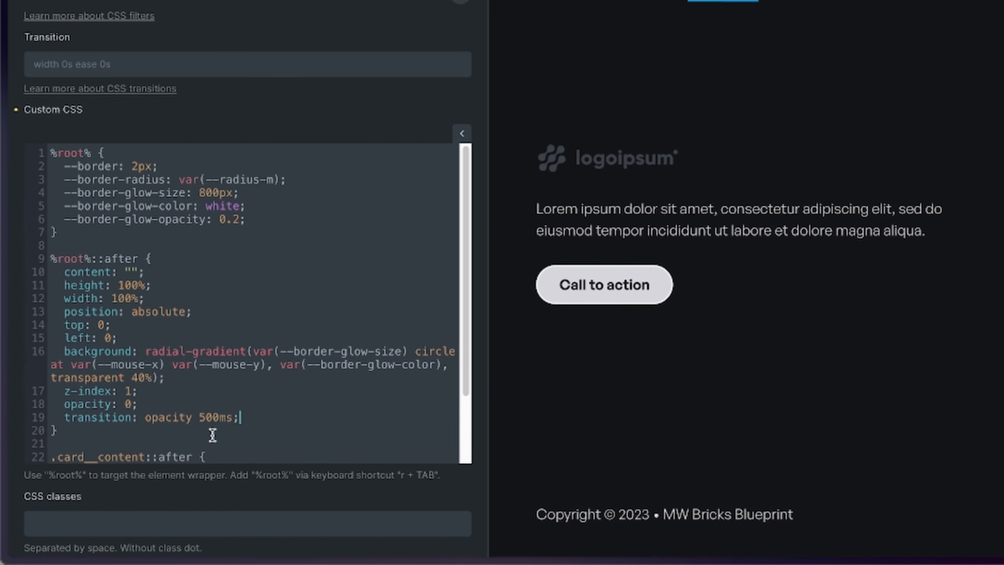
- Extend the %root%::after selector to also target %root%__content::after
click(213, 435)
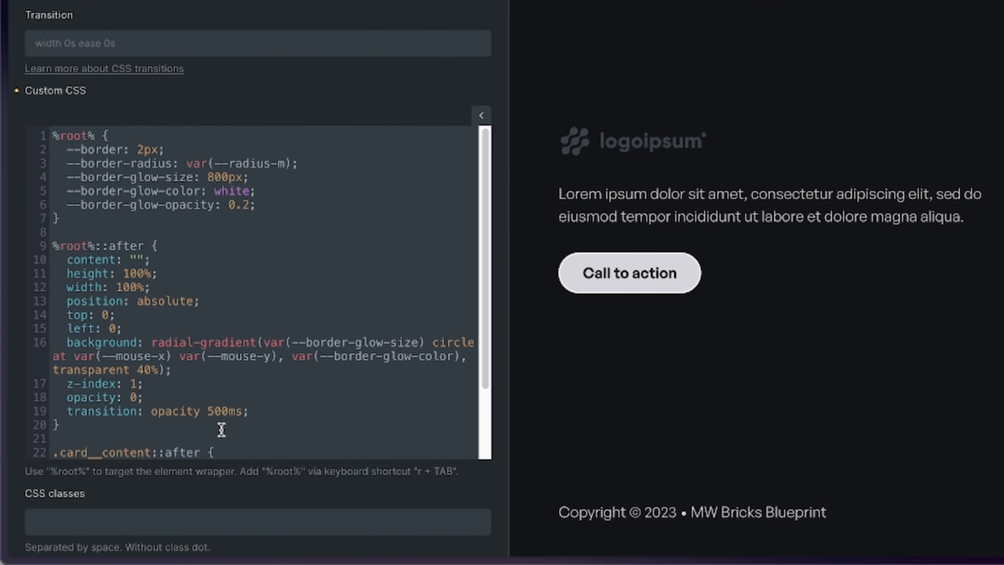
scroll(127, 269, down, 3)
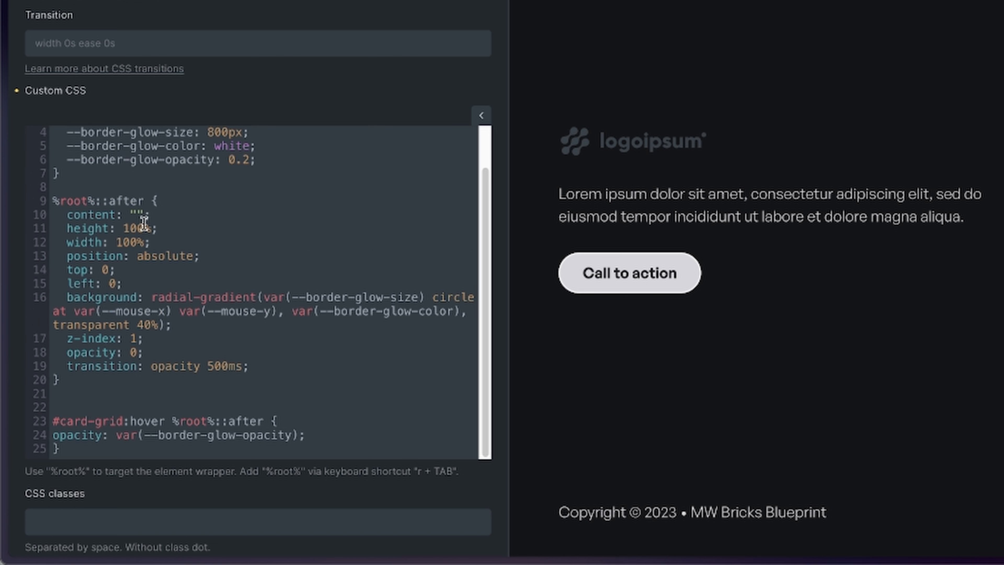
click(144, 201)
text(, )
text(.ca)
text(rd__content::af)
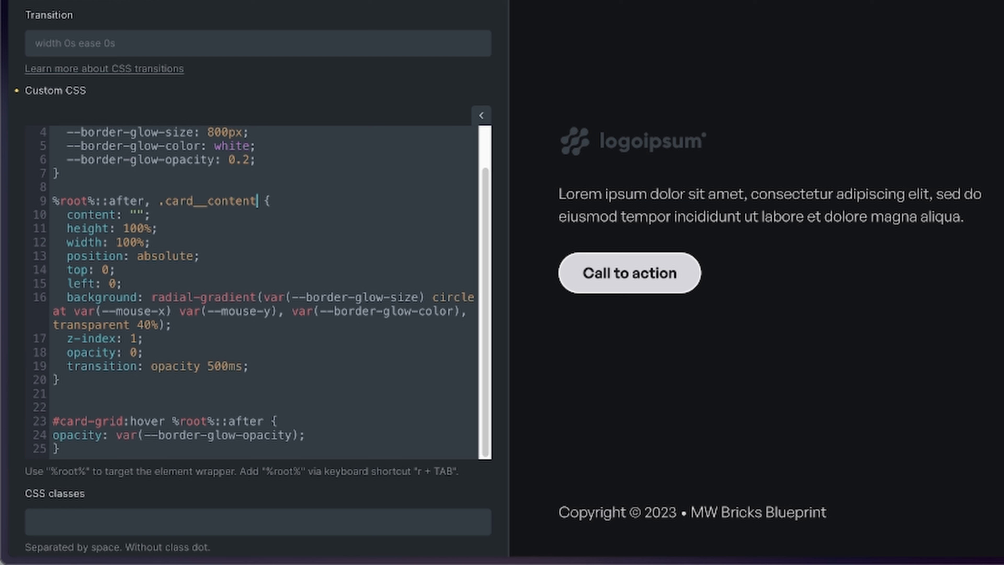
text(ter)
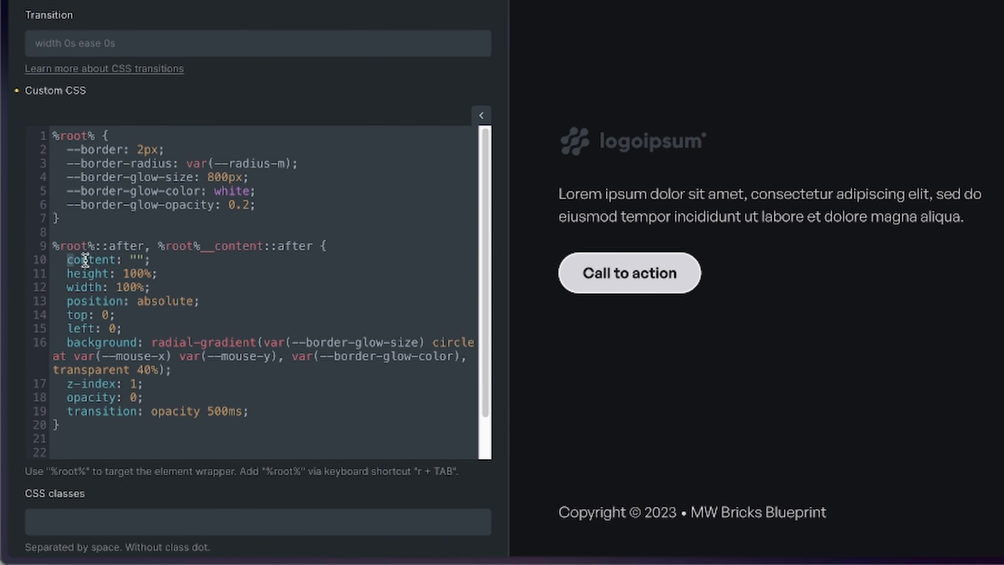
- Add an empty %root%::after rule below the shared ::after rule in the custom CSS
drag(83, 260, 151, 261)
drag(67, 273, 130, 274)
click(196, 297)
drag(197, 370, 68, 343)
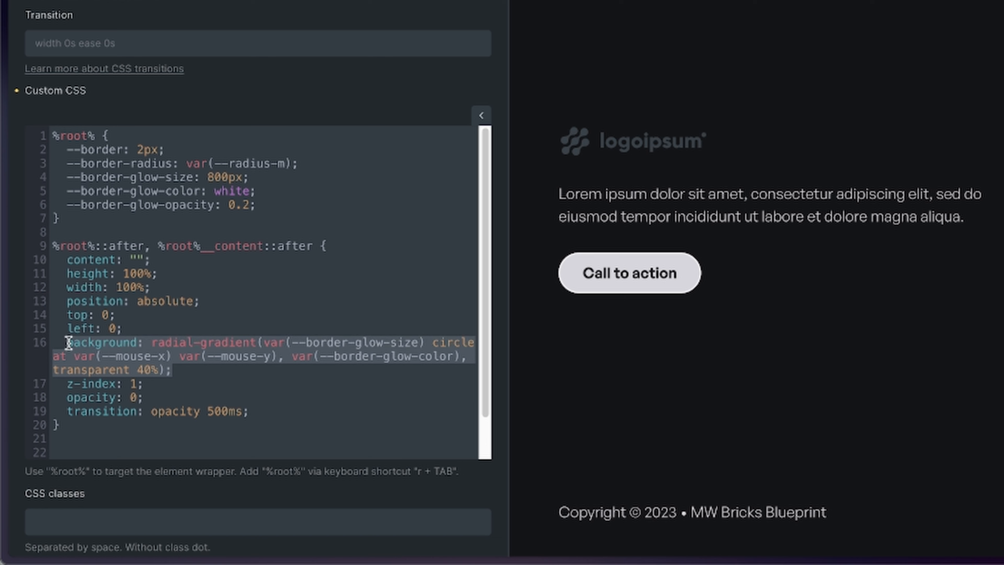
scroll(90, 385, down, 2)
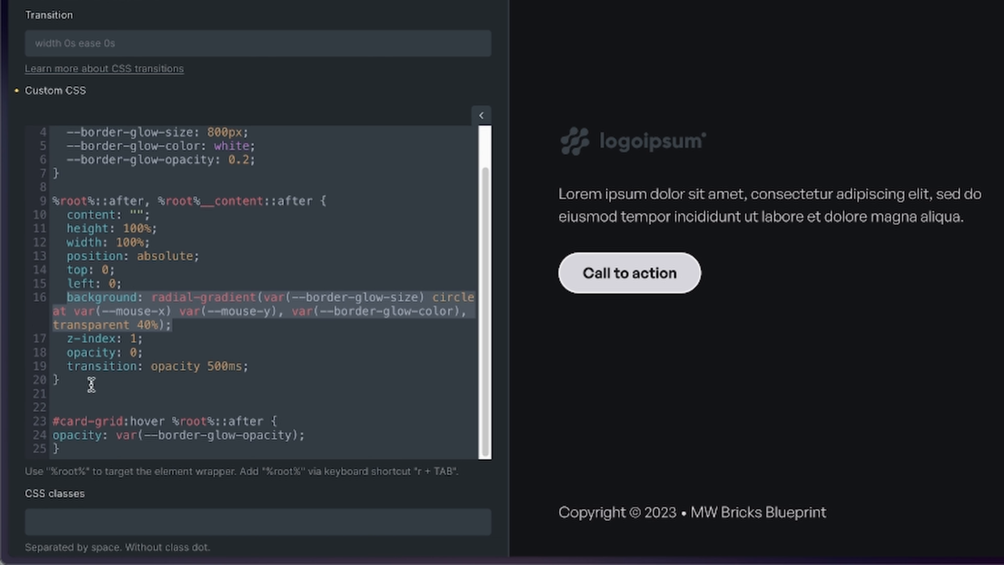
click(86, 370)
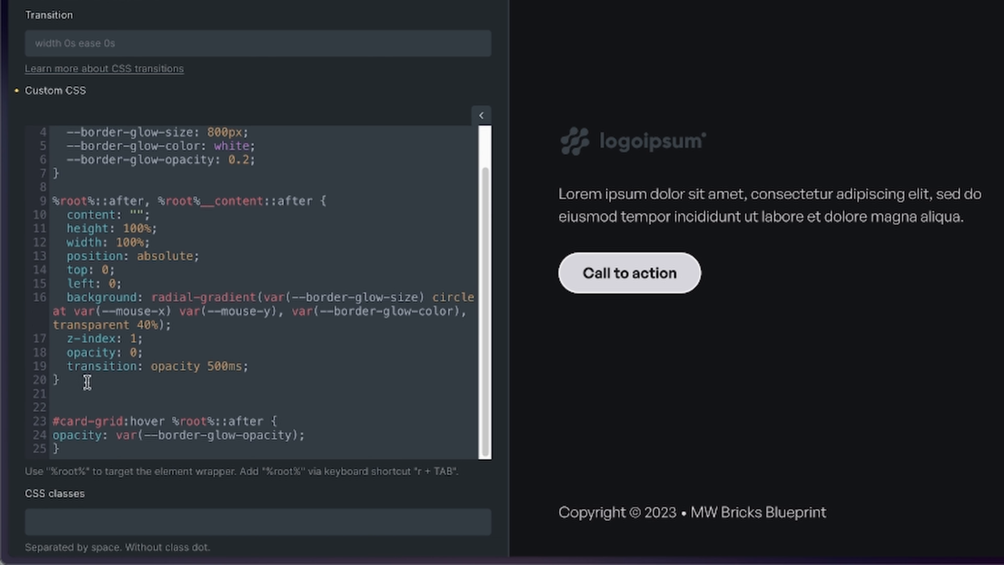
key(Return)
key(Return)
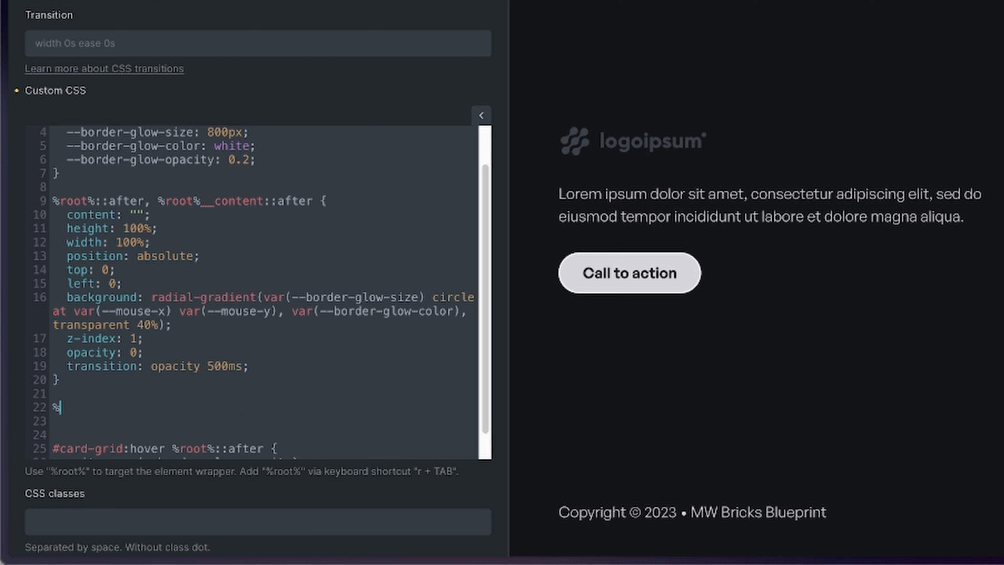
text(::after {)
key(Return)
key(Return)
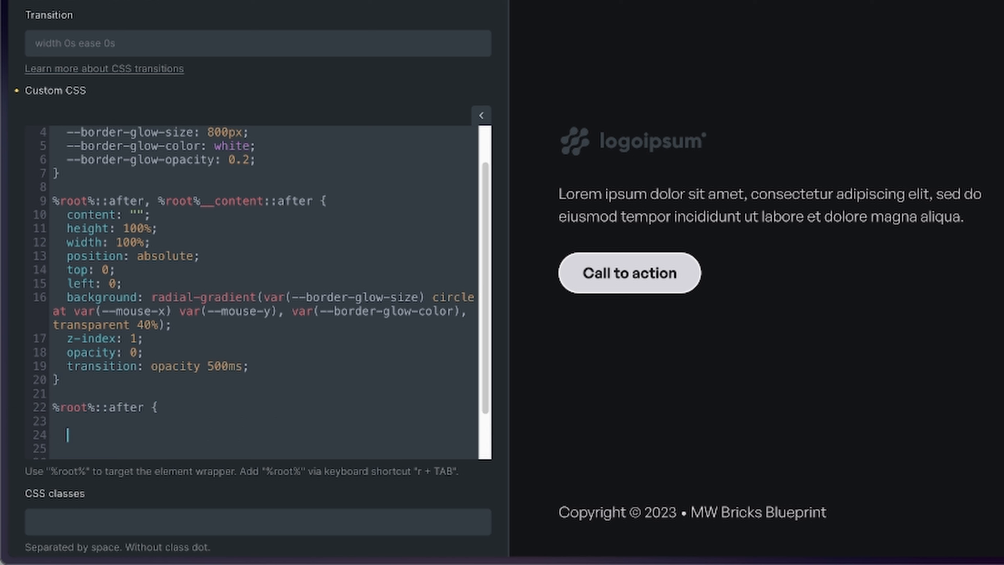
- Move the radial-gradient background declaration from the shared ::after rule into the new %root%::after rule
drag(172, 325, 45, 303)
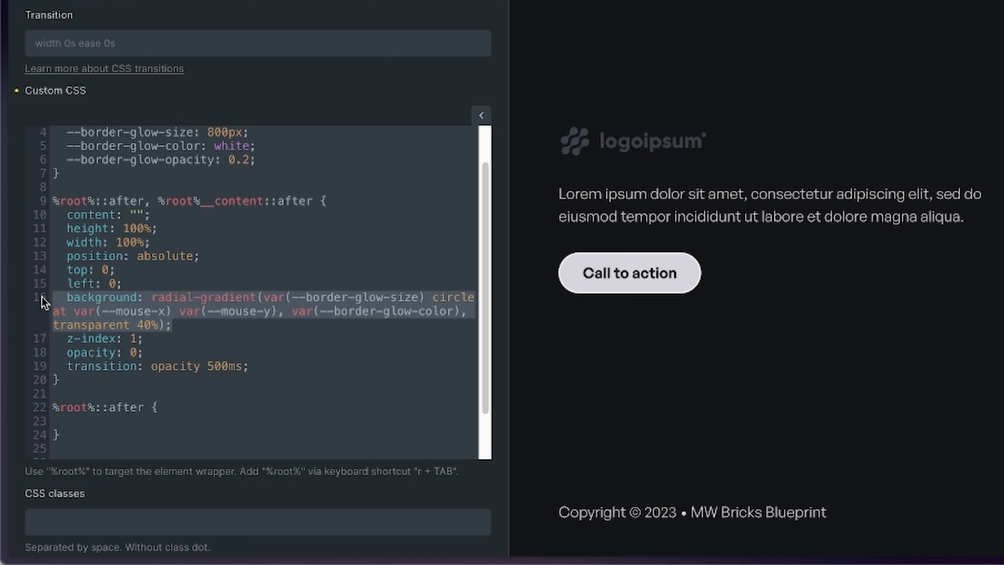
key(ctrl+x)
key(BackSpace)
click(120, 379)
key(ctrl+v)
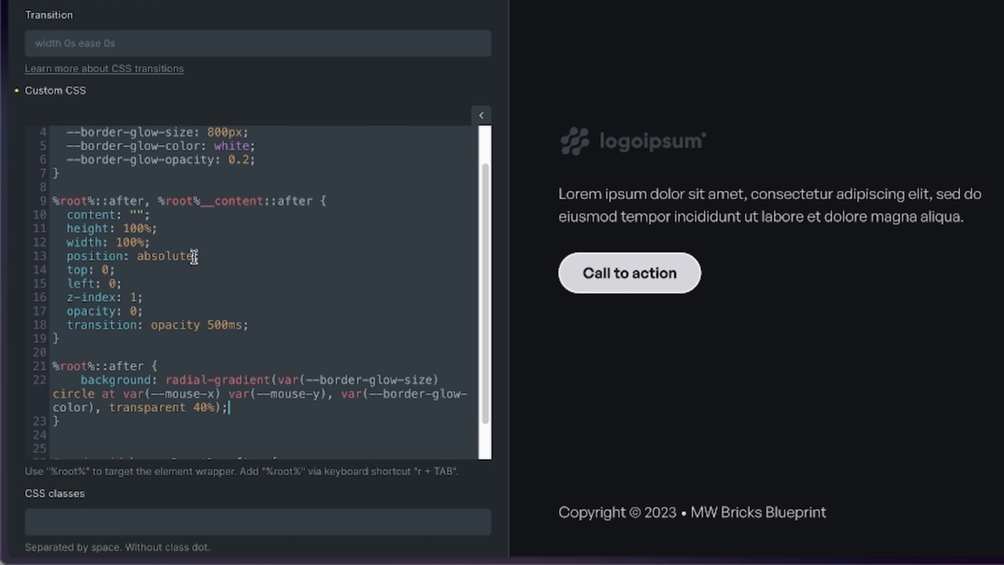
- Start a .card__content::after rule below the %root%::after rule
scroll(111, 401, down, 1)
click(115, 380)
key(Return)
key(Return)
text(.card__content)
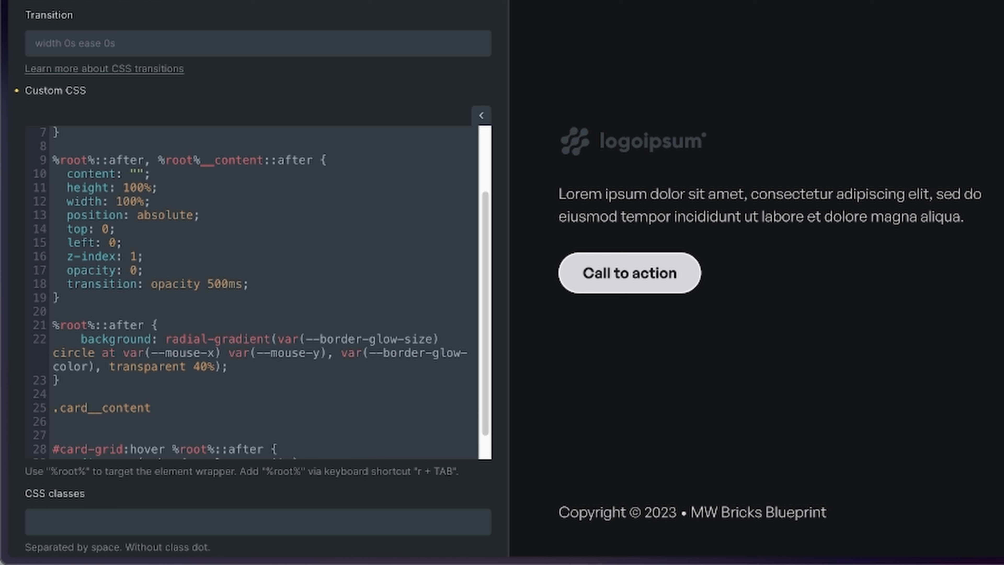
text({)
key(Return)
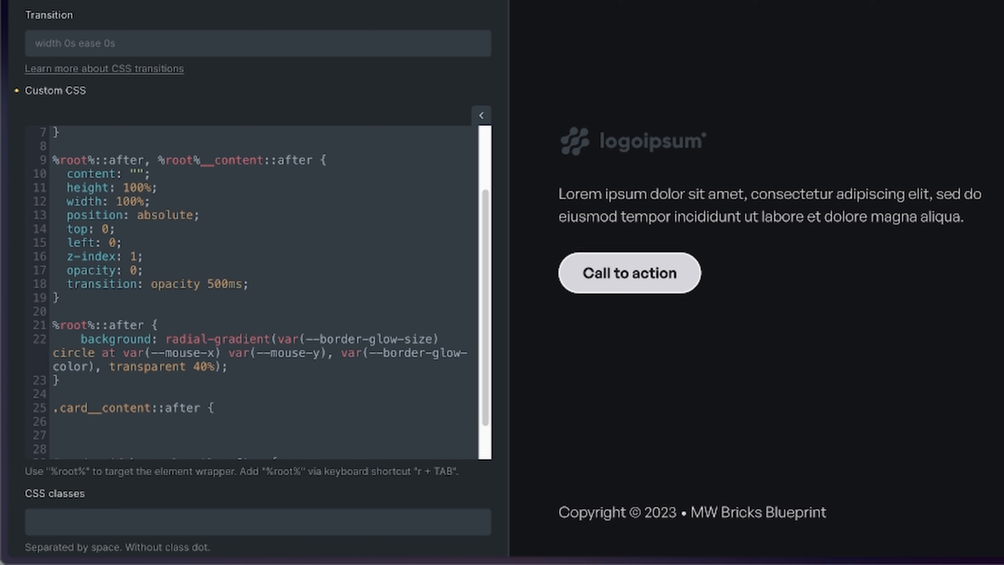
- Copy the radial-gradient background into the .card__content::after rule and remove the extra closing brace
drag(235, 374, 82, 339)
click(111, 428)
key(ctrl+v)
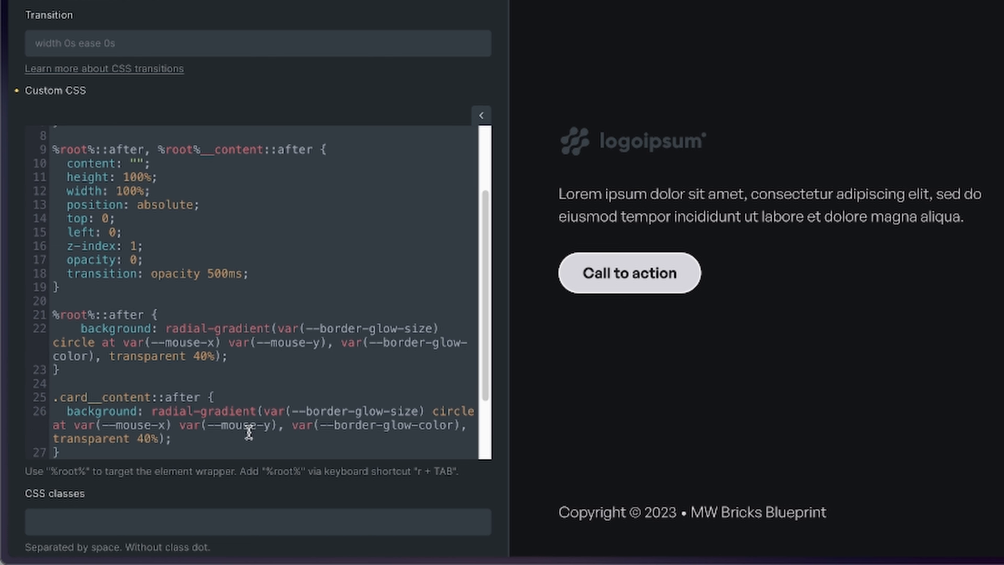
scroll(248, 432, down, 2)
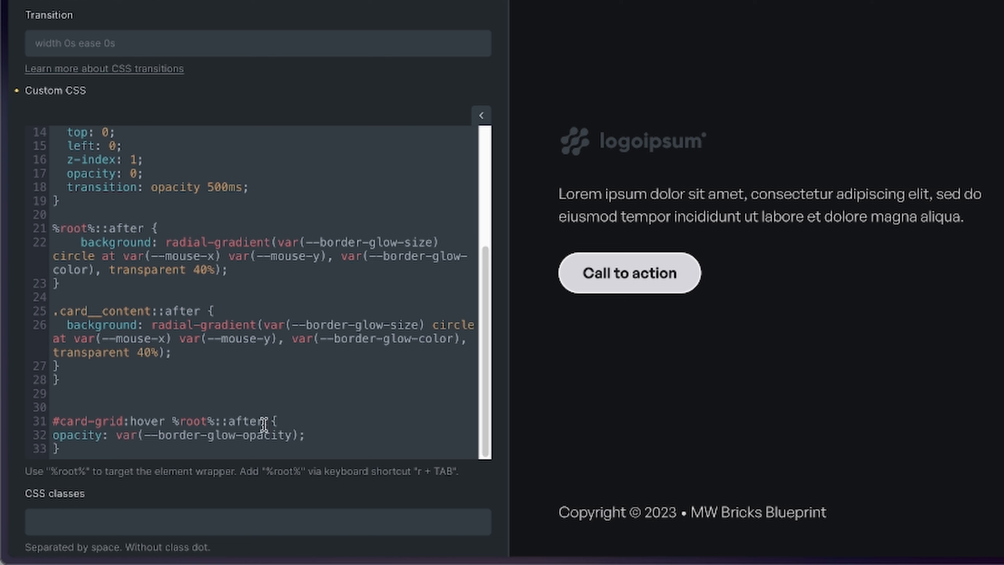
click(124, 381)
key(BackSpace)
key(BackSpace)
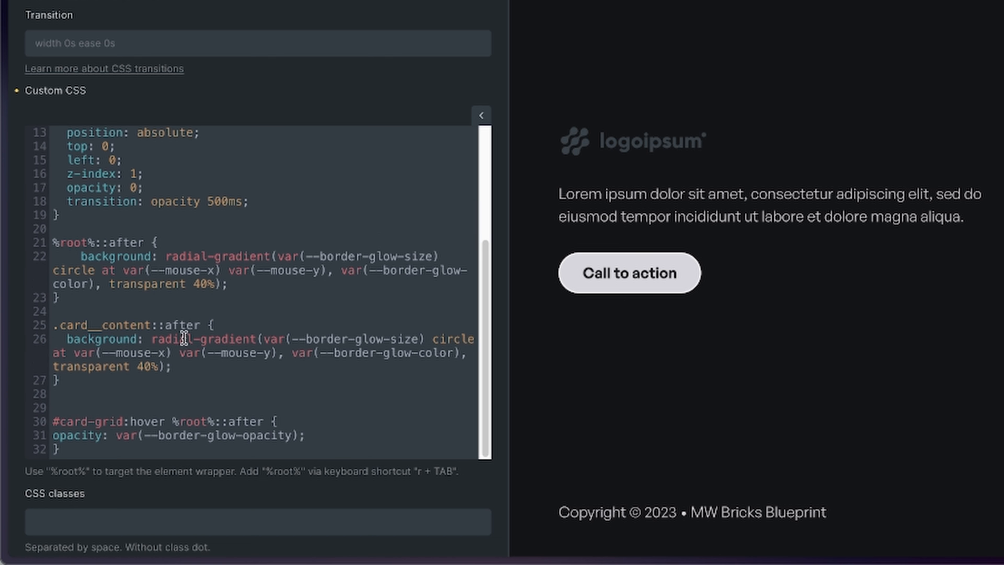
- Duplicate the --border-glow-size, --border-glow-color and --border-glow-opacity declarations within the %root% rule
scroll(184, 338, up, 4)
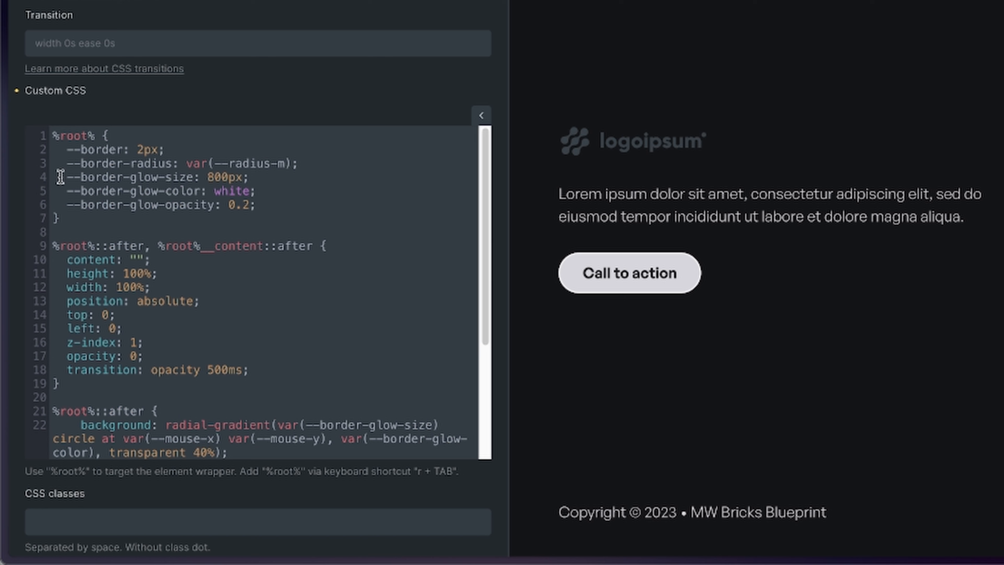
mouse_move(60, 177)
mouse_down()
mouse_move(216, 181)
mouse_move(247, 206)
mouse_move(264, 205)
mouse_move(68, 176)
mouse_up()
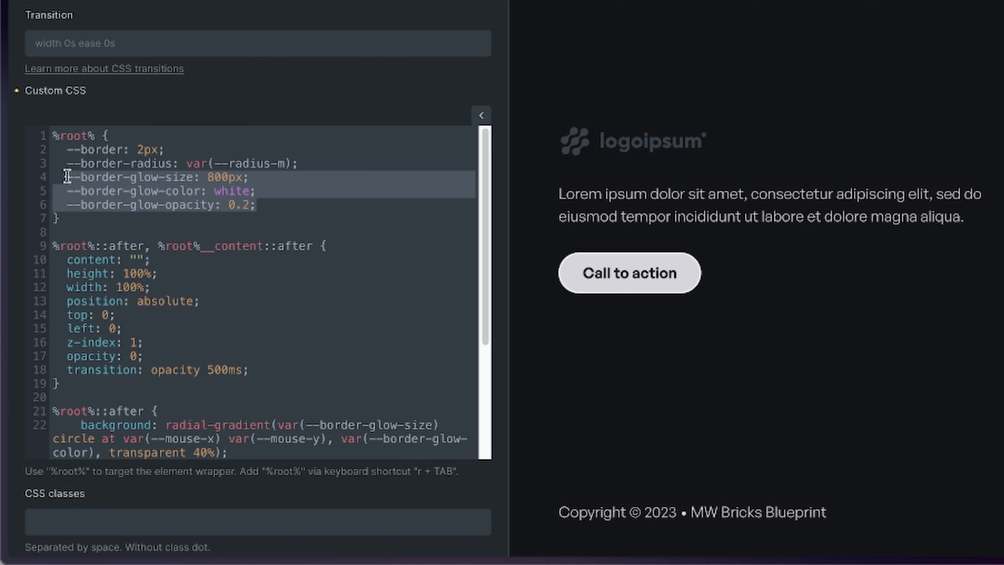
key(ctrl+c)
key(Right)
key(Return)
key(ctrl+v)
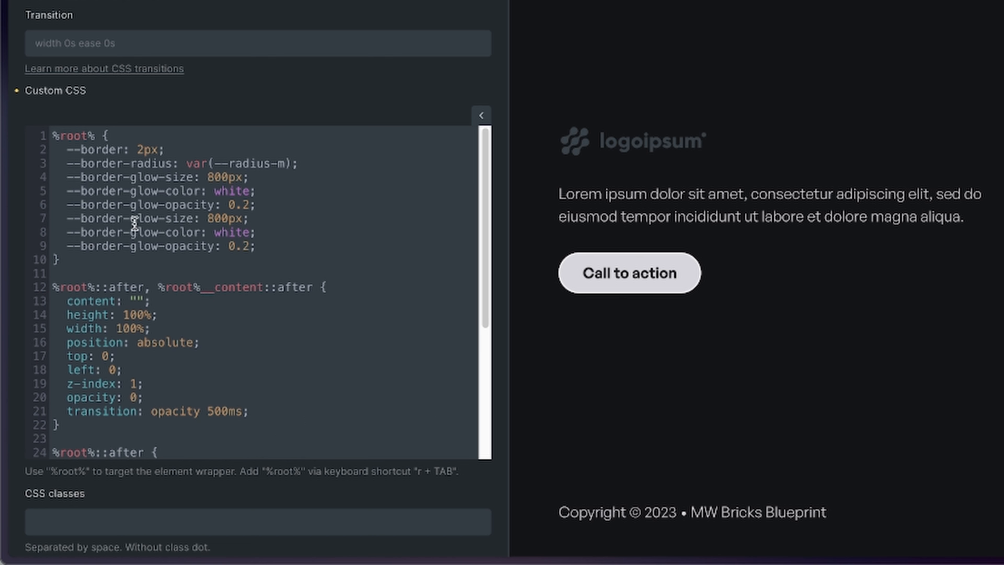
- Rename the duplicated variables to --card-glow-size, --card-glow-color and --card-glow-opacity
double_click(108, 217)
text(card)
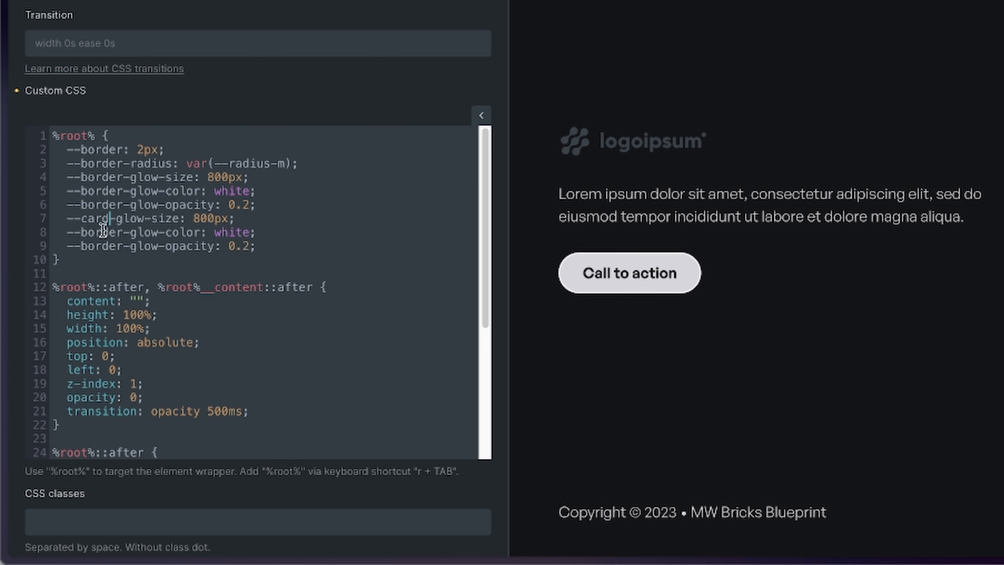
double_click(103, 232)
text(card)
double_click(100, 246)
text(c)
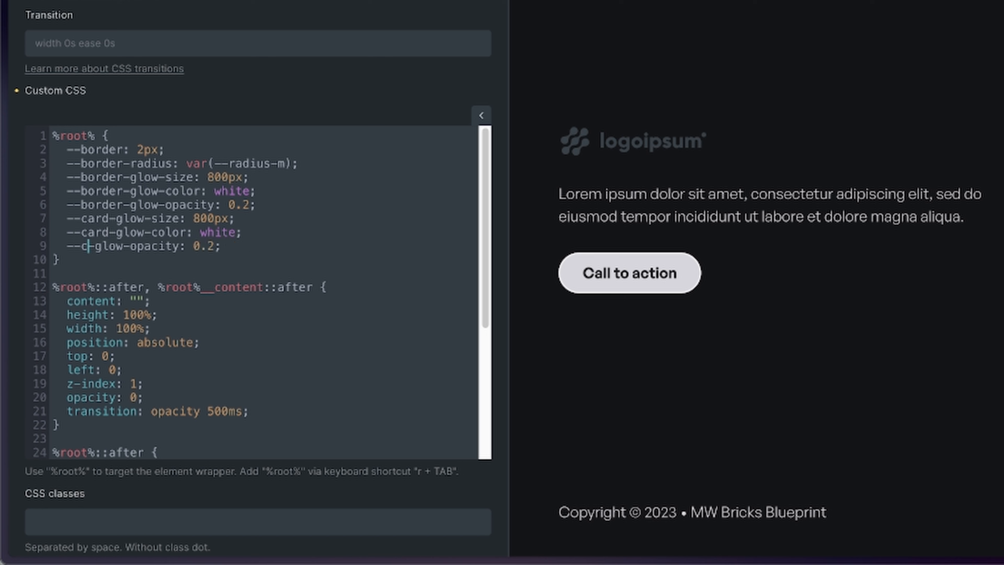
text(ard)
- Use var(--card-glow-size) and var(--card-glow-color) in the .card__content::after radial gradient
scroll(209, 213, down, 5)
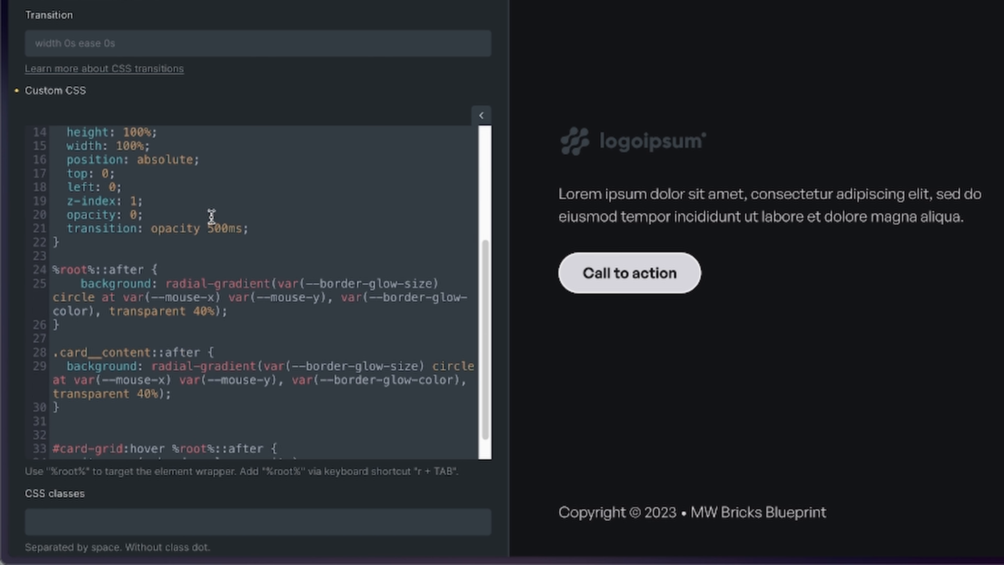
drag(56, 323, 197, 329)
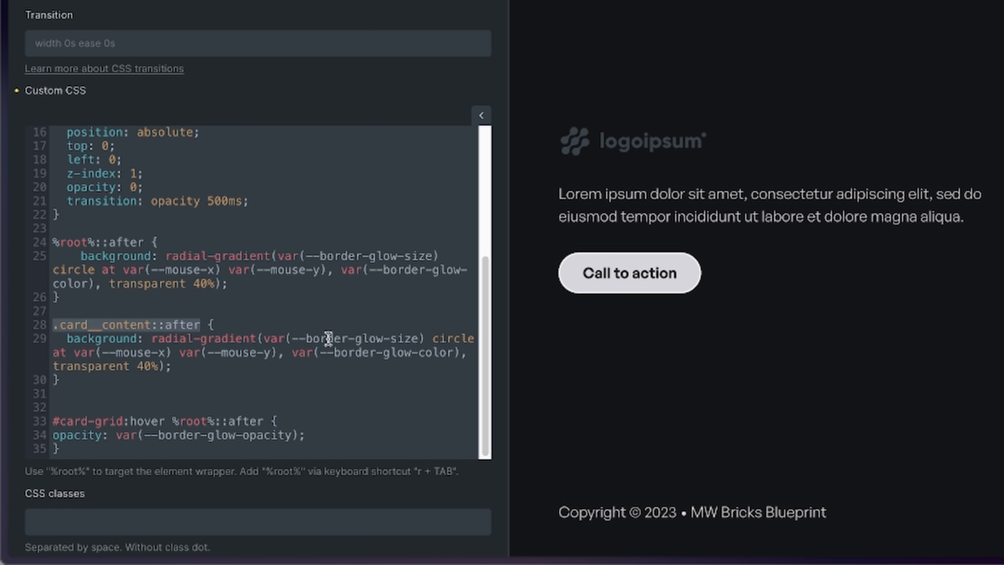
double_click(328, 339)
text(card)
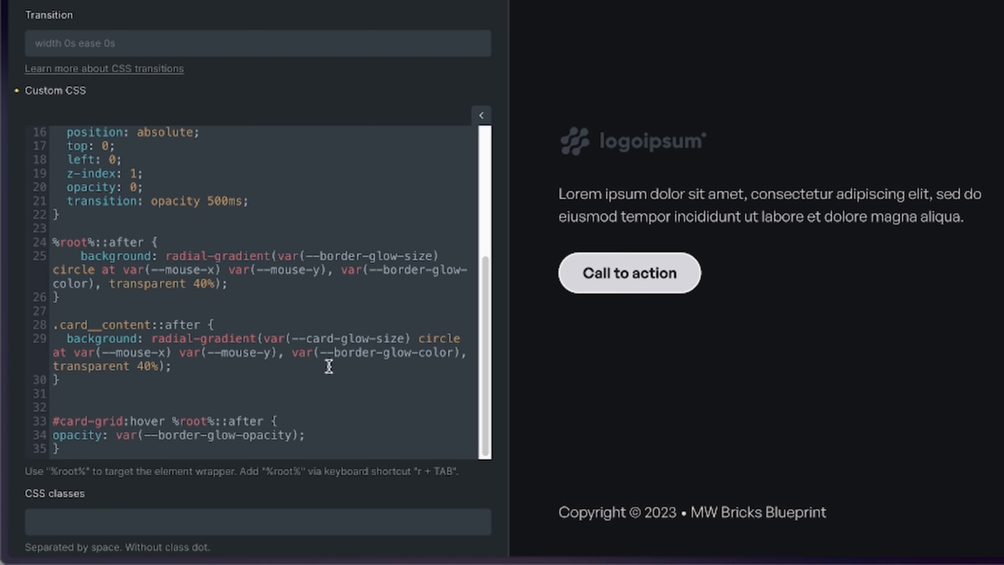
double_click(354, 352)
text(card)
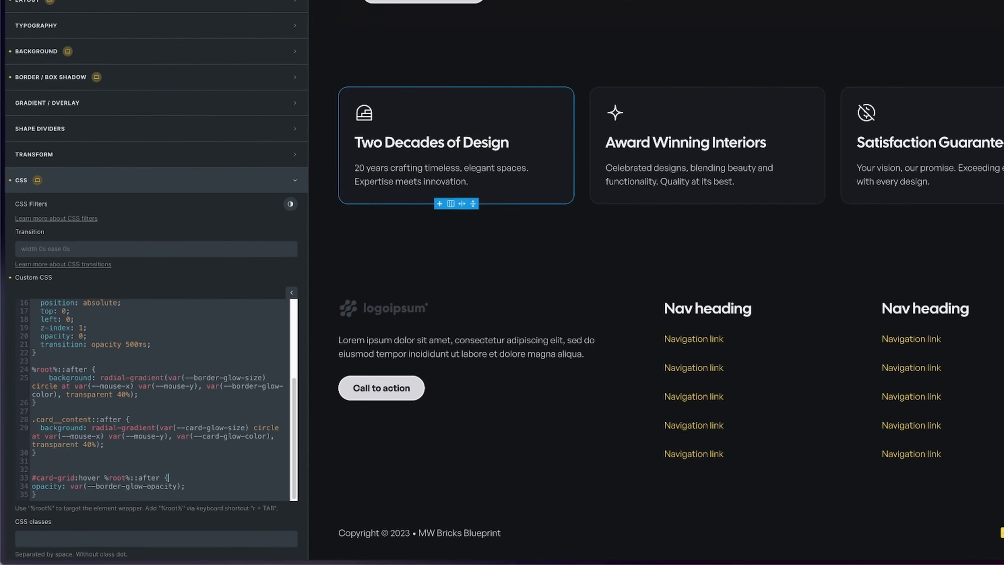
- Save the card CSS and reload the front-end page to check the hover glow on the cards
key(super+s)
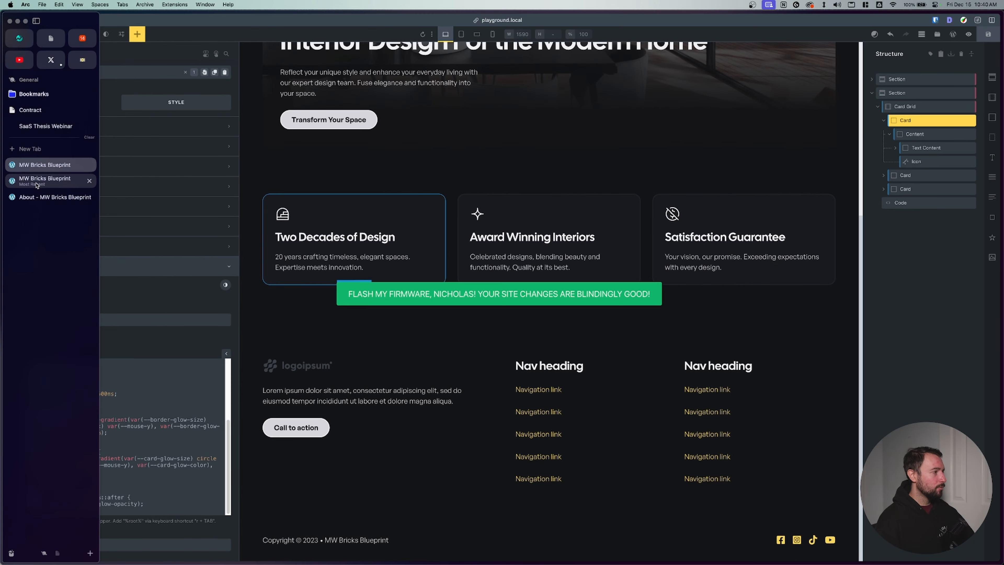
click(35, 182)
key(super+r)
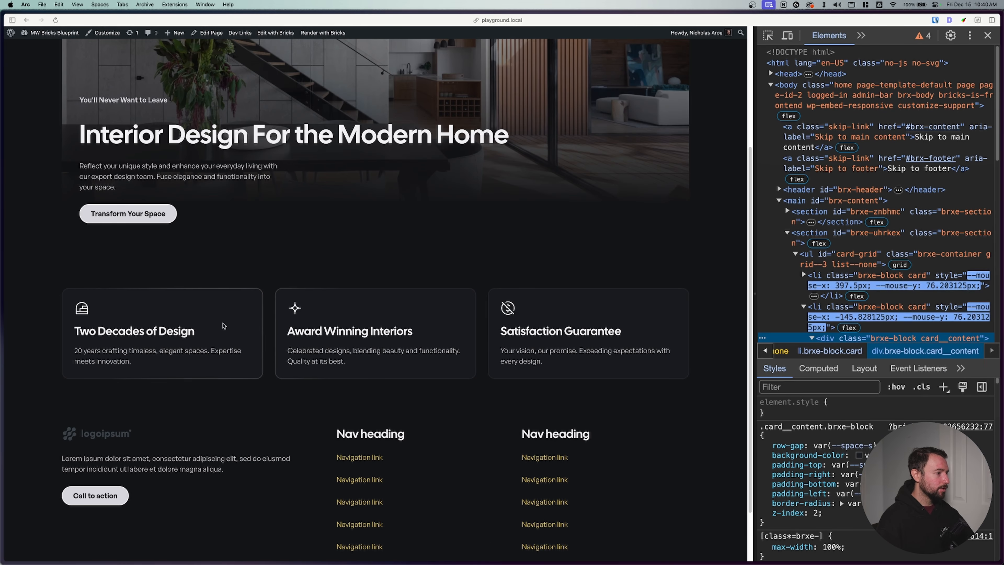
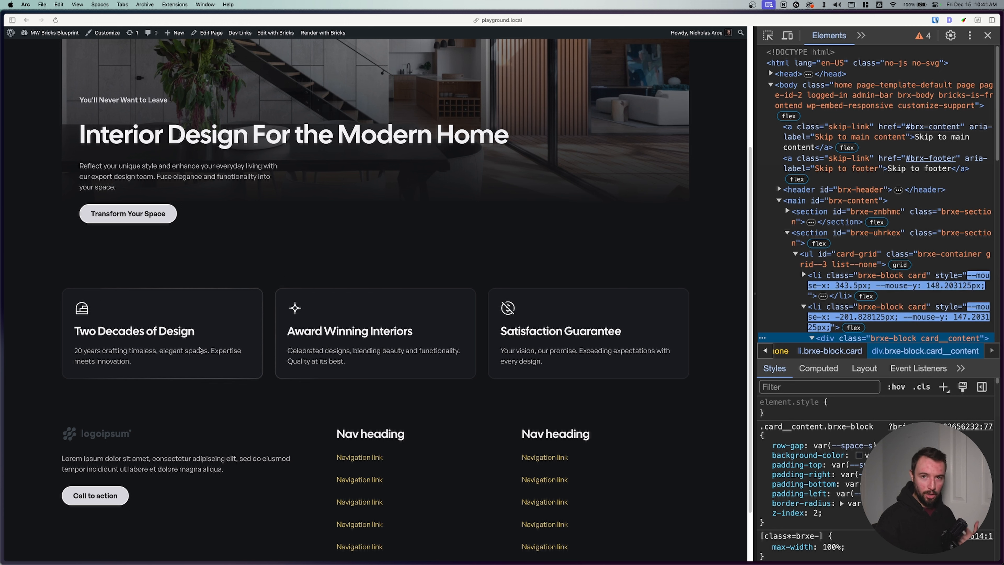
- Add a .card:hover .card__content::after rule with opacity: var(--card-glow-opacity) at the end of the .card class's custom CSS
mouse_move(1, 291)
click(33, 166)
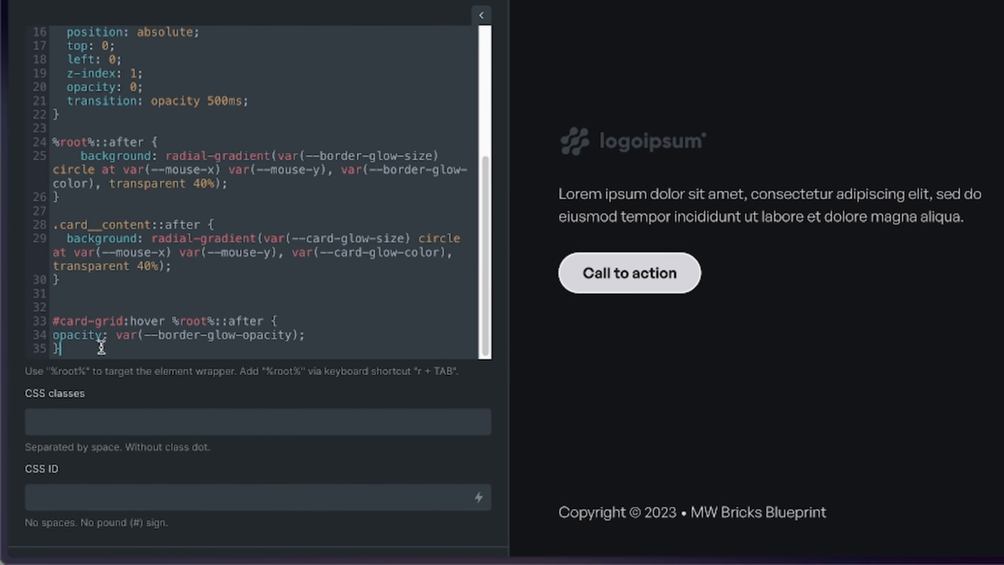
key(Return)
key(Return)
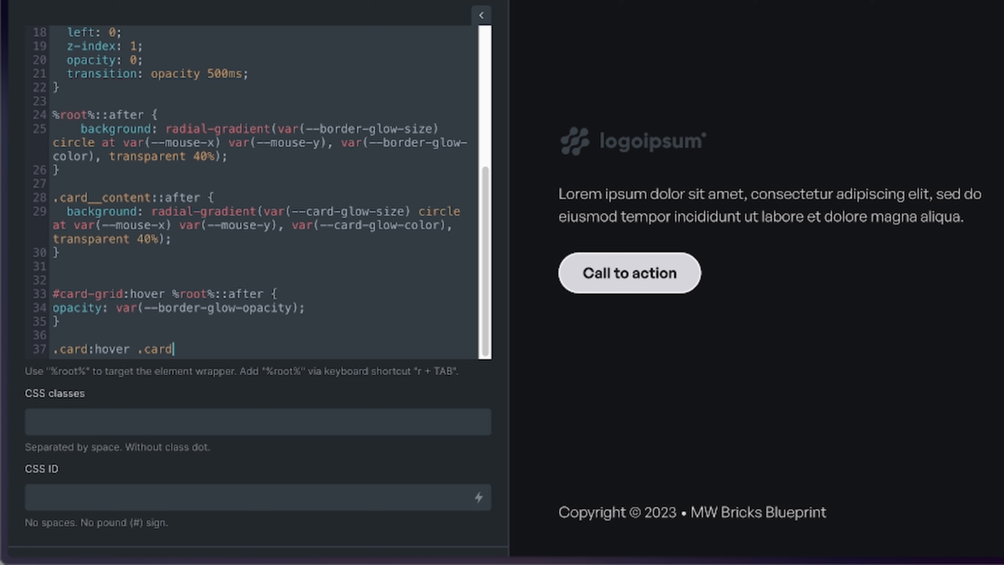
text(ontent::aft)
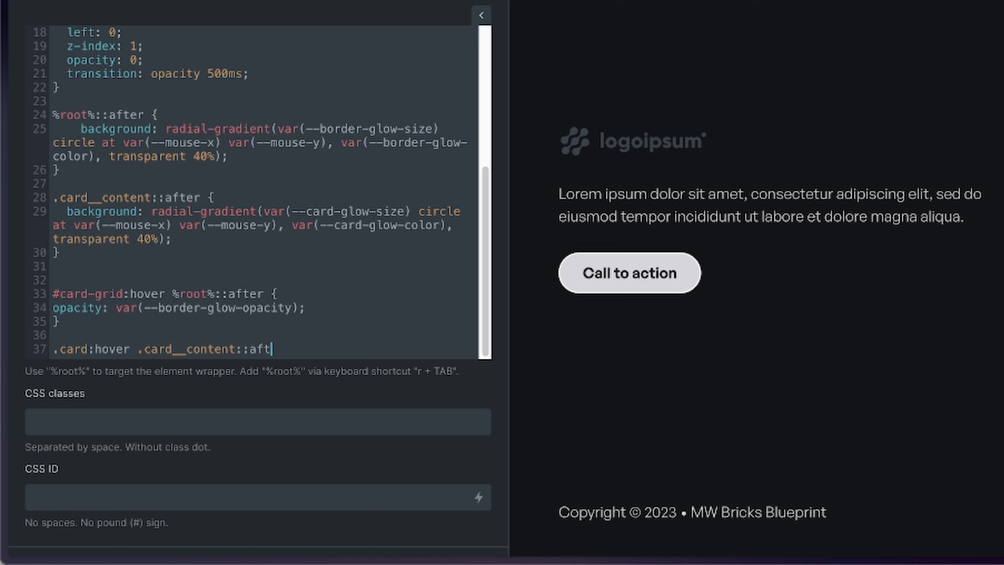
text(er {)
key(Return)
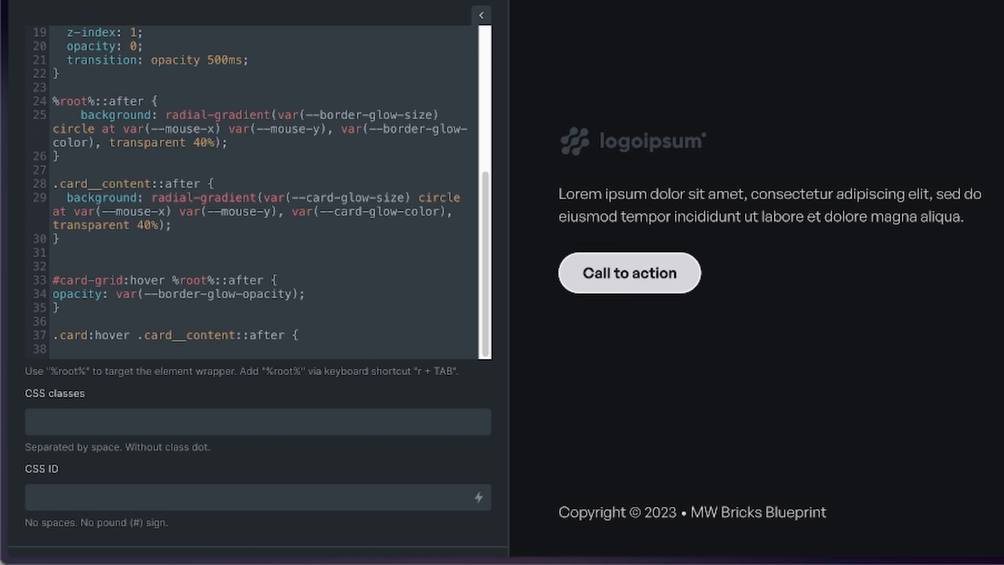
text(opacity: var(--ca)
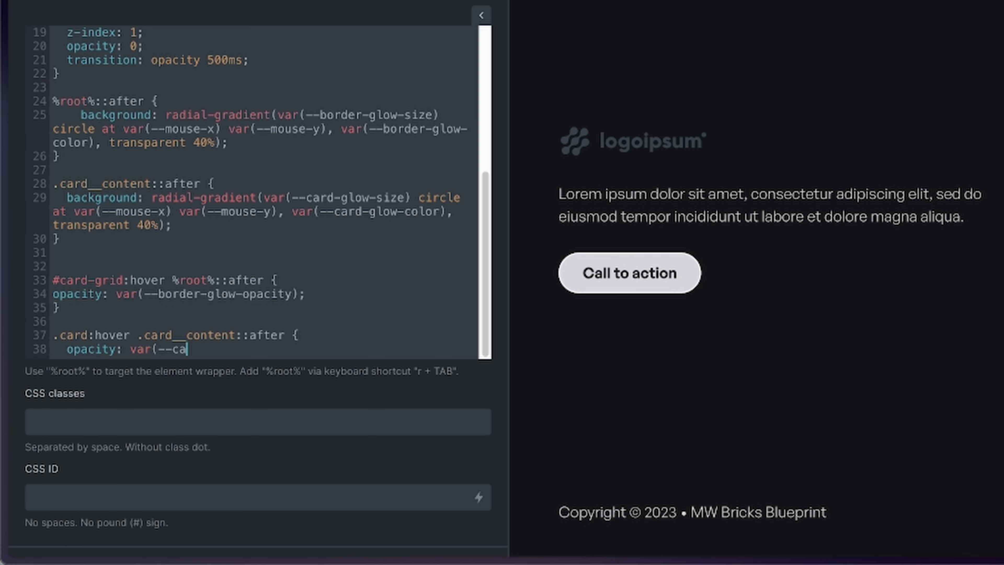
text(rd-glow-opacity);)
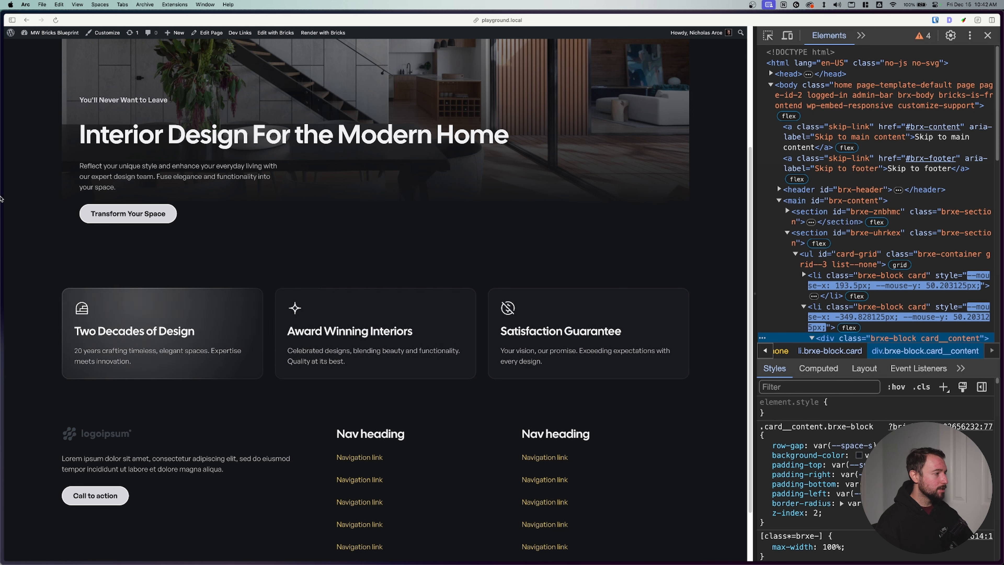
- Reduce --card-glow-opacity to 0.05 in the %root% rule and check the content glow on the front-end page
mouse_move(0, 198)
click(35, 166)
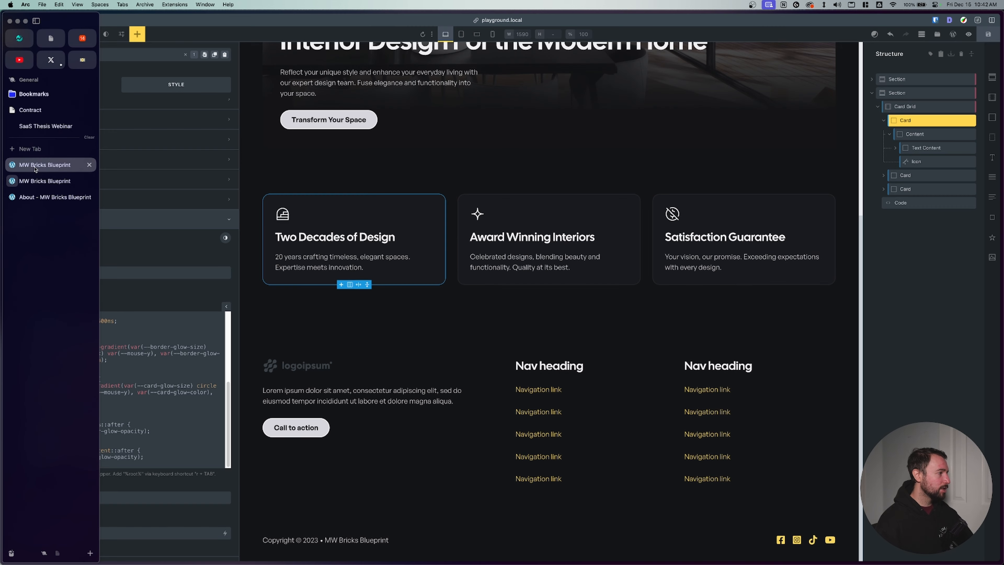
scroll(93, 372, up, 5)
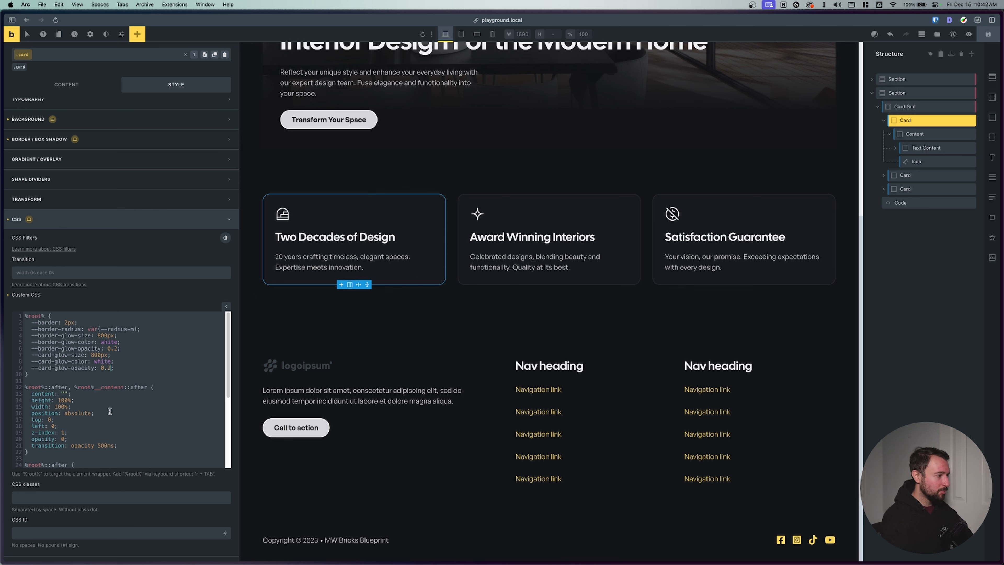
key(ctrl+Tab)
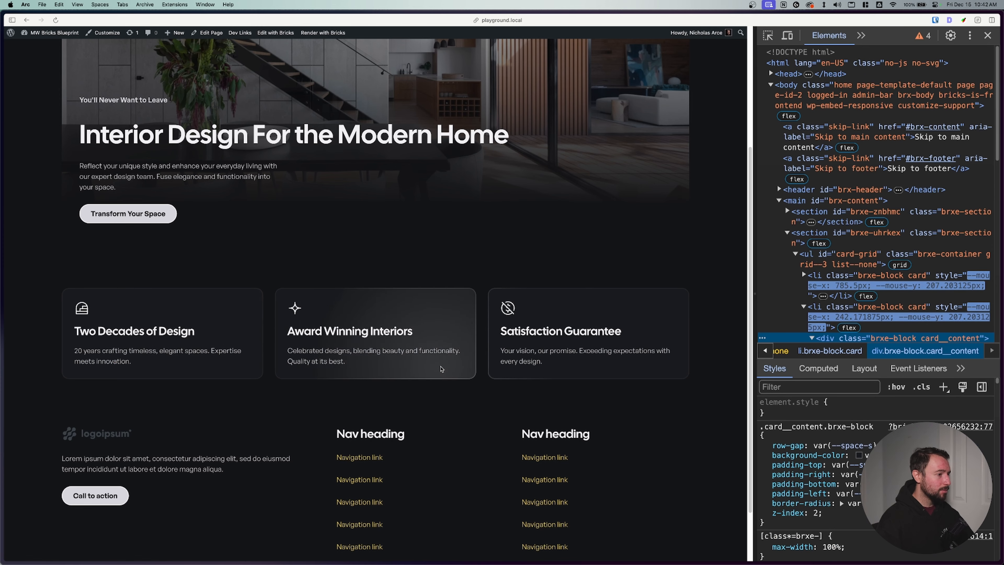
mouse_move(2, 174)
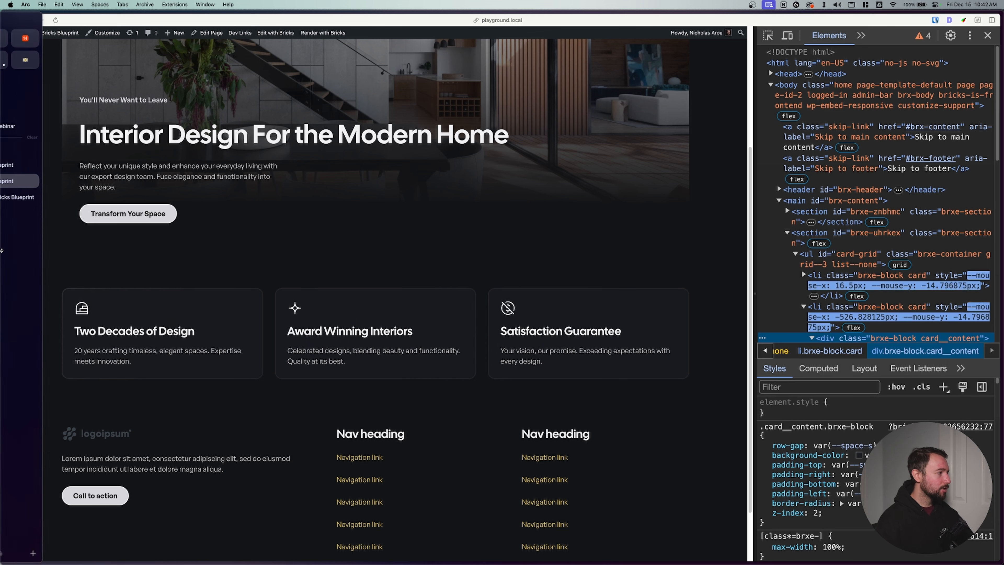
click(35, 166)
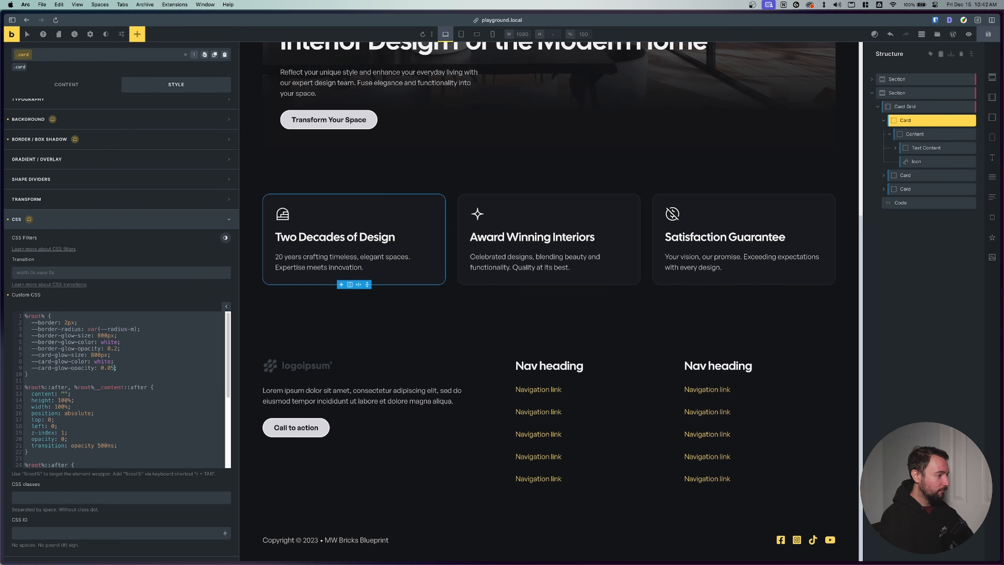
key(ctrl+Tab)
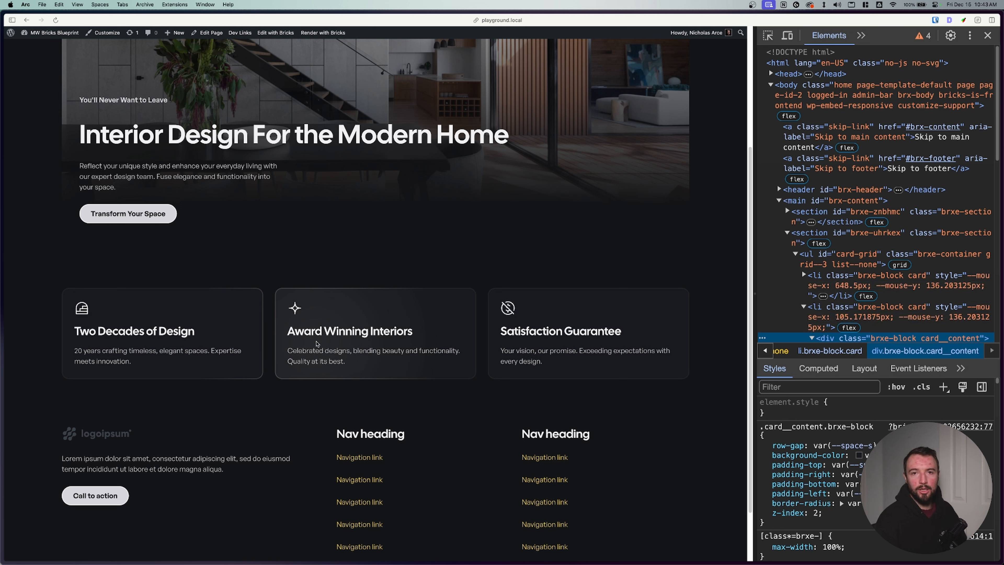
- Give the second card ID-level custom CSS with --border-glow-color: green and --card-glow-color: red in a %root% rule
mouse_move(2, 170)
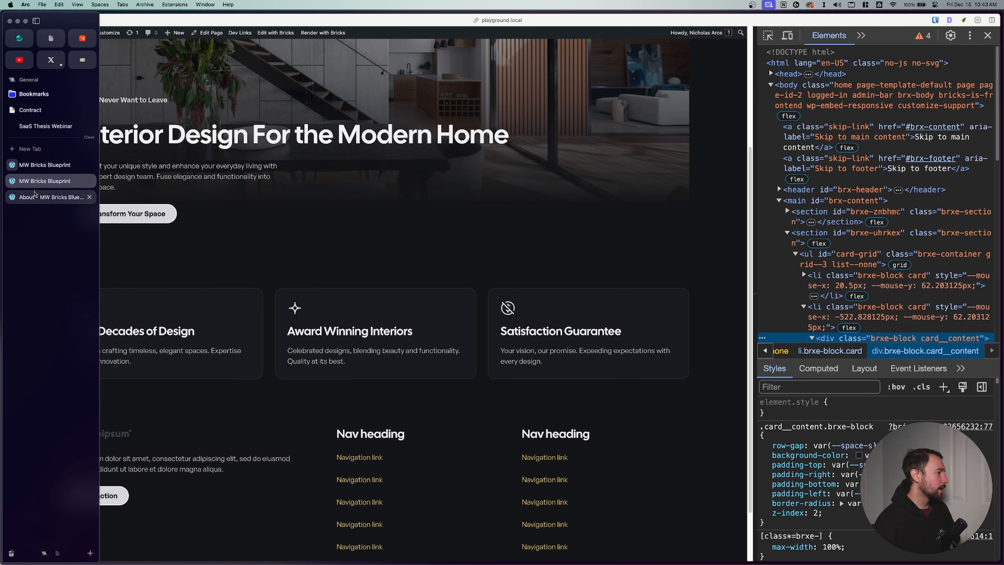
click(34, 165)
click(925, 175)
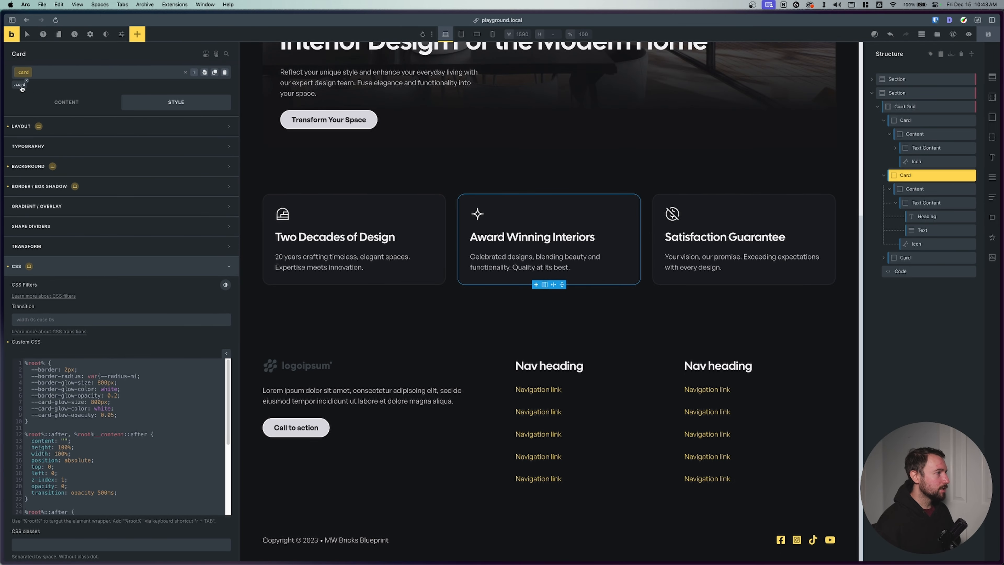
click(21, 85)
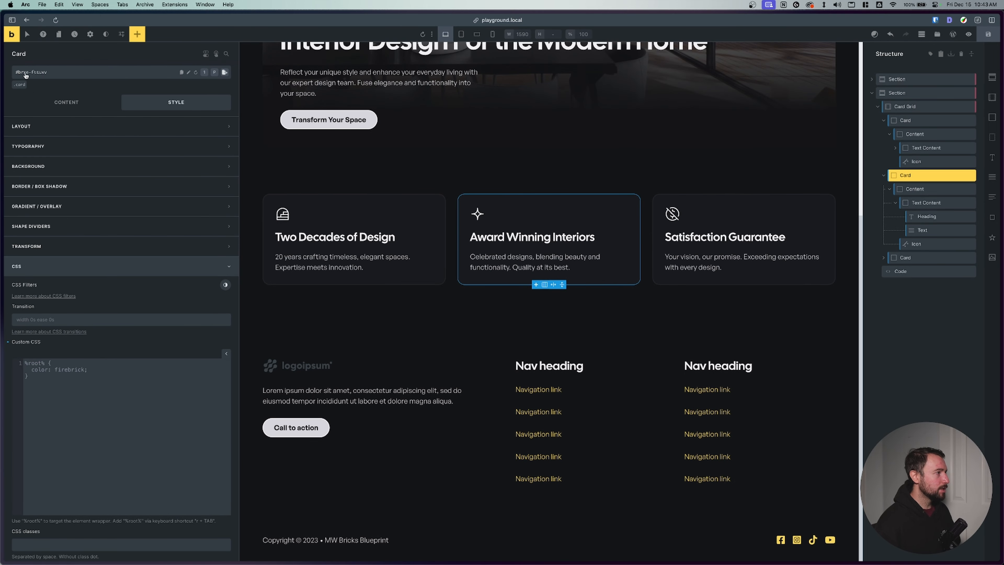
click(69, 375)
text(%root% {)
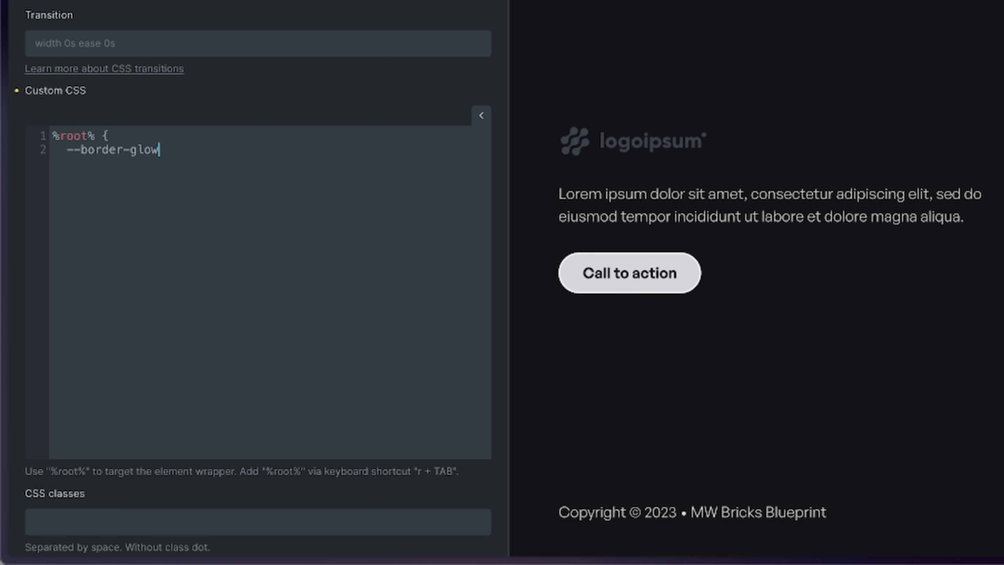
text(green;)
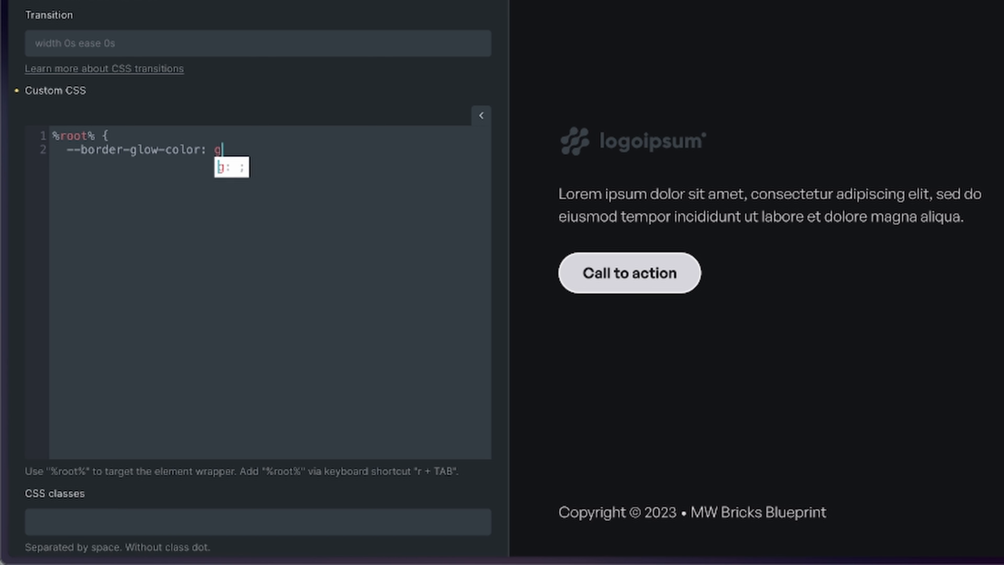
key(Return)
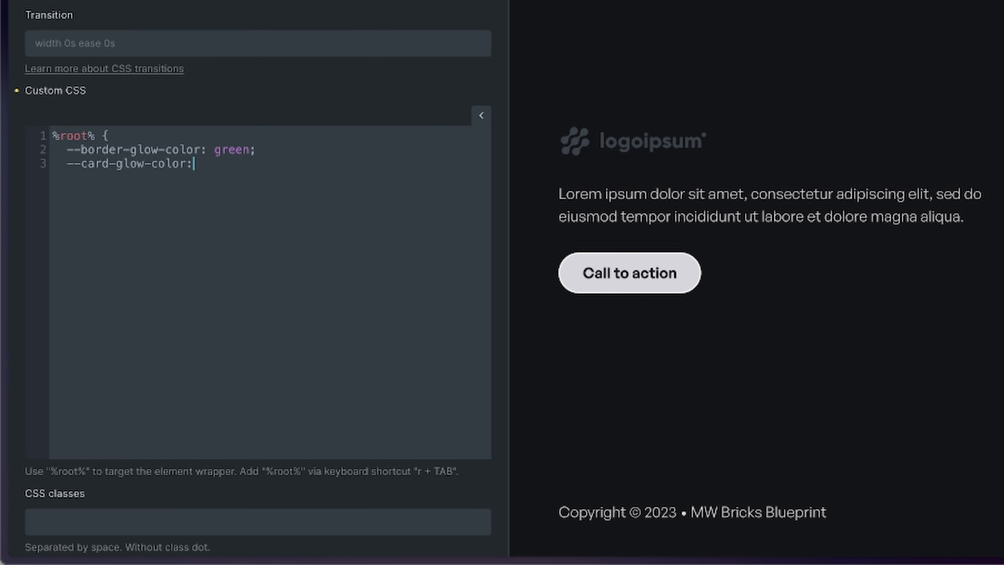
text(red;)
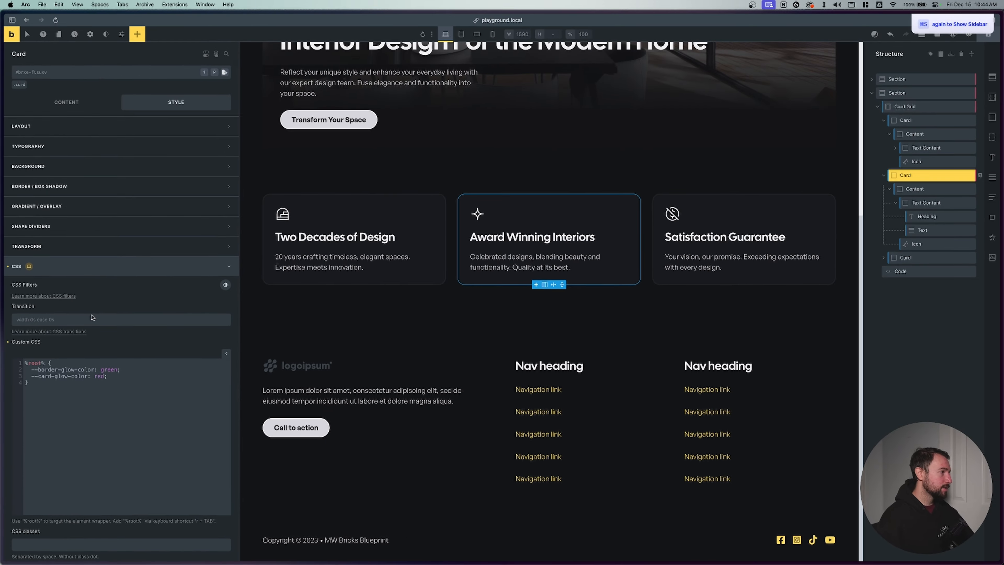
- Save the second card's overrides and reload the front-end page to check its glow colors
key(super+s)
mouse_move(22, 159)
click(44, 181)
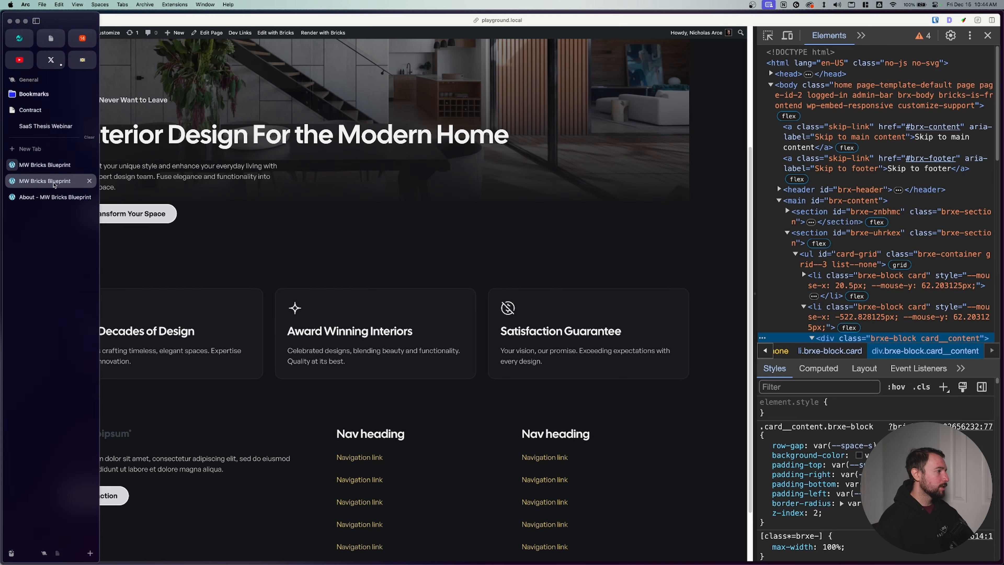
key(super+r)
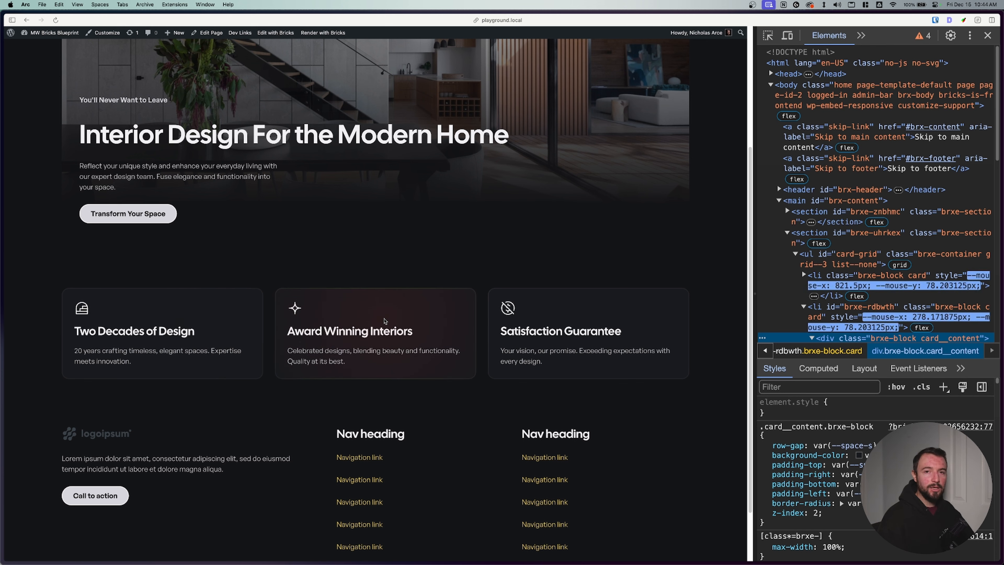
- Set the second card's --border-glow-color to red, save, and reload the front-end page to check it
mouse_move(2, 262)
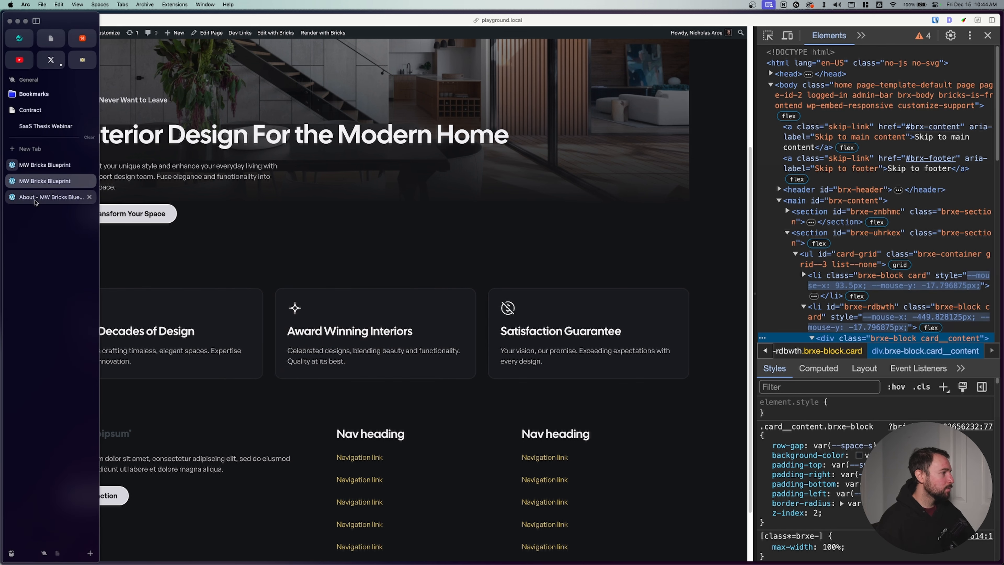
click(47, 166)
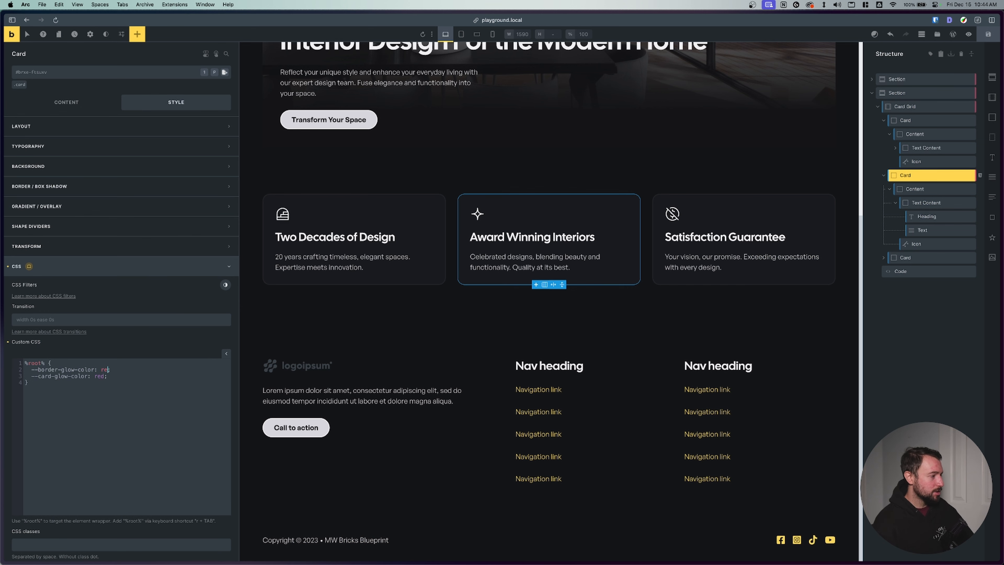
key(super+s)
key(ctrl+Tab)
key(super+r)
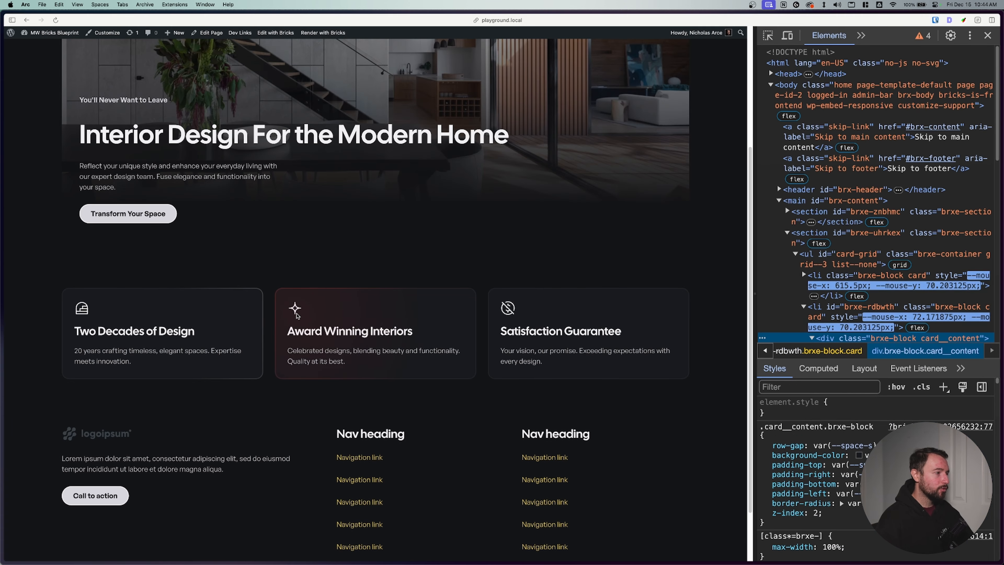